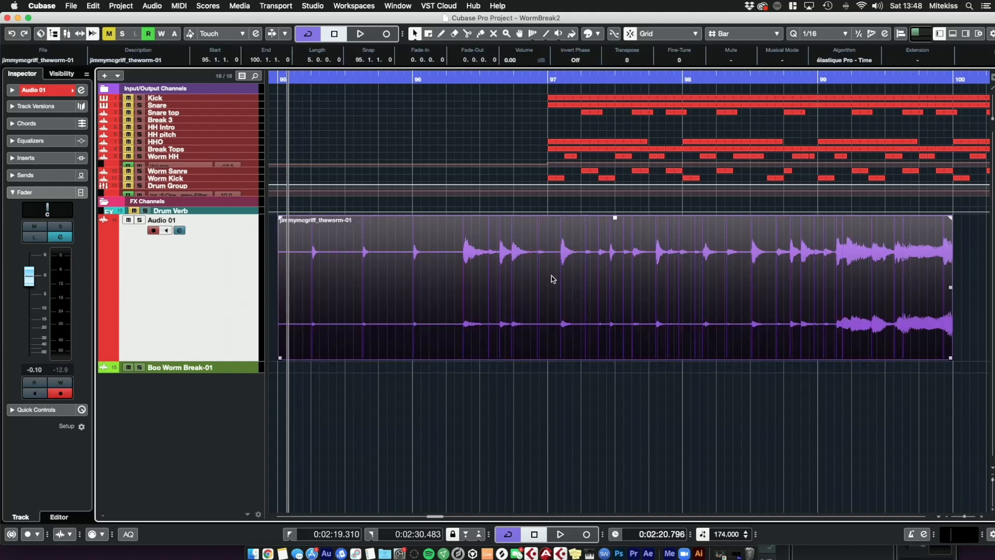
Step: Open Direct Offline Processing on the audio event with the Stereo Flip process applied
{"action": "right_click", "coordinate": [487, 263]}
{"action": "mouse_move", "coordinate": [570, 281]}
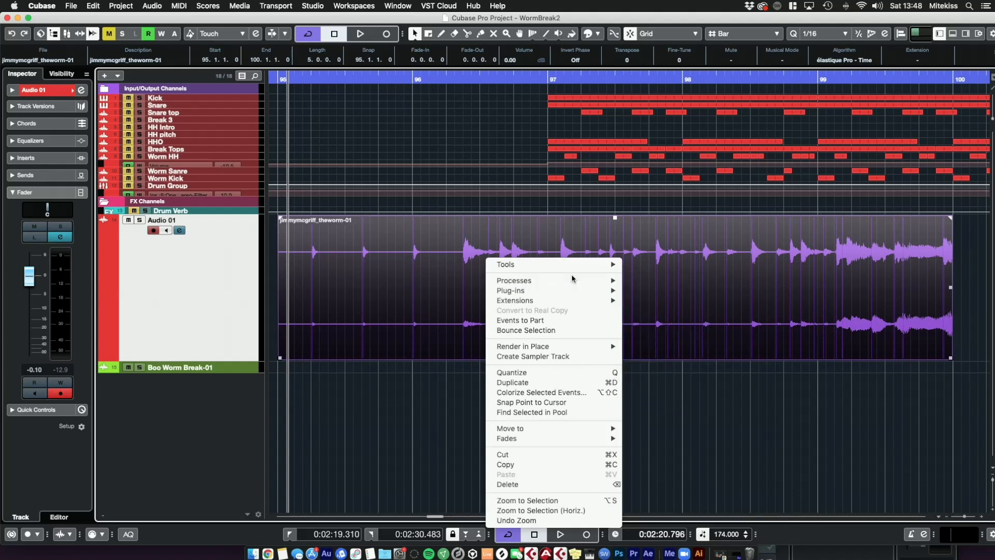
{"action": "left_click", "coordinate": [662, 390]}
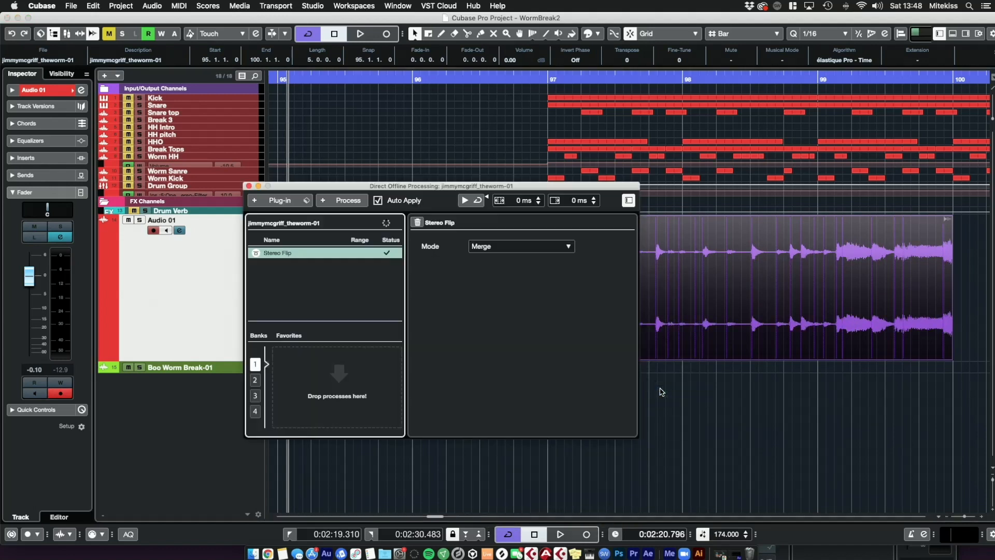
Step: Set the Stereo Flip mode to Left to Stereo
{"action": "left_click_drag", "start_coordinate": [556, 188], "coordinate": [690, 338]}
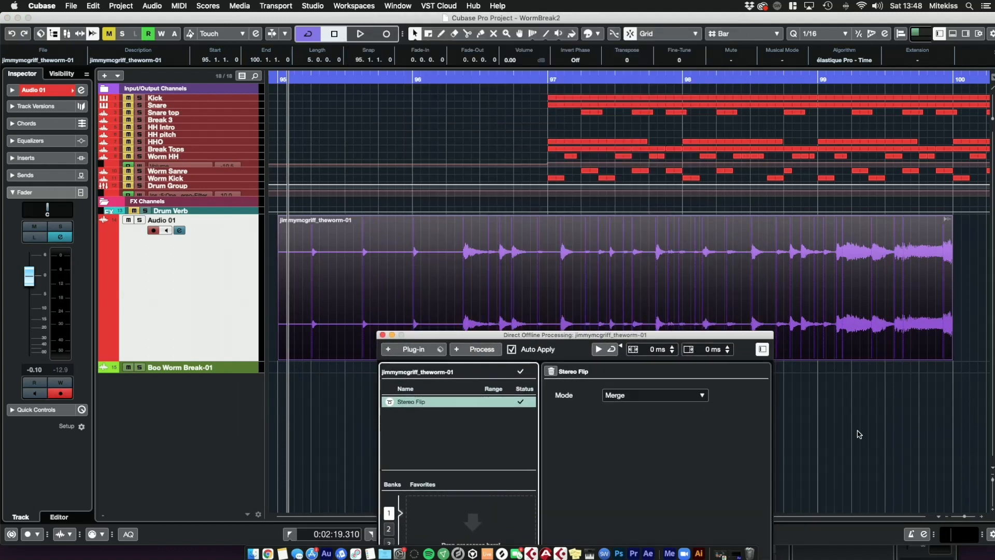
{"action": "left_click_drag", "start_coordinate": [561, 339], "coordinate": [272, 241]}
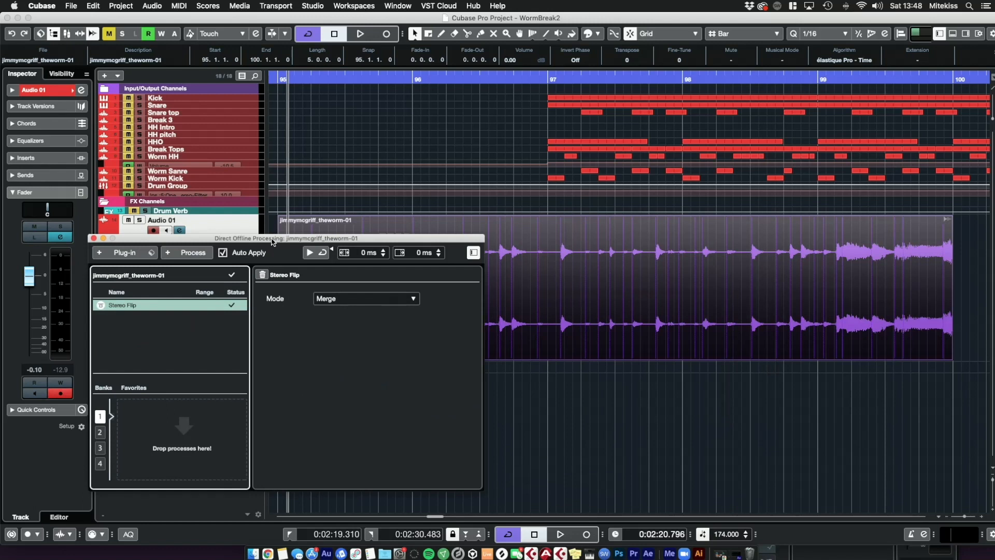
{"action": "left_click", "coordinate": [364, 301]}
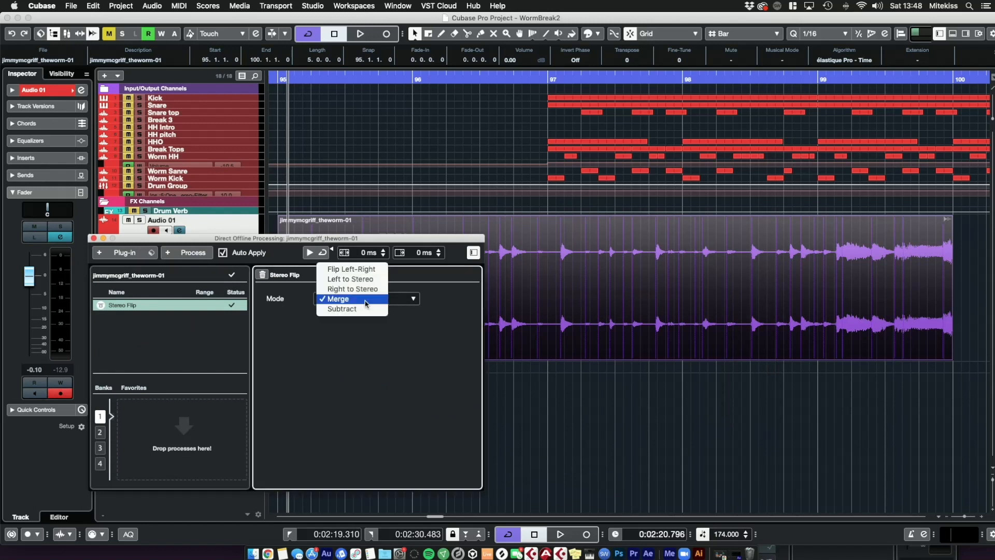
{"action": "left_click", "coordinate": [357, 279]}
Step: Play back the processed event to audition the Left to Stereo result
{"action": "left_click_drag", "start_coordinate": [357, 241], "coordinate": [422, 349]}
{"action": "key", "text": "space"}
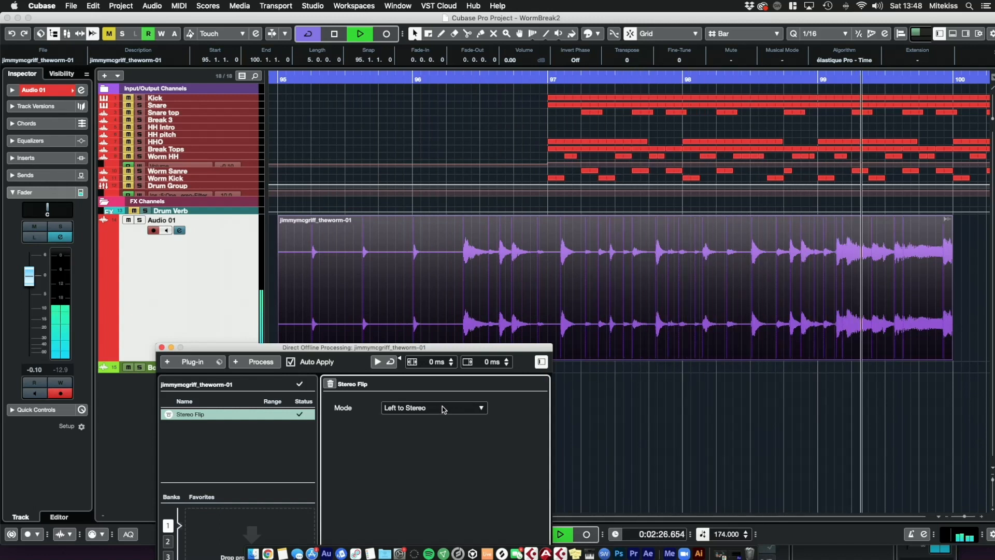
{"action": "key", "text": "space"}
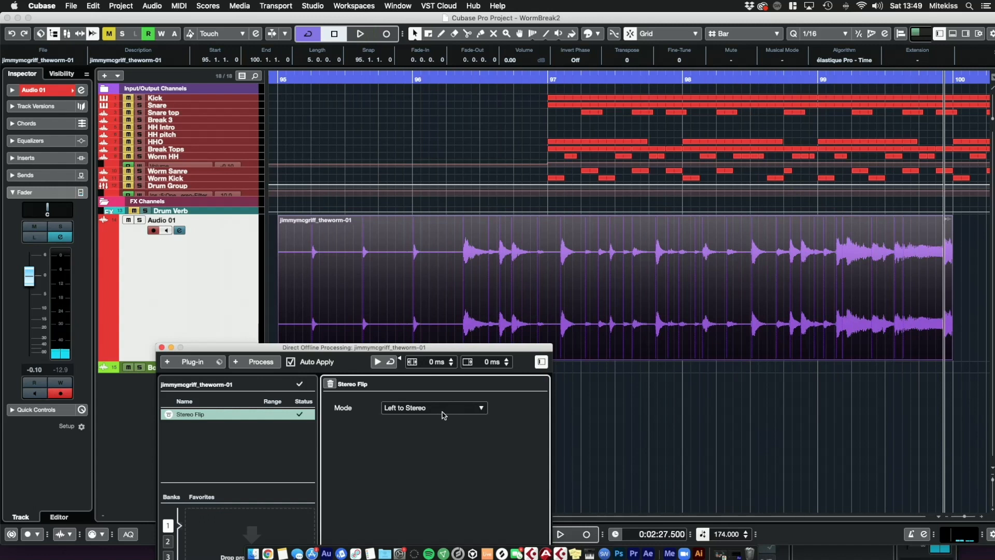
Step: Delete the Stereo Flip process from the offline processing list
{"action": "left_click", "coordinate": [443, 414]}
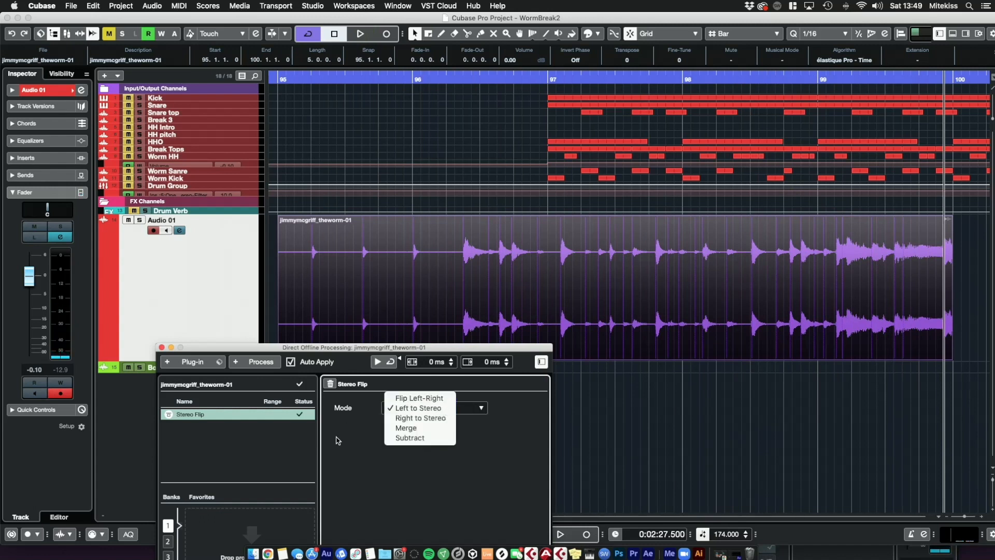
{"action": "left_click", "coordinate": [337, 442]}
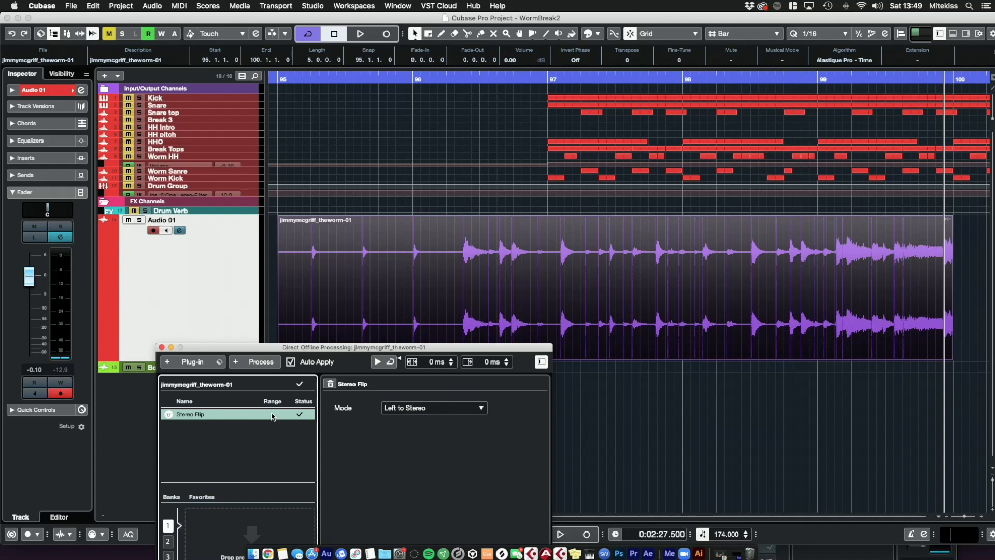
{"action": "right_click", "coordinate": [271, 418]}
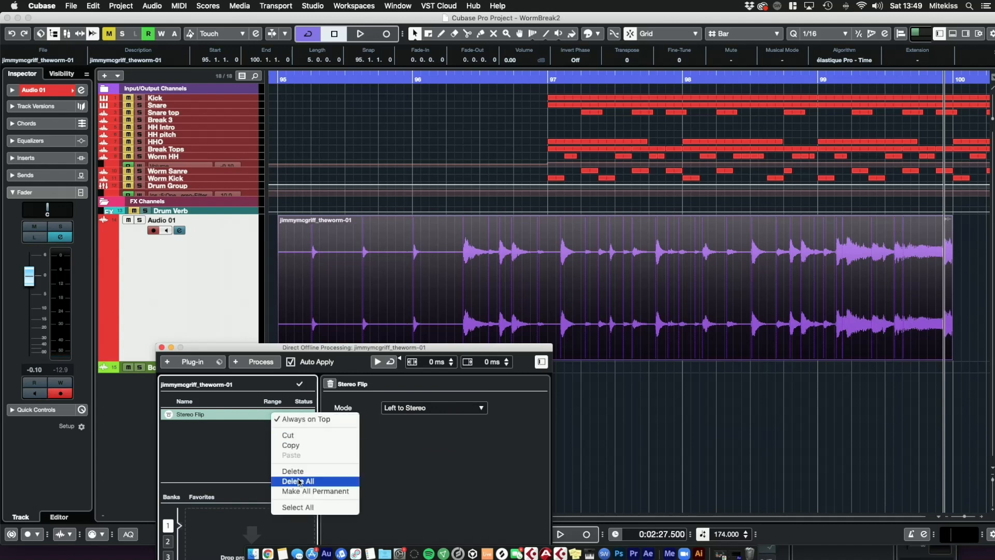
{"action": "left_click", "coordinate": [293, 471]}
Step: Set the locators around the event and play back the unprocessed audio
{"action": "left_click_drag", "start_coordinate": [307, 81], "coordinate": [302, 83]}
{"action": "key", "text": "l"}
{"action": "key", "text": "space"}
{"action": "left_click_drag", "start_coordinate": [967, 517], "coordinate": [967, 518]}
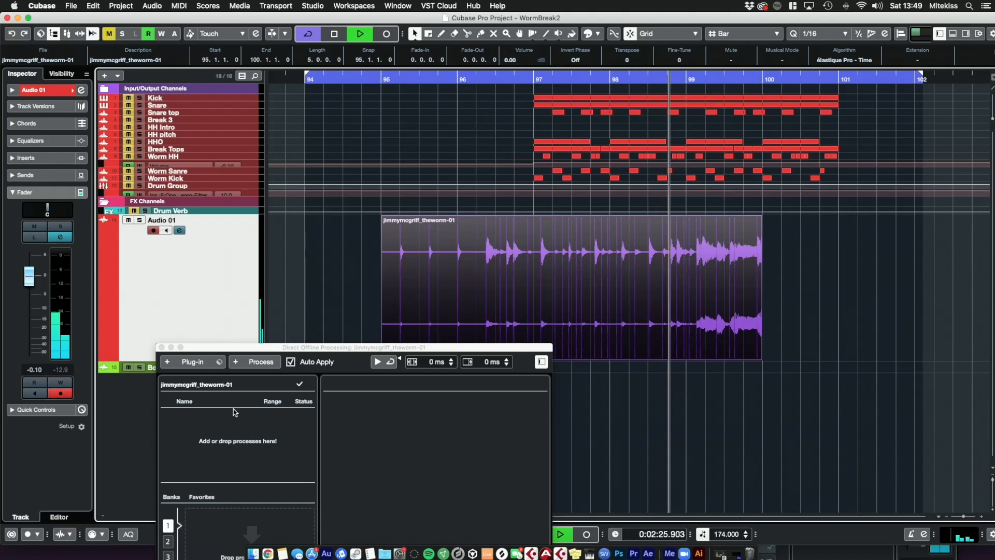
{"action": "key", "text": "space"}
Step: Add the Stereo Flip process again and set its mode to Right to Stereo
{"action": "left_click", "coordinate": [260, 362]}
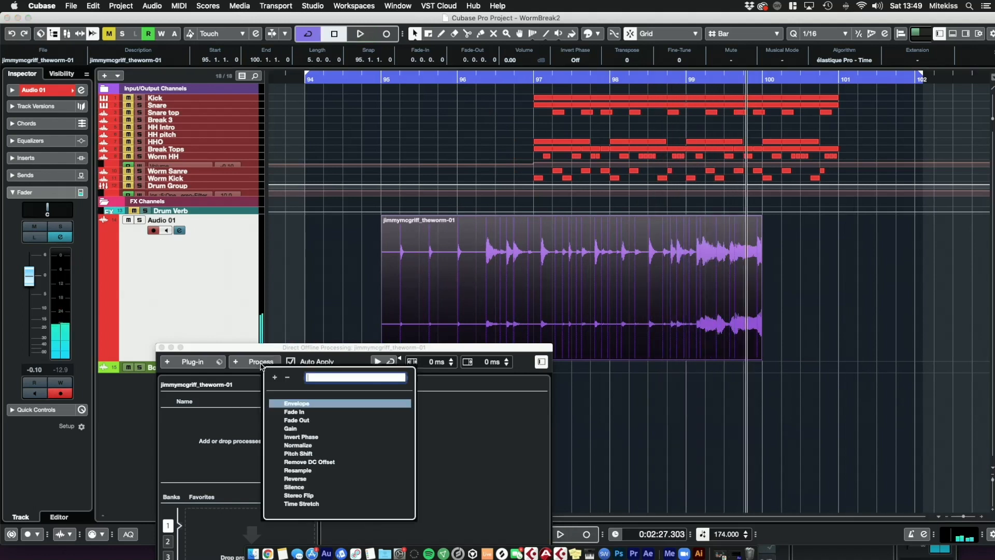
{"action": "left_click", "coordinate": [311, 495]}
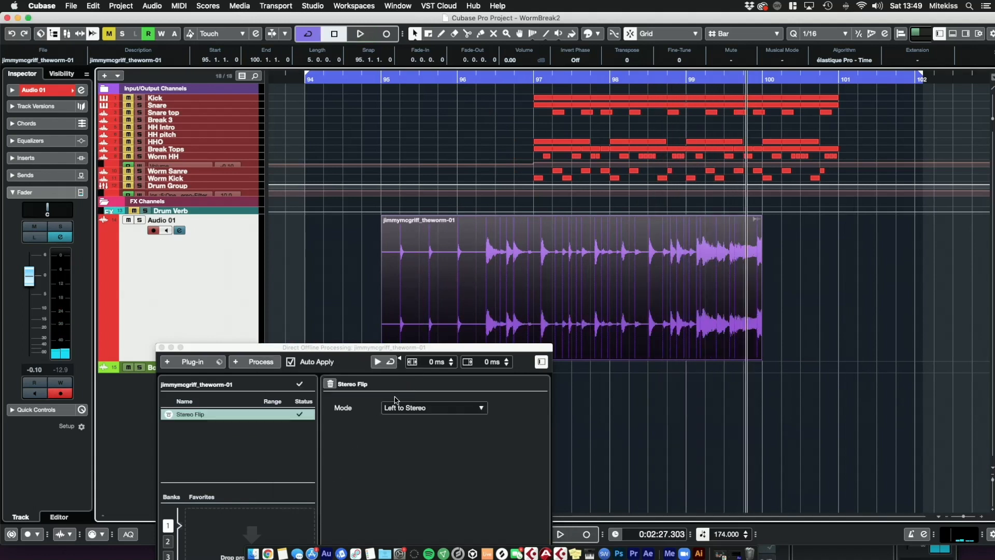
{"action": "left_click", "coordinate": [396, 407]}
{"action": "left_click", "coordinate": [441, 418]}
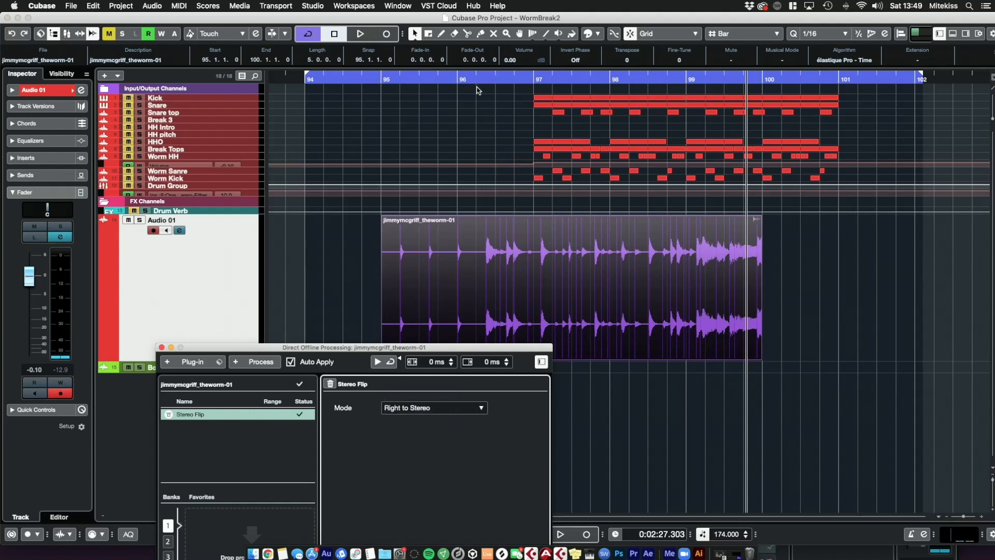
Step: Play back the event from the start to audition the Right to Stereo result
{"action": "mouse_move", "coordinate": [442, 81]}
{"action": "left_mouse_down"}
{"action": "mouse_move", "coordinate": [400, 84]}
{"action": "mouse_move", "coordinate": [477, 82]}
{"action": "mouse_move", "coordinate": [457, 82]}
{"action": "left_mouse_up"}
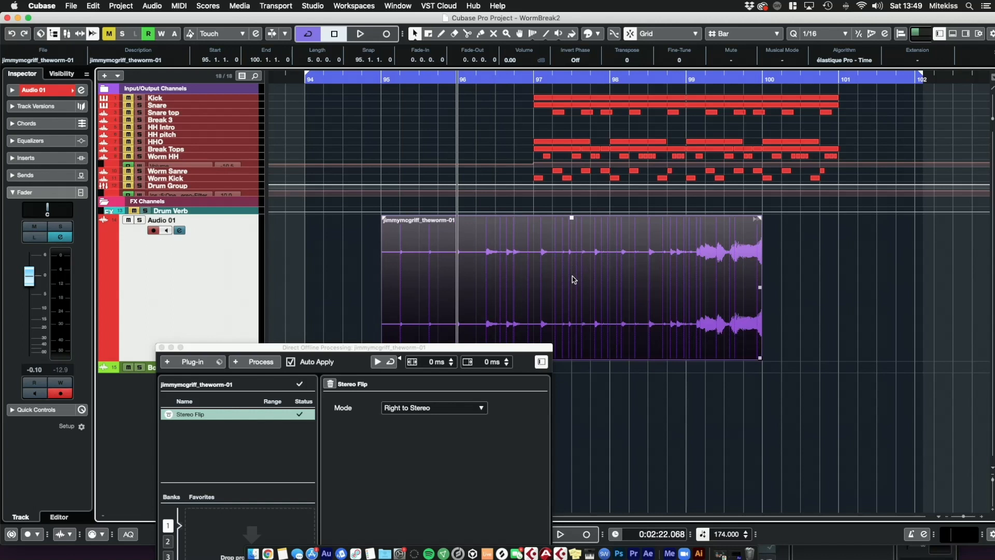
{"action": "key", "text": "space"}
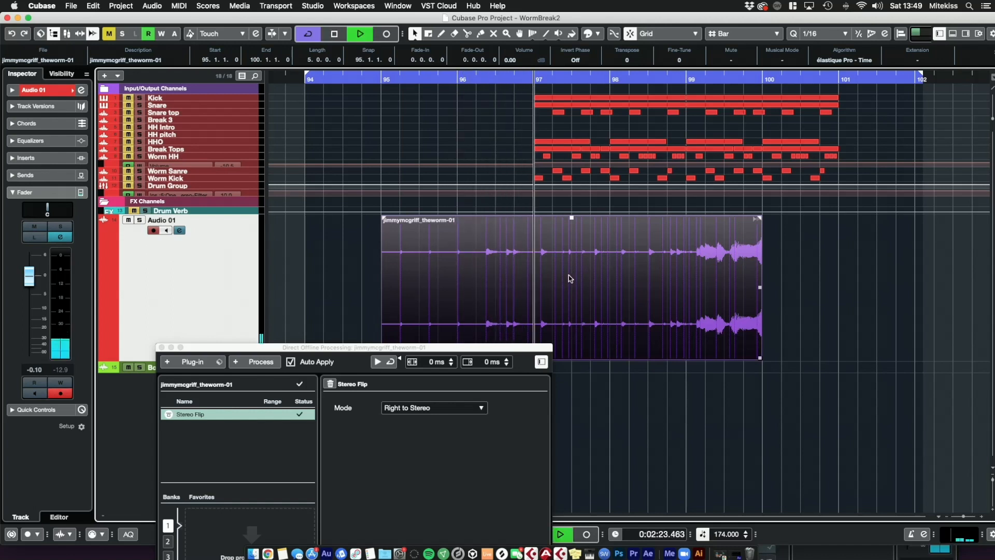
{"action": "key", "text": "space"}
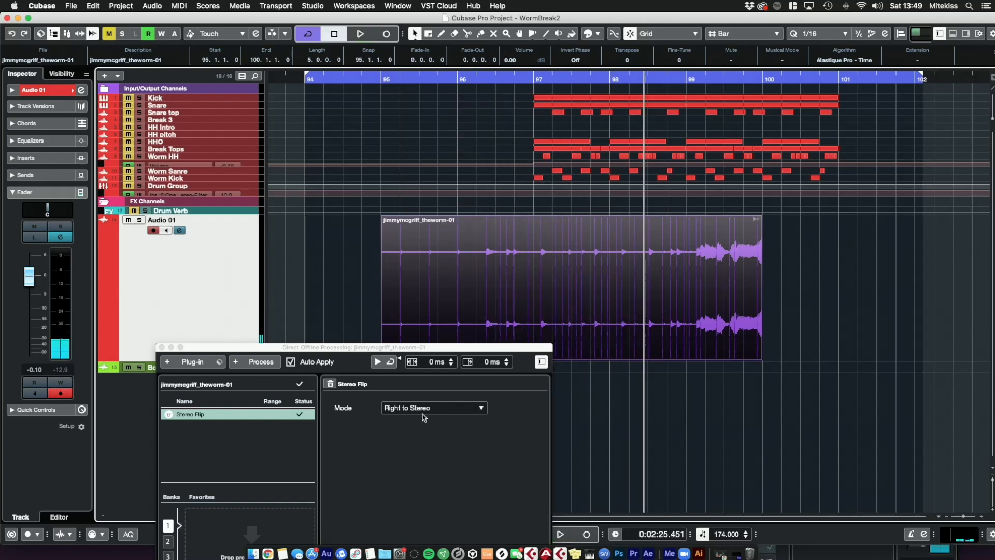
Step: Set the Stereo Flip mode to Merge and play back the event to audition it
{"action": "left_click", "coordinate": [424, 409]}
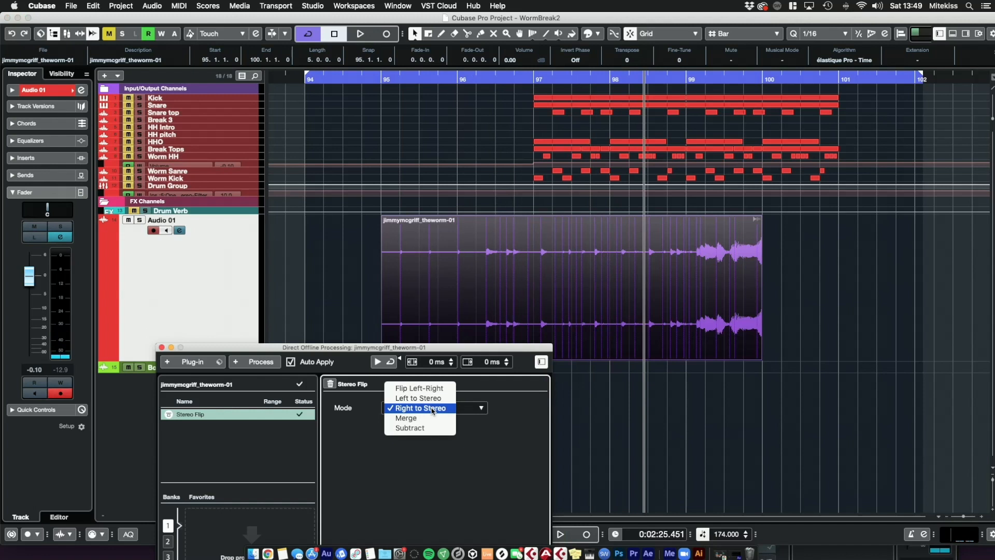
{"action": "left_click", "coordinate": [419, 418]}
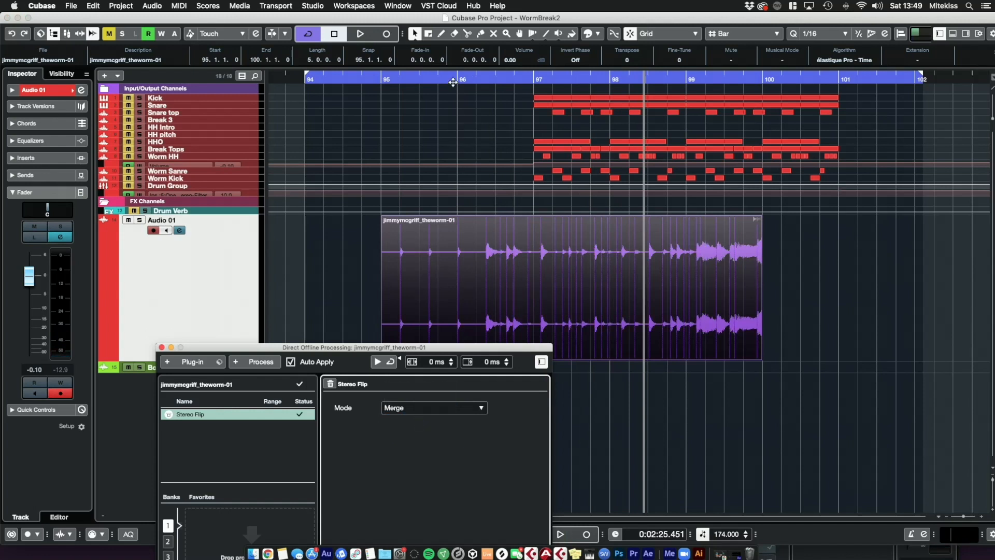
{"action": "left_click", "coordinate": [453, 82]}
{"action": "key", "text": "space"}
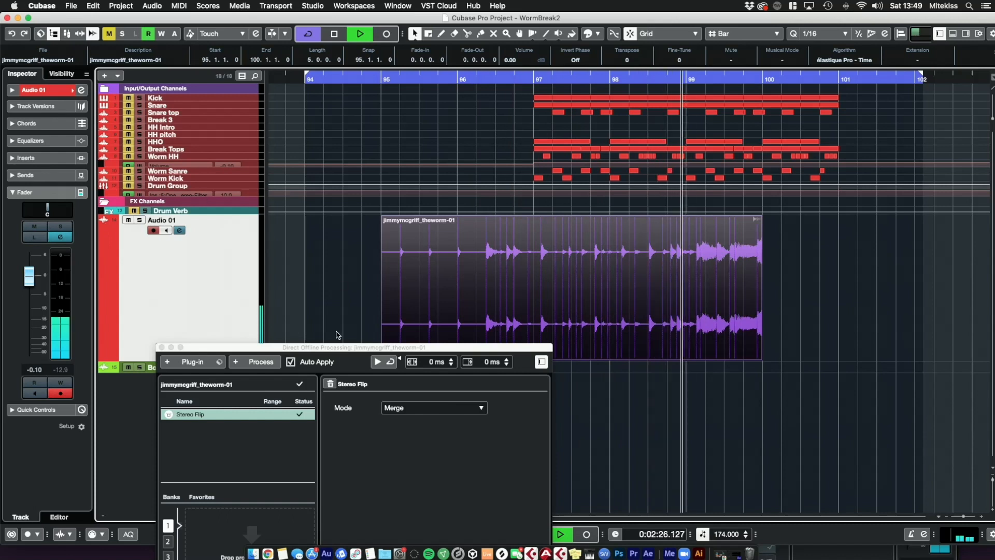
{"action": "key", "text": "space"}
Step: Make all offline processes permanent, confirm, and close the Direct Offline Processing window
{"action": "left_click_drag", "start_coordinate": [244, 351], "coordinate": [218, 199]}
{"action": "right_click", "coordinate": [178, 263]}
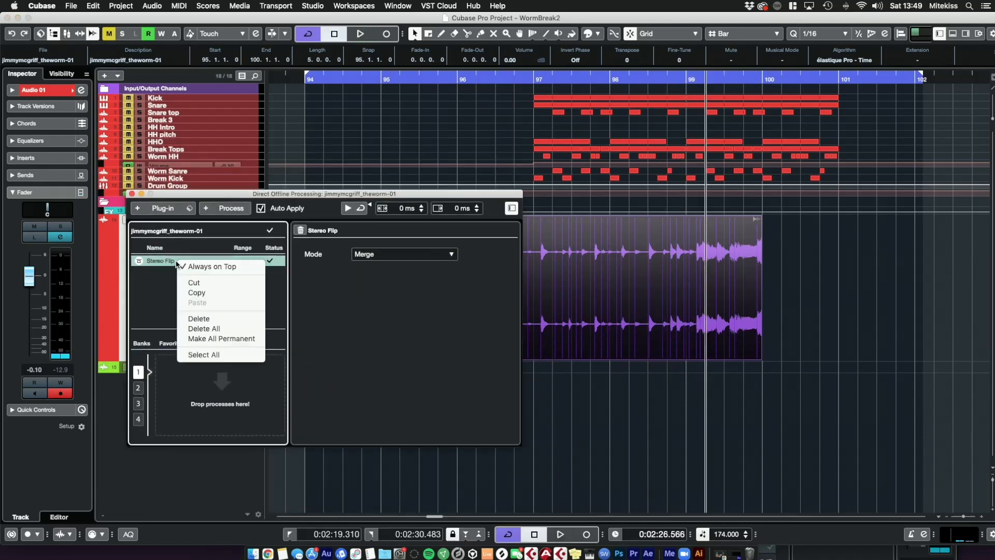
{"action": "left_click", "coordinate": [243, 339]}
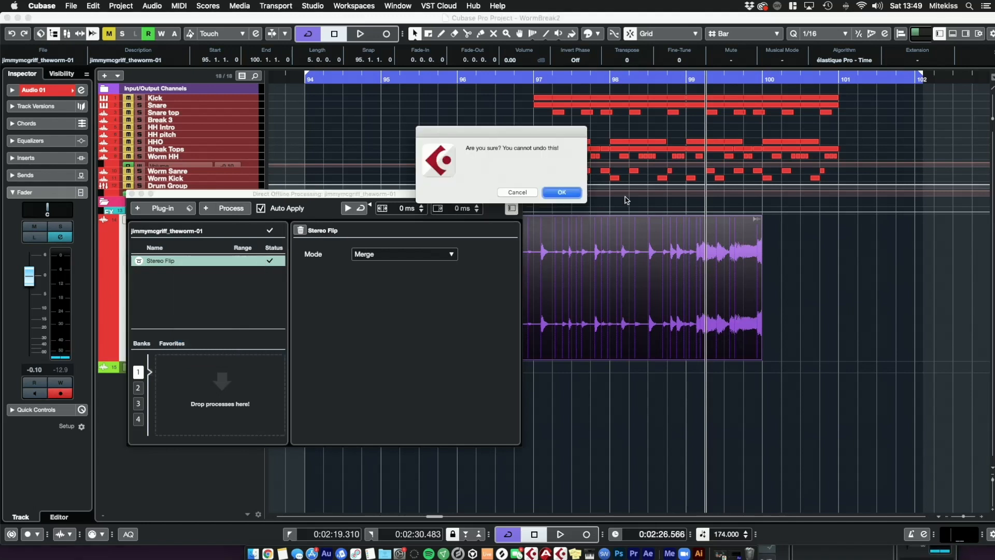
{"action": "left_click", "coordinate": [561, 192]}
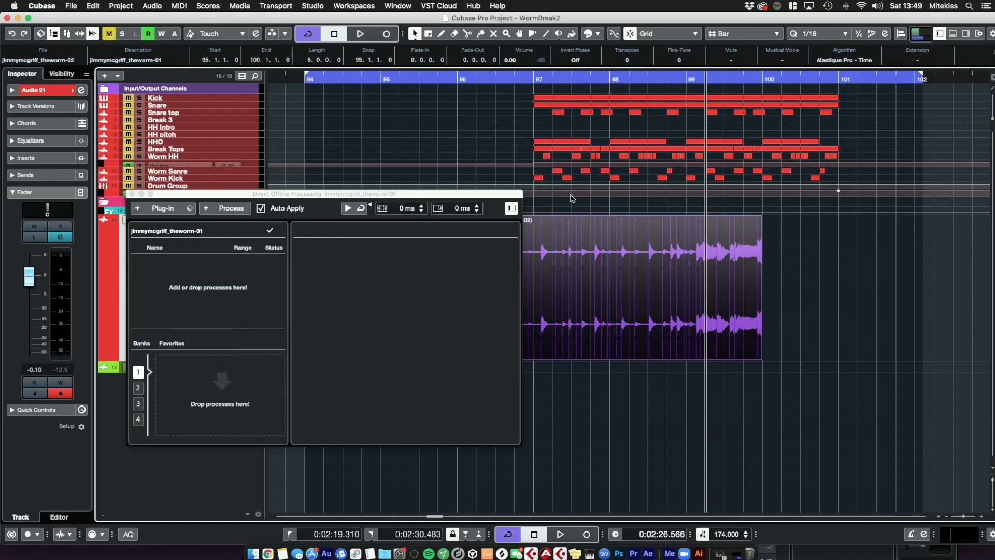
{"action": "left_click", "coordinate": [131, 194]}
{"action": "left_click", "coordinate": [609, 421]}
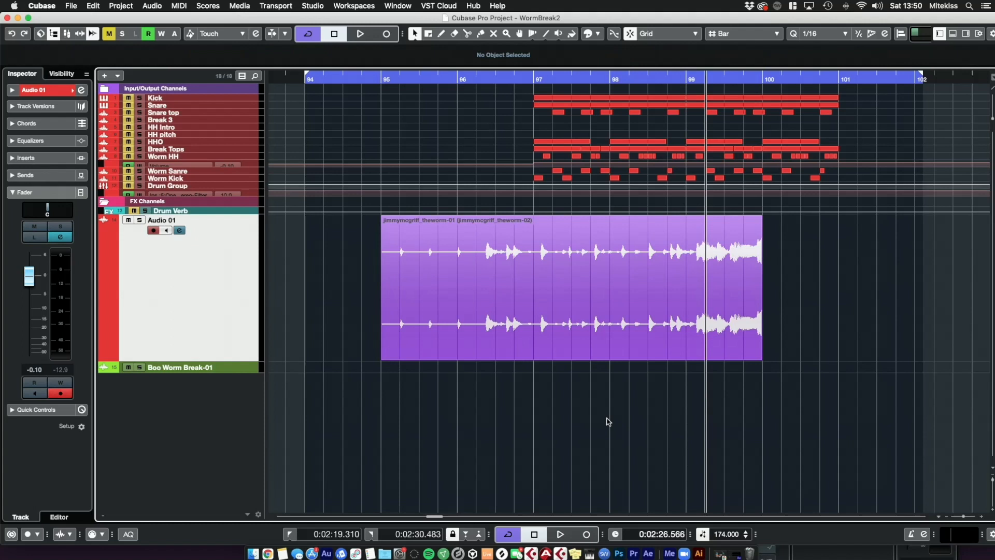
Step: Open the audio event in the Sample Editor, show its hitpoints, and lower the hitpoint threshold
{"action": "left_click", "coordinate": [559, 266]}
{"action": "left_click", "coordinate": [520, 428]}
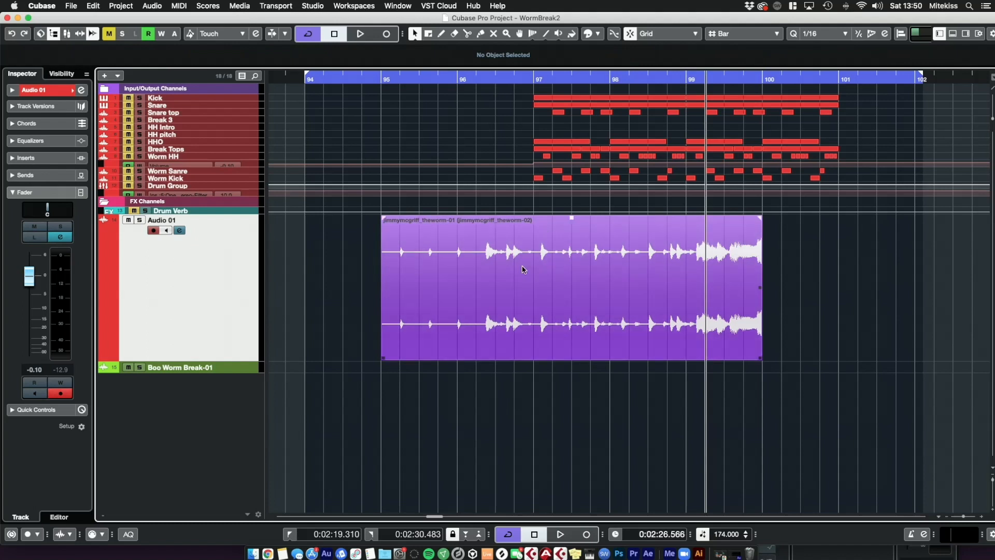
{"action": "double_click", "coordinate": [524, 271]}
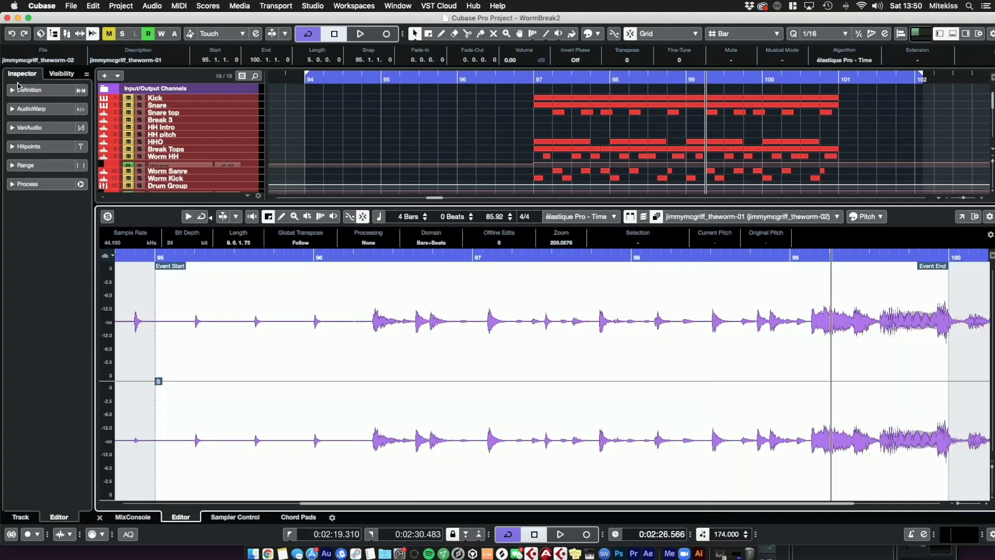
{"action": "left_click", "coordinate": [13, 147]}
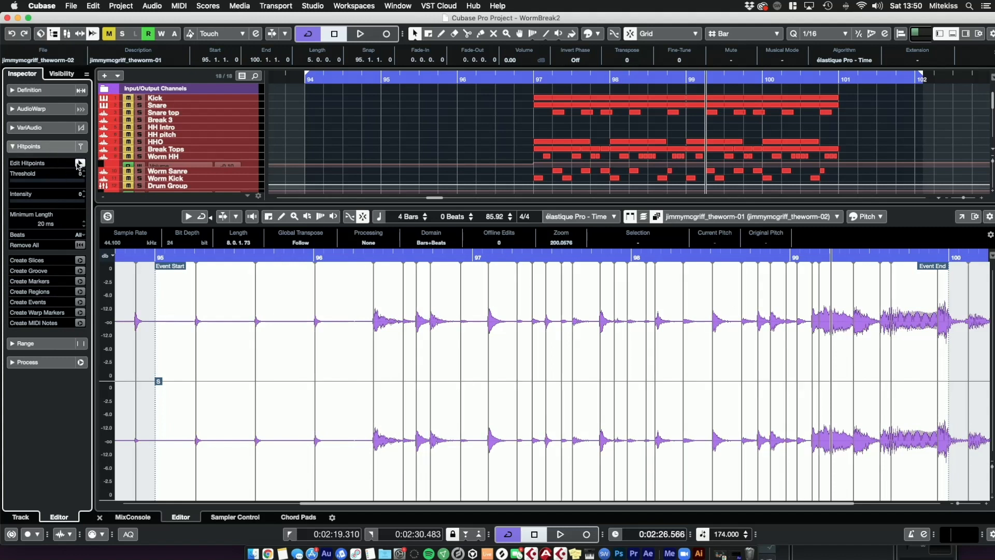
{"action": "left_click_drag", "start_coordinate": [54, 181], "coordinate": [14, 311]}
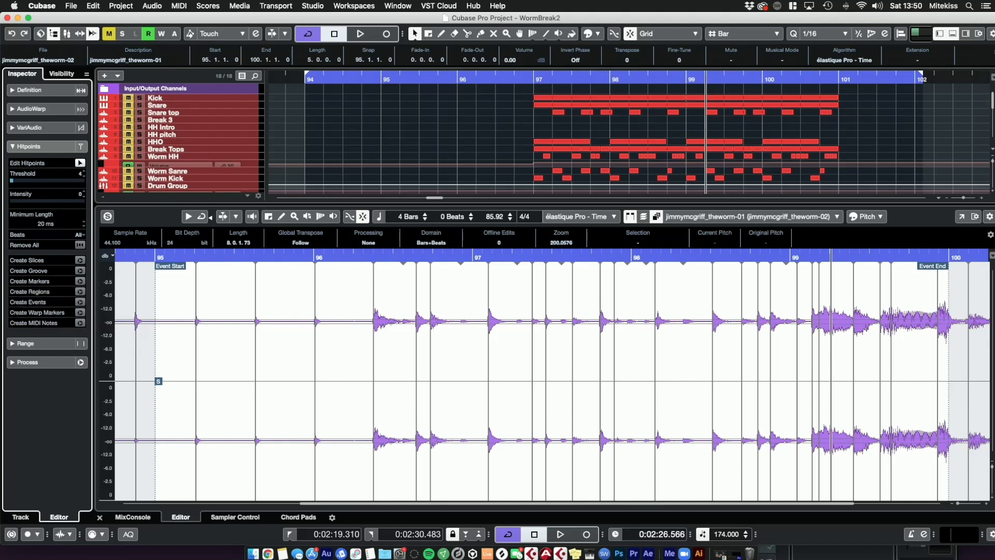
Step: Zoom into the waveform and adjust the hitpoint threshold and intensity settings
{"action": "left_click", "coordinate": [993, 500]}
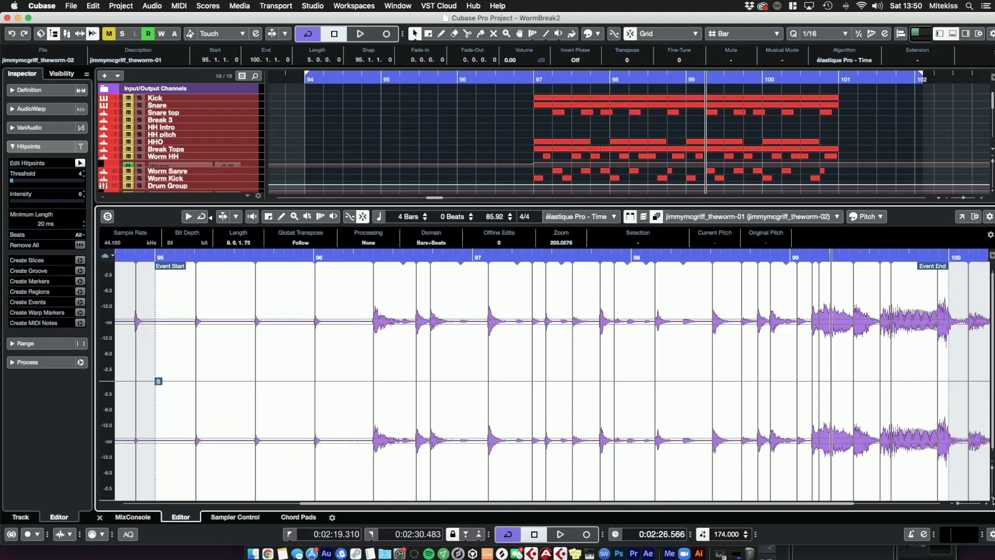
{"action": "left_click", "coordinate": [992, 500]}
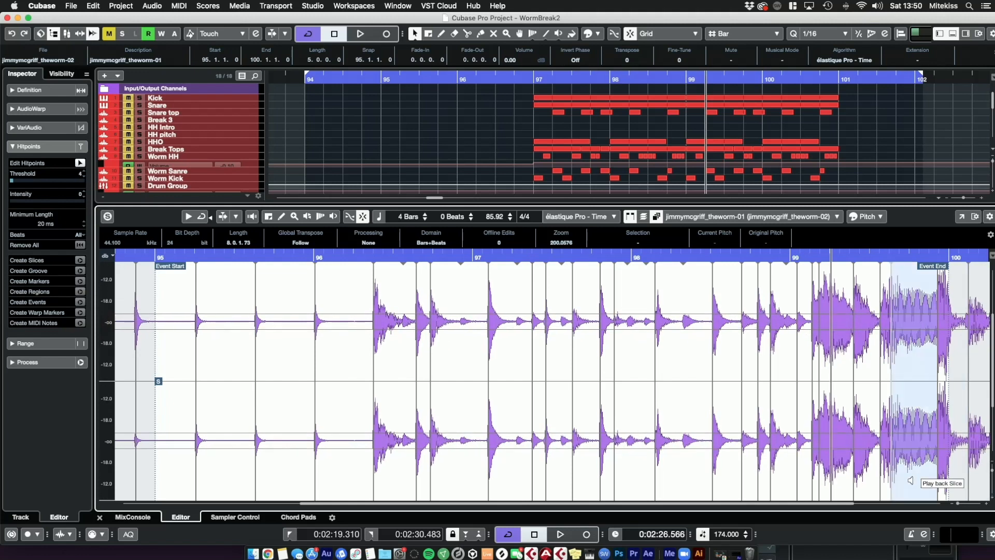
{"action": "left_click", "coordinate": [986, 503]}
{"action": "left_click", "coordinate": [986, 503]}
{"action": "left_click", "coordinate": [985, 504]}
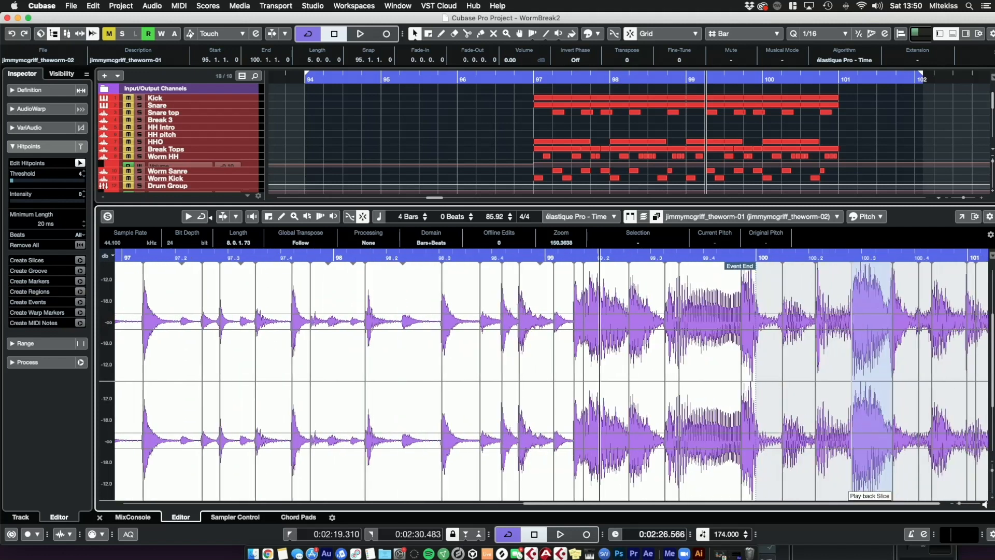
{"action": "left_click", "coordinate": [986, 504]}
{"action": "left_click", "coordinate": [987, 503]}
{"action": "left_click", "coordinate": [986, 504]}
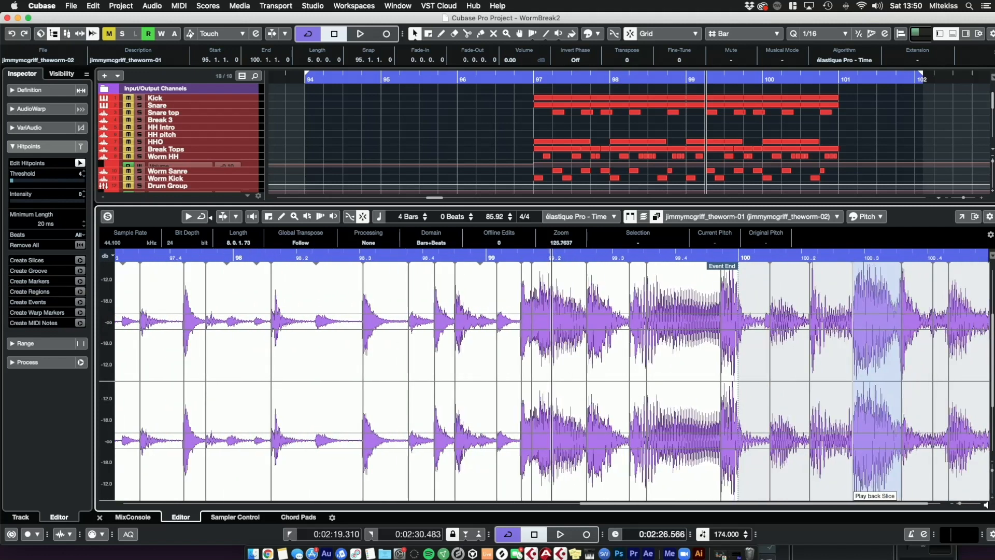
{"action": "left_click", "coordinate": [986, 504]}
{"action": "scroll", "coordinate": [442, 365], "scroll_direction": "left", "scroll_amount": 10}
{"action": "scroll", "coordinate": [443, 365], "scroll_direction": "right", "scroll_amount": 4}
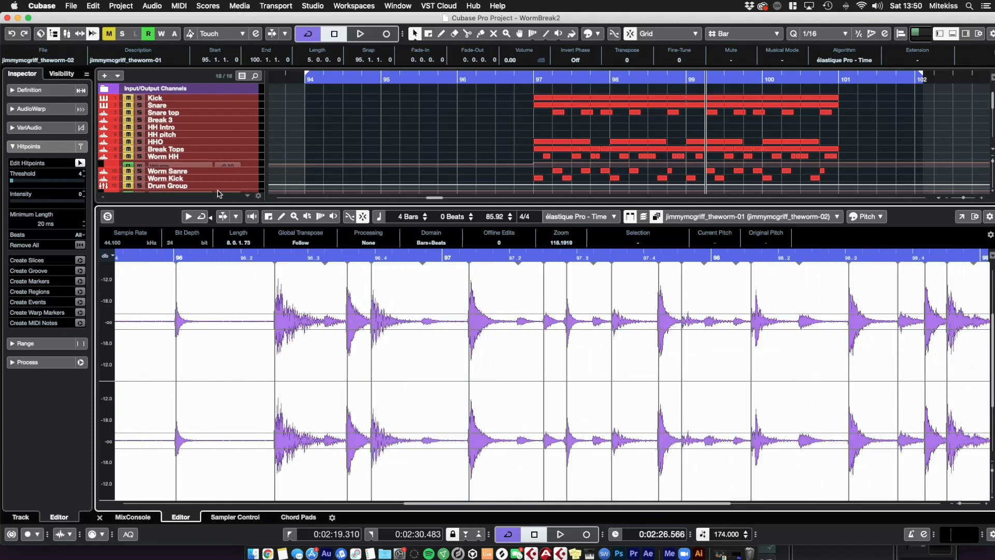
{"action": "left_click", "coordinate": [10, 180]}
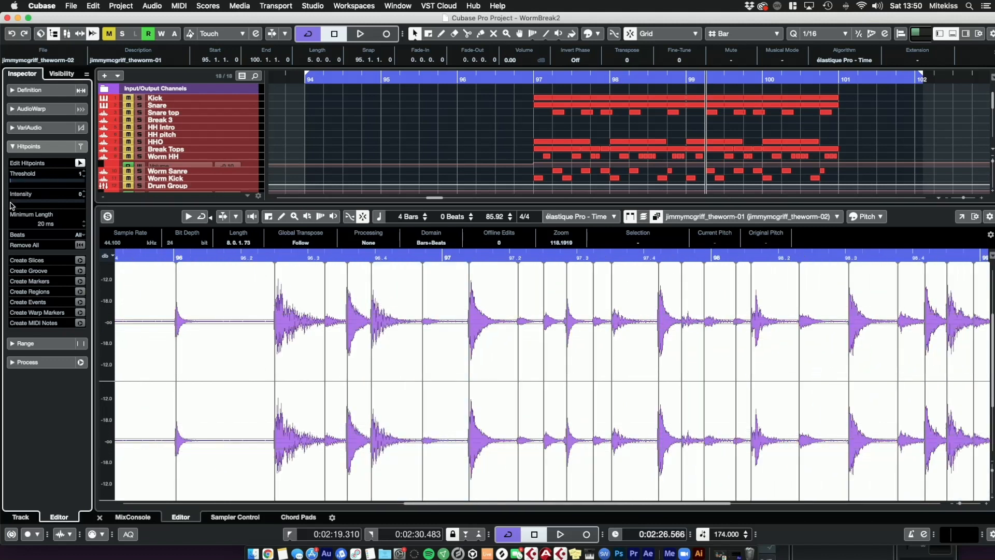
{"action": "left_click_drag", "start_coordinate": [12, 200], "coordinate": [11, 200]}
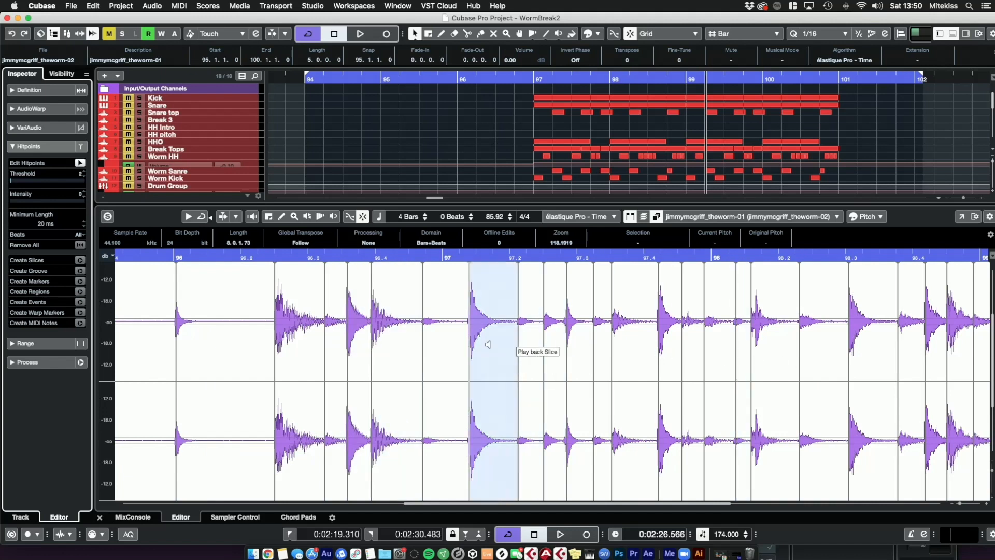
{"action": "scroll", "coordinate": [809, 354], "scroll_direction": "right", "scroll_amount": 5}
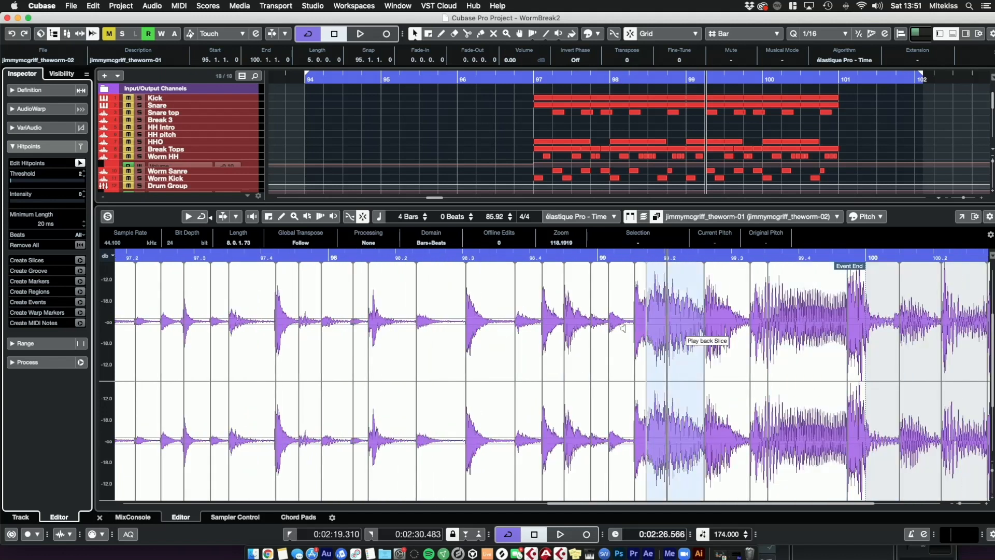
Step: Play back the break in the Sample Editor from a chosen position to audition the hitpoint slices
{"action": "scroll", "coordinate": [283, 290], "scroll_direction": "left", "scroll_amount": 8}
{"action": "left_click", "coordinate": [287, 256]}
{"action": "key", "text": "space"}
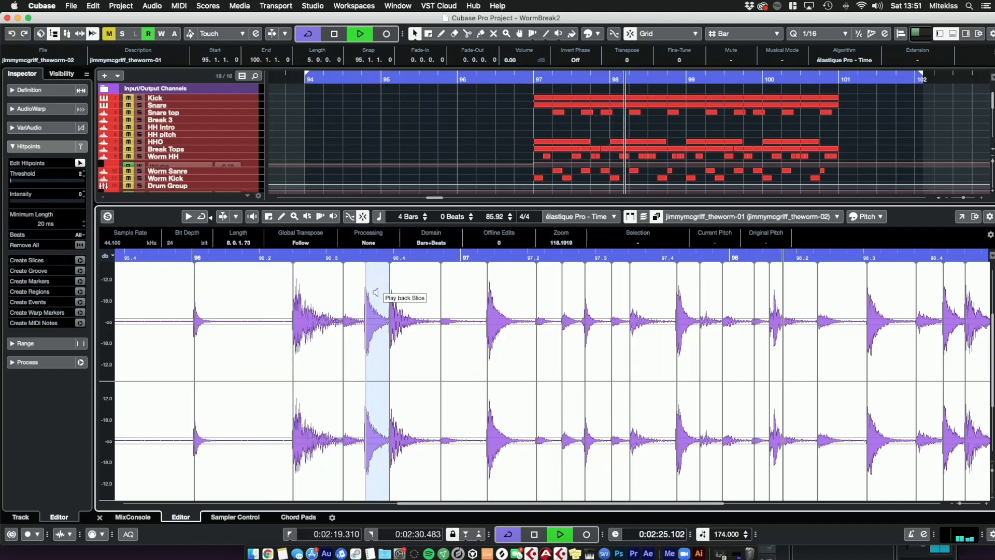
{"action": "key", "text": "space"}
Step: Create separate audio events from the detected hitpoints
{"action": "scroll", "coordinate": [394, 295], "scroll_direction": "right", "scroll_amount": 8}
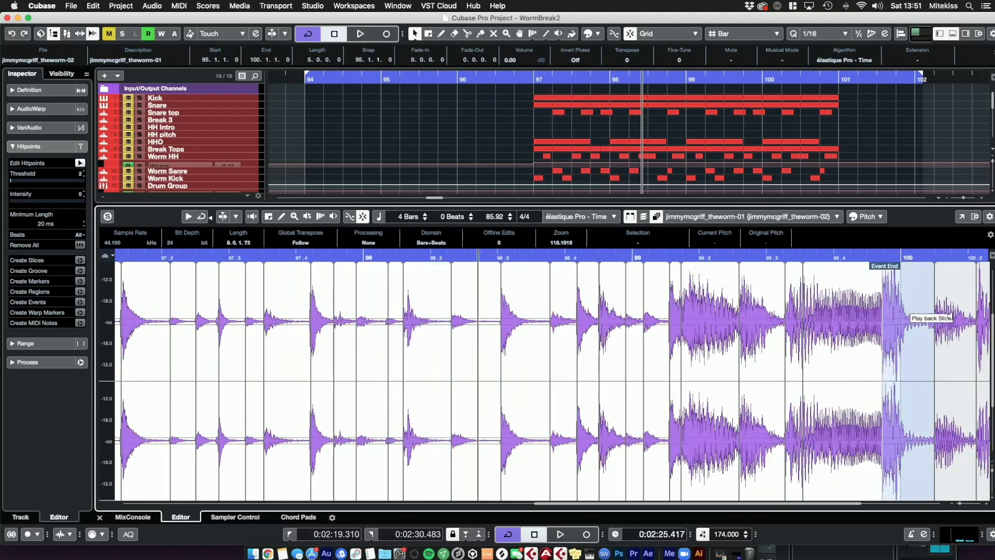
{"action": "scroll", "coordinate": [585, 298], "scroll_direction": "left", "scroll_amount": 8}
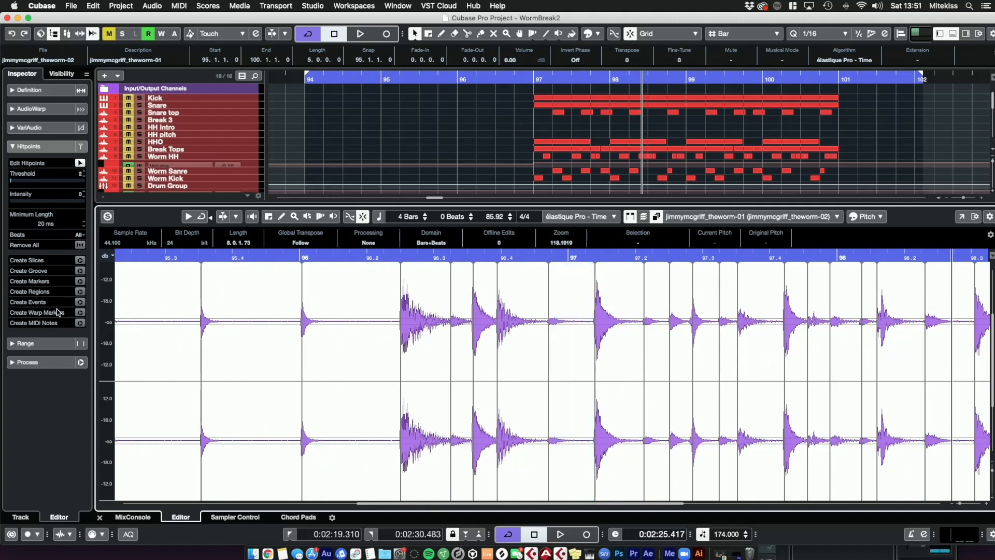
{"action": "left_click", "coordinate": [79, 305]}
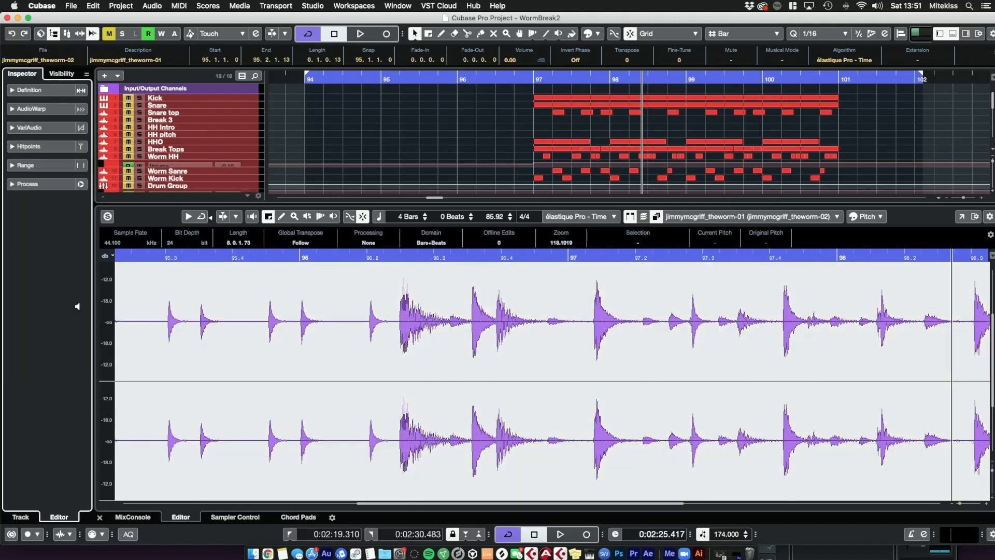
Step: Close the Sample Editor and play back the sliced event in the Project window from around bar 96
{"action": "scroll", "coordinate": [415, 140], "scroll_direction": "down", "scroll_amount": 5}
{"action": "left_click", "coordinate": [346, 164]}
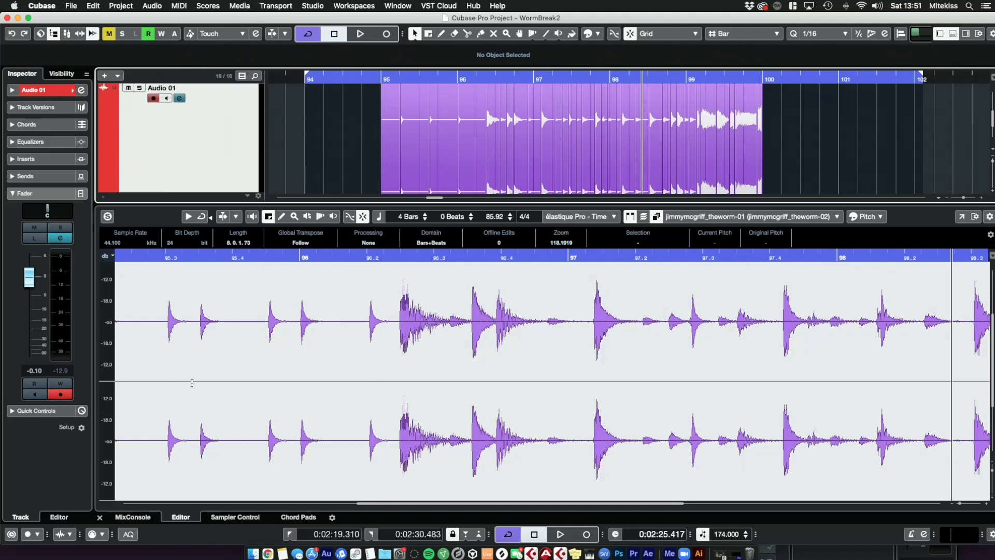
{"action": "left_click", "coordinate": [99, 517]}
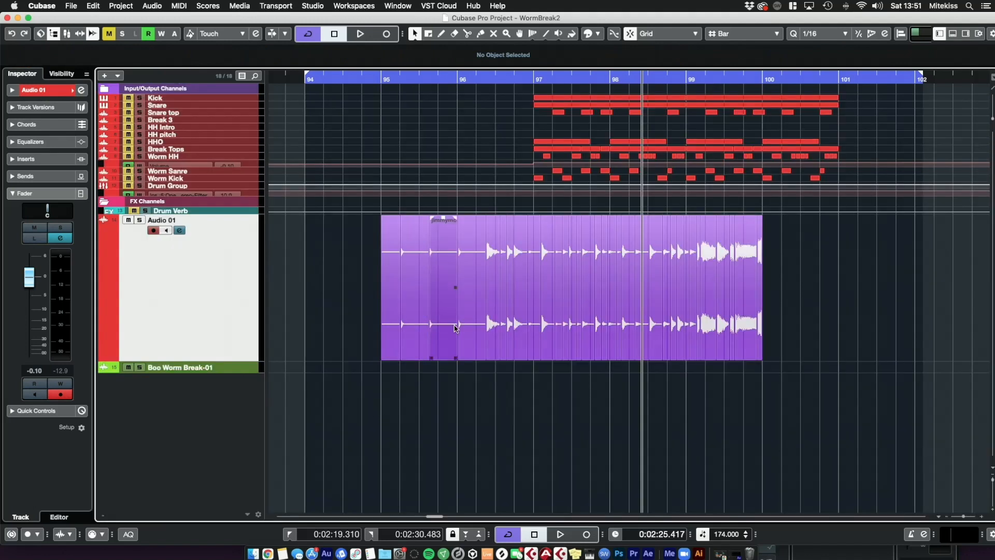
{"action": "left_click_drag", "start_coordinate": [503, 80], "coordinate": [502, 109]}
{"action": "left_click", "coordinate": [298, 81]}
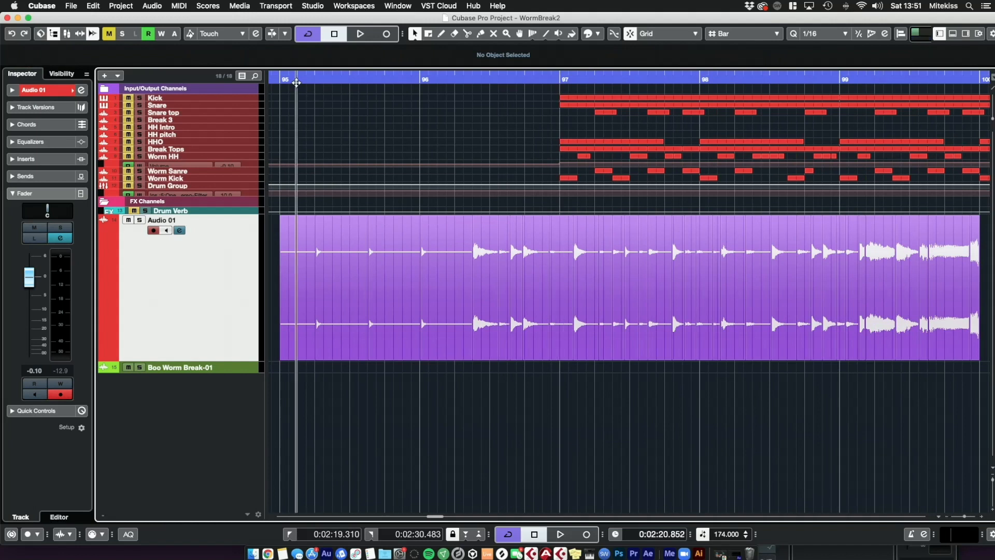
{"action": "key", "text": "space"}
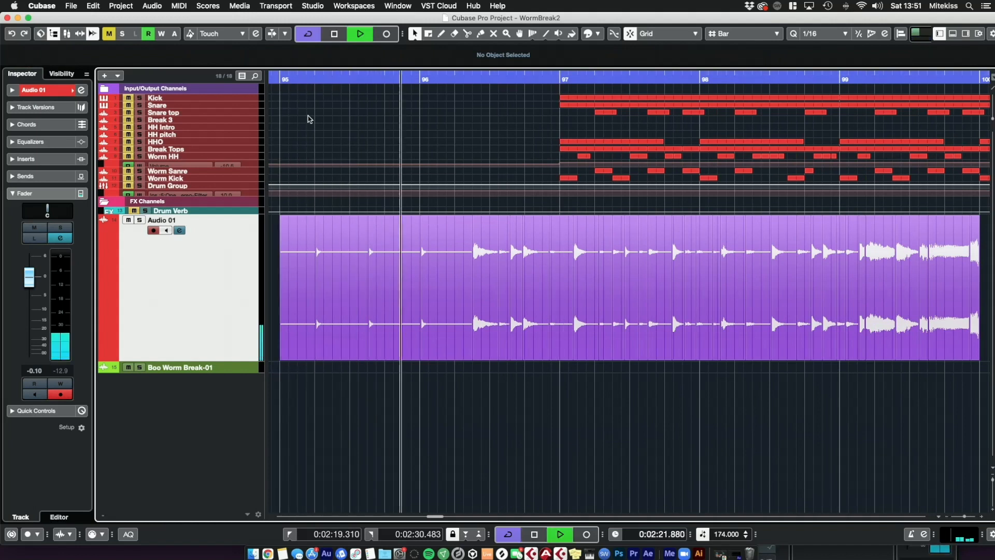
{"action": "key", "text": "space"}
{"action": "left_click_drag", "start_coordinate": [495, 387], "coordinate": [335, 377]}
{"action": "left_click", "coordinate": [448, 80]}
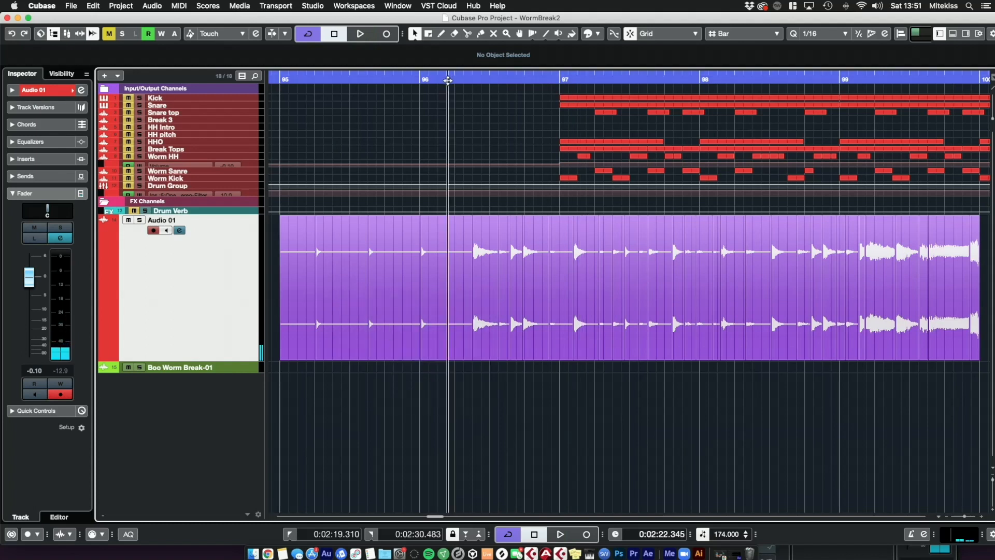
{"action": "key", "text": "space"}
{"action": "key", "text": "space"}
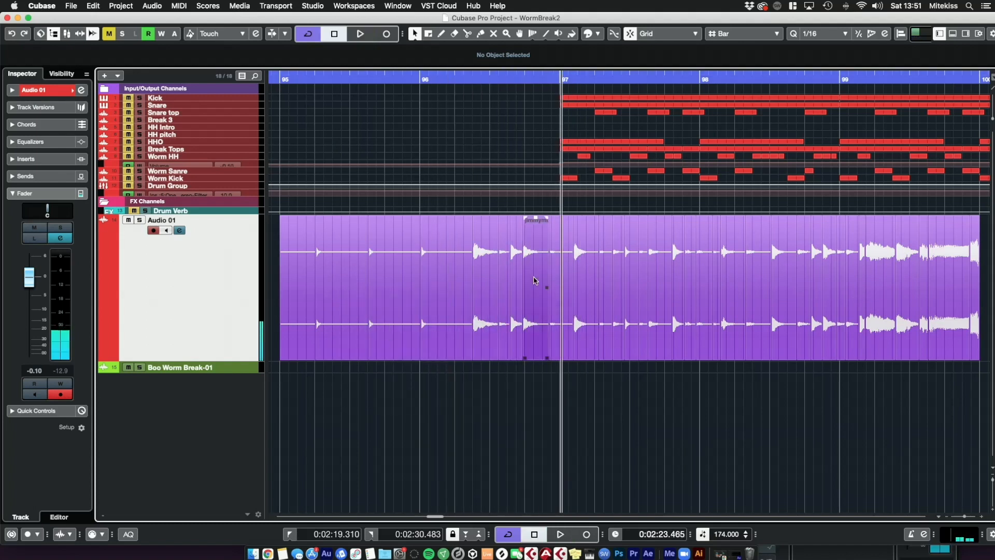
Step: Select and delete the slices lying before bar 97
{"action": "left_click_drag", "start_coordinate": [514, 204], "coordinate": [284, 347]}
{"action": "key", "text": "Delete"}
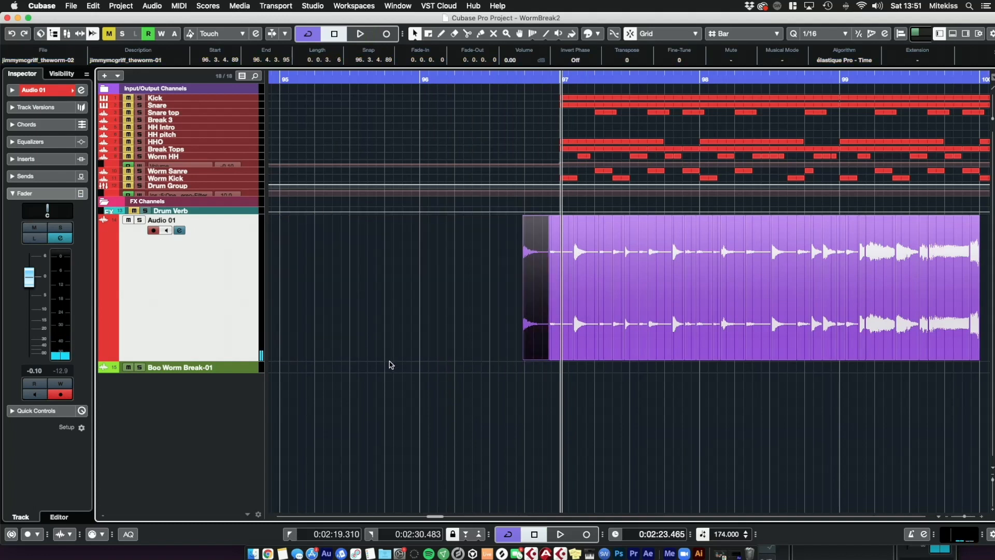
{"action": "left_click", "coordinate": [423, 378]}
Step: Move the remaining slices so the first one starts at bar 97
{"action": "scroll", "coordinate": [529, 396], "scroll_direction": "right", "scroll_amount": 4}
{"action": "left_click_drag", "start_coordinate": [905, 294], "coordinate": [420, 252]}
{"action": "left_click", "coordinate": [373, 320]}
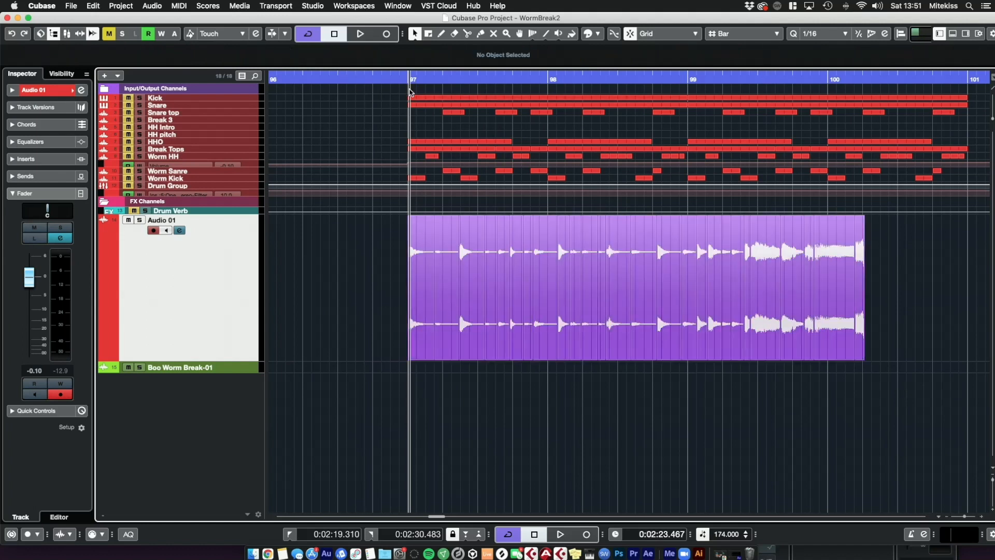
Step: Add new stereo audio tracks, Audio 02 and Audio 03, below Audio 01 and enlarge their track height
{"action": "mouse_move", "coordinate": [412, 81]}
{"action": "left_mouse_down"}
{"action": "mouse_move", "coordinate": [408, 107]}
{"action": "mouse_move", "coordinate": [409, 92]}
{"action": "left_mouse_up"}
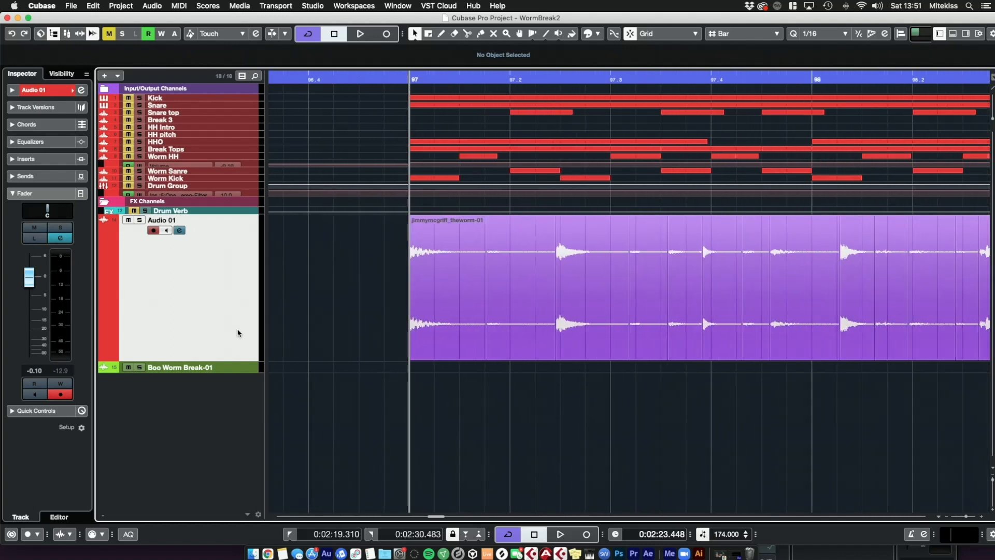
{"action": "mouse_move", "coordinate": [236, 360]}
{"action": "left_mouse_down"}
{"action": "mouse_move", "coordinate": [231, 288]}
{"action": "mouse_move", "coordinate": [228, 352]}
{"action": "left_mouse_up"}
{"action": "right_click", "coordinate": [213, 277]}
{"action": "left_click", "coordinate": [220, 276]}
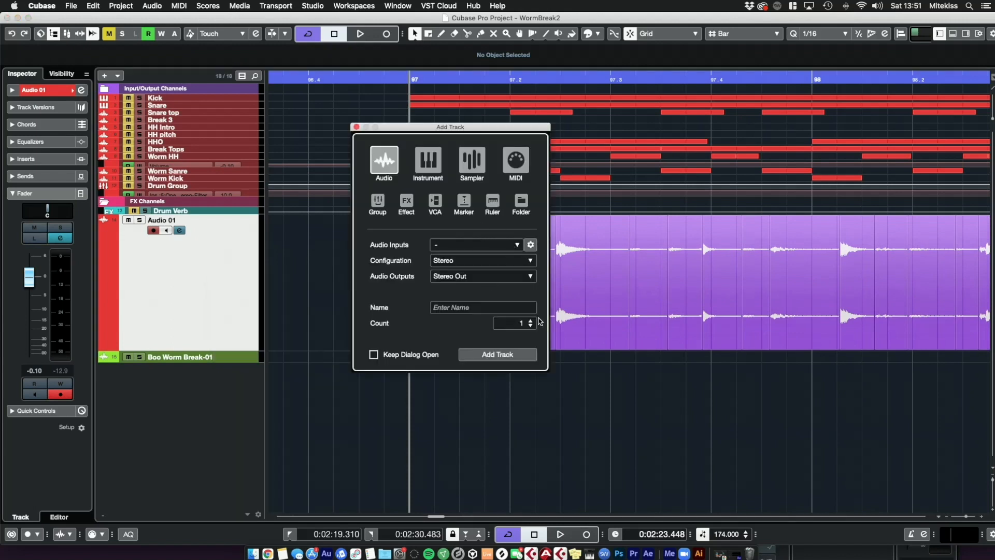
{"action": "left_click", "coordinate": [515, 357]}
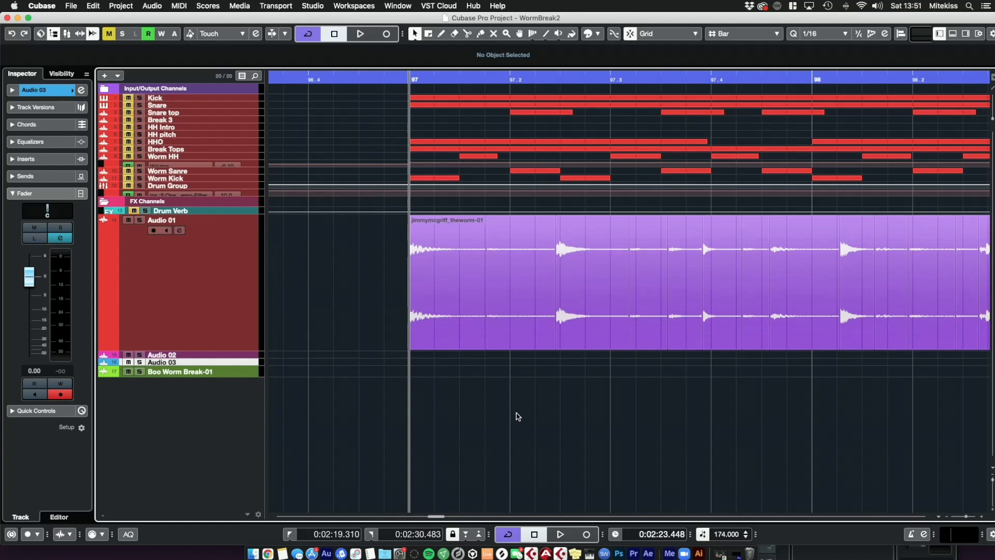
{"action": "left_click", "coordinate": [248, 355]}
{"action": "left_click_drag", "start_coordinate": [240, 364], "coordinate": [238, 427]}
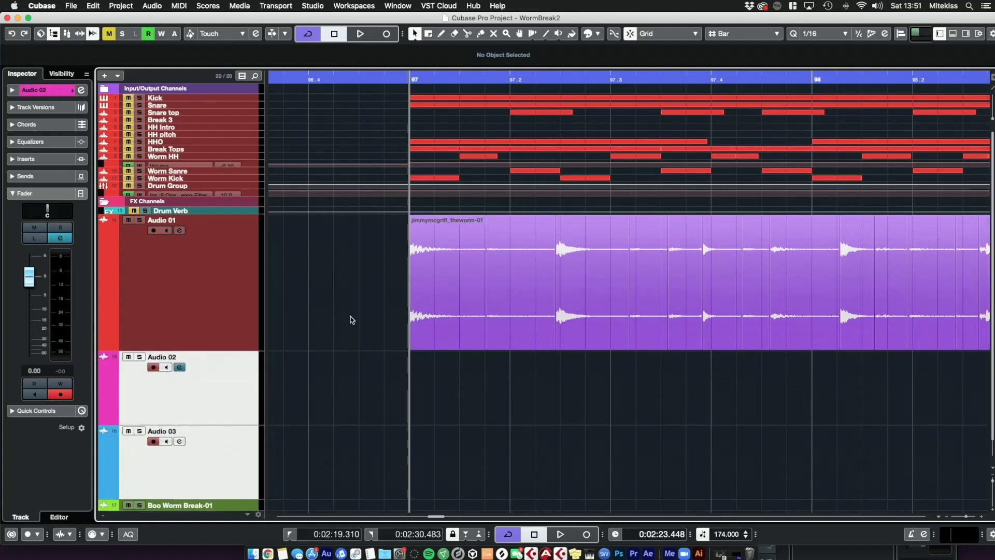
Step: Set the snap type to Use Quantize
{"action": "left_click", "coordinate": [488, 282]}
{"action": "left_click", "coordinate": [438, 281]}
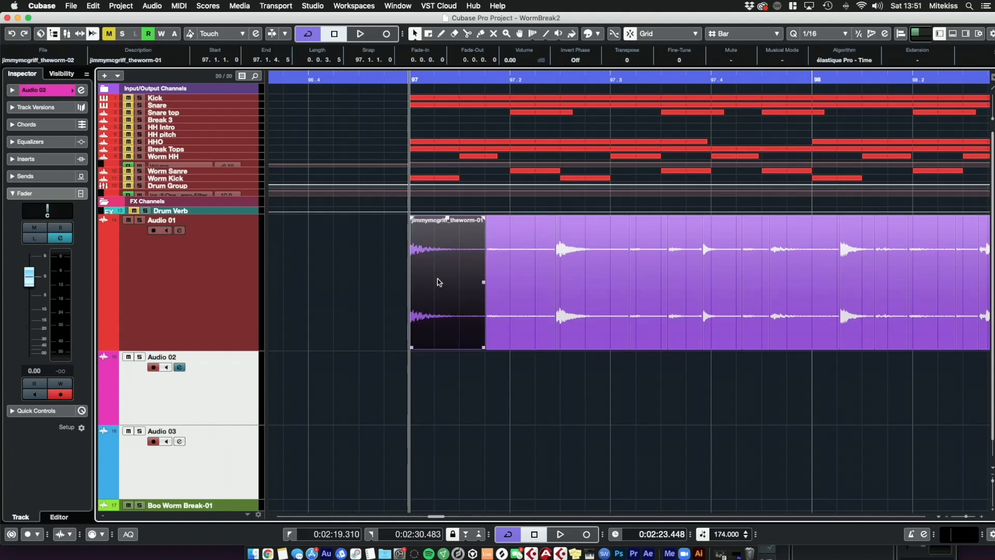
{"action": "left_click", "coordinate": [515, 420]}
{"action": "left_click", "coordinate": [762, 34]}
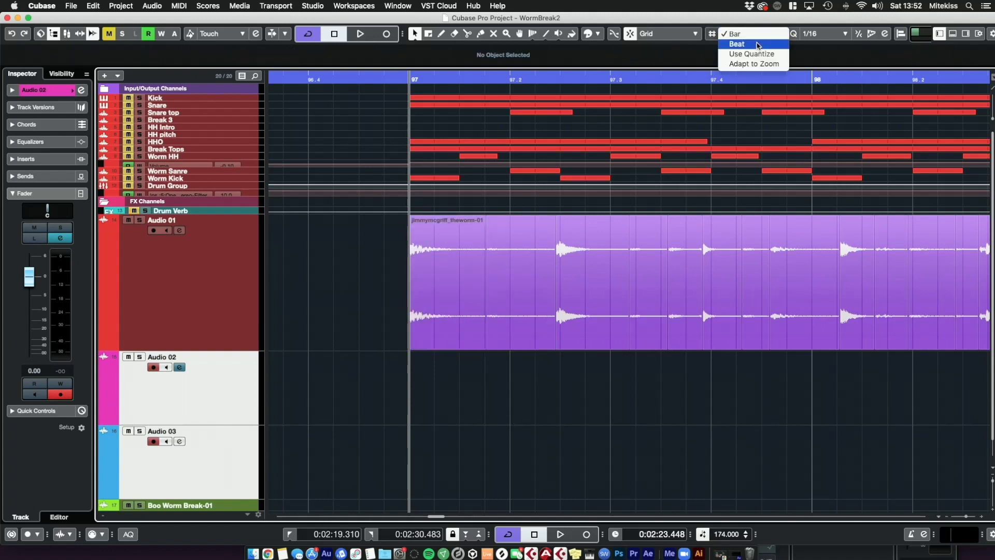
{"action": "left_click", "coordinate": [758, 53]}
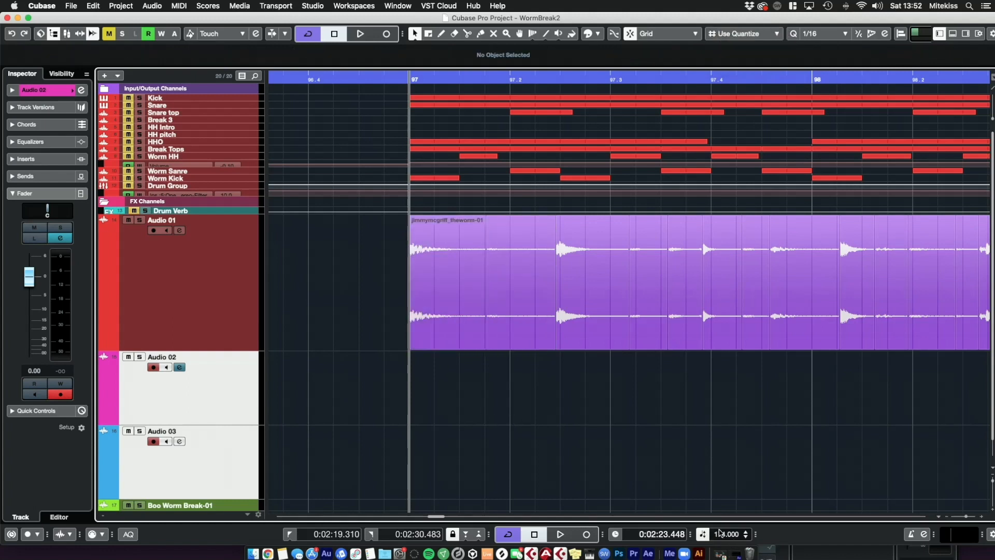
Step: Try moving three slices onto the Audio 02 and Audio 03 tracks, then undo those moves
{"action": "left_click_drag", "start_coordinate": [505, 317], "coordinate": [472, 386]}
{"action": "left_click_drag", "start_coordinate": [583, 317], "coordinate": [544, 438]}
{"action": "left_click_drag", "start_coordinate": [653, 285], "coordinate": [580, 390]}
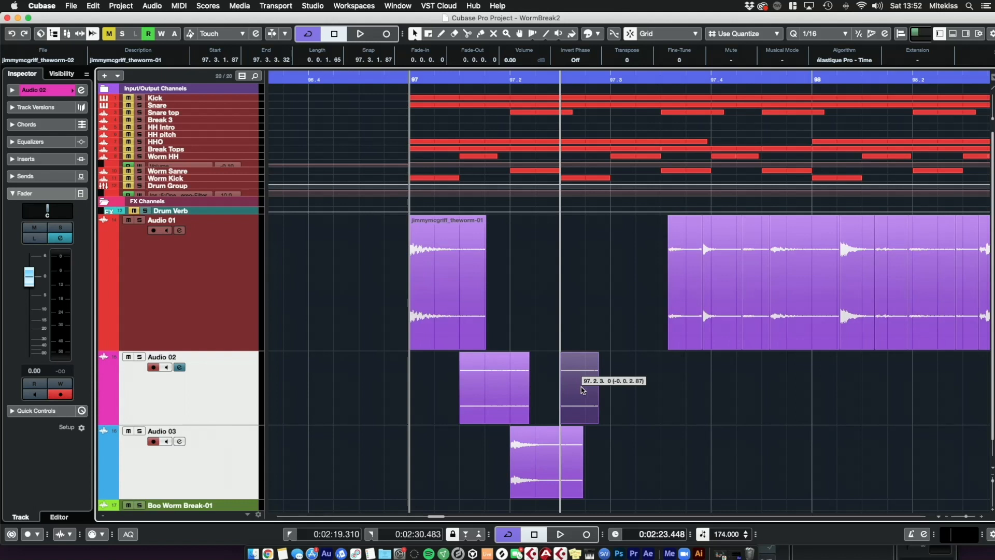
{"action": "left_click_drag", "start_coordinate": [581, 387], "coordinate": [582, 387]}
{"action": "key", "text": "super+z"}
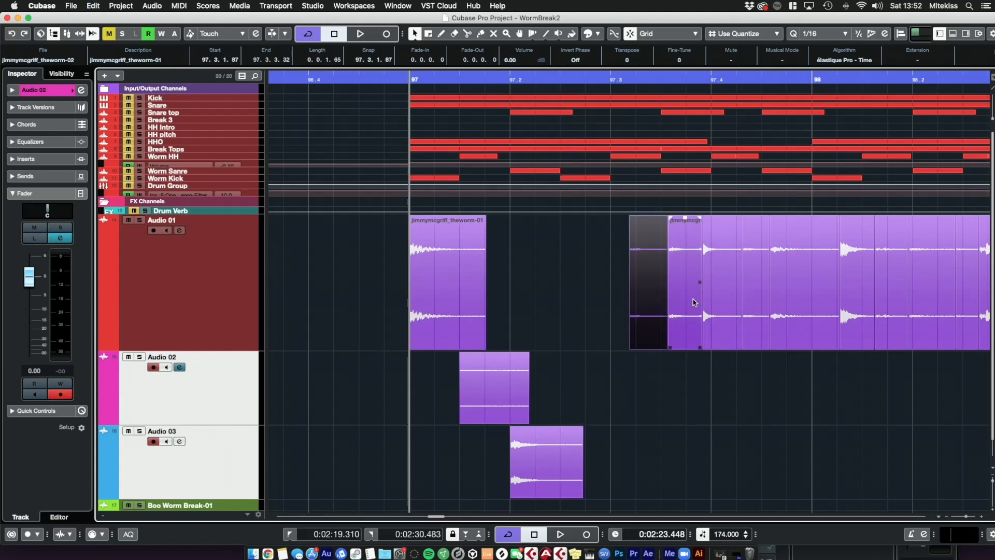
{"action": "key", "text": "super+z"}
{"action": "key", "text": "super+z"}
Step: Rearrange the slices on Audio 01 by moving them earlier into a new beat pattern starting at bar 97
{"action": "left_click_drag", "start_coordinate": [637, 308], "coordinate": [573, 317]}
{"action": "left_click_drag", "start_coordinate": [696, 318], "coordinate": [614, 323]}
{"action": "left_click_drag", "start_coordinate": [740, 318], "coordinate": [671, 325]}
{"action": "left_click_drag", "start_coordinate": [792, 316], "coordinate": [684, 319]}
{"action": "left_click_drag", "start_coordinate": [850, 301], "coordinate": [721, 305]}
{"action": "left_click_drag", "start_coordinate": [896, 309], "coordinate": [751, 318]}
{"action": "left_click_drag", "start_coordinate": [933, 319], "coordinate": [790, 328]}
{"action": "left_click_drag", "start_coordinate": [967, 315], "coordinate": [814, 315]}
{"action": "left_click", "coordinate": [405, 275]}
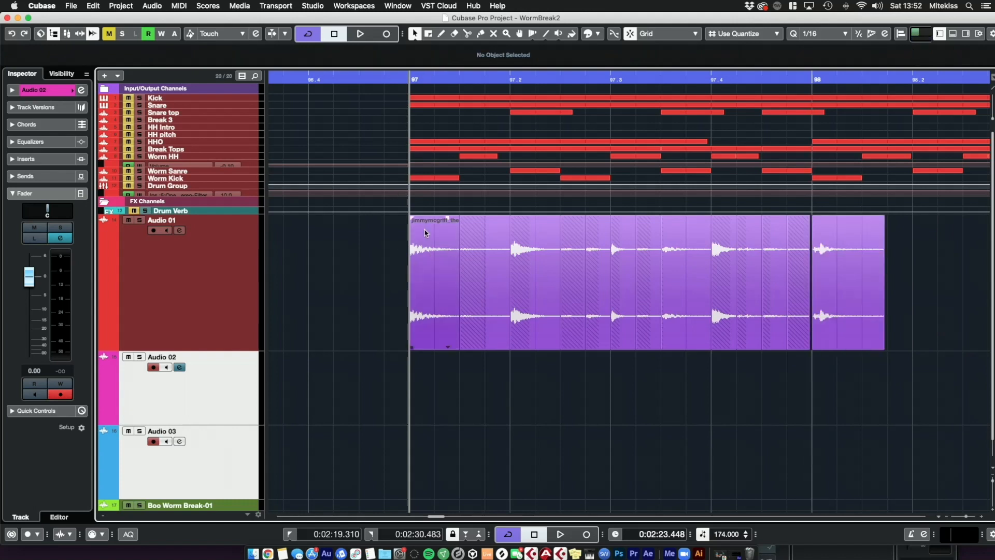
Step: Set the cycle range from bar 97 to bar 98 and play back the loop
{"action": "left_click", "coordinate": [413, 69], "text": "super"}
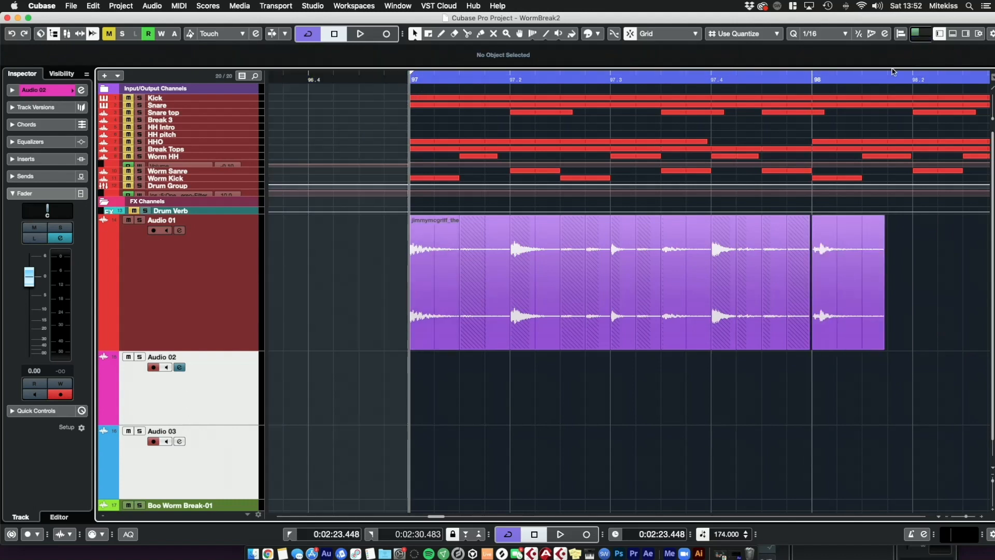
{"action": "left_click", "coordinate": [810, 75], "text": "alt"}
{"action": "left_click_drag", "start_coordinate": [810, 75], "coordinate": [857, 79]}
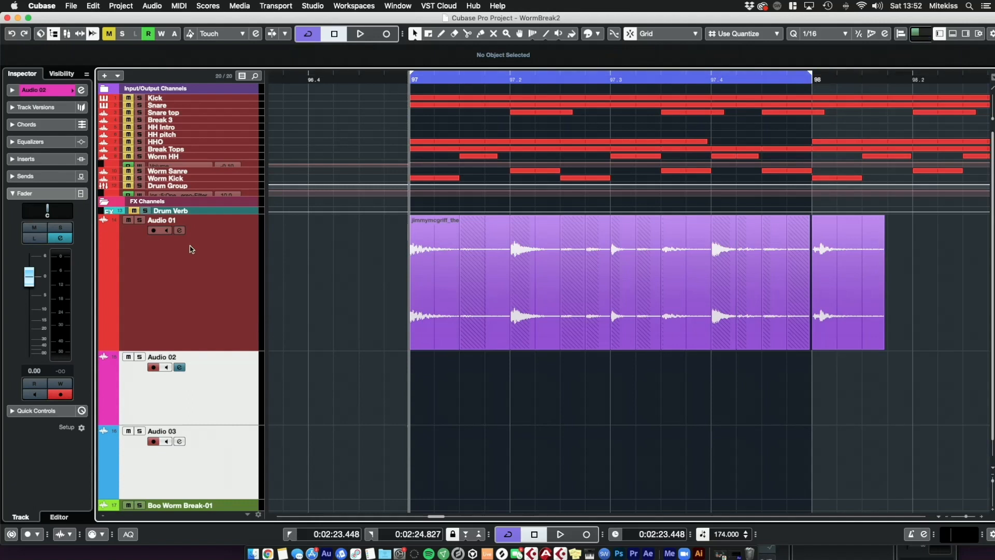
{"action": "key", "text": "space"}
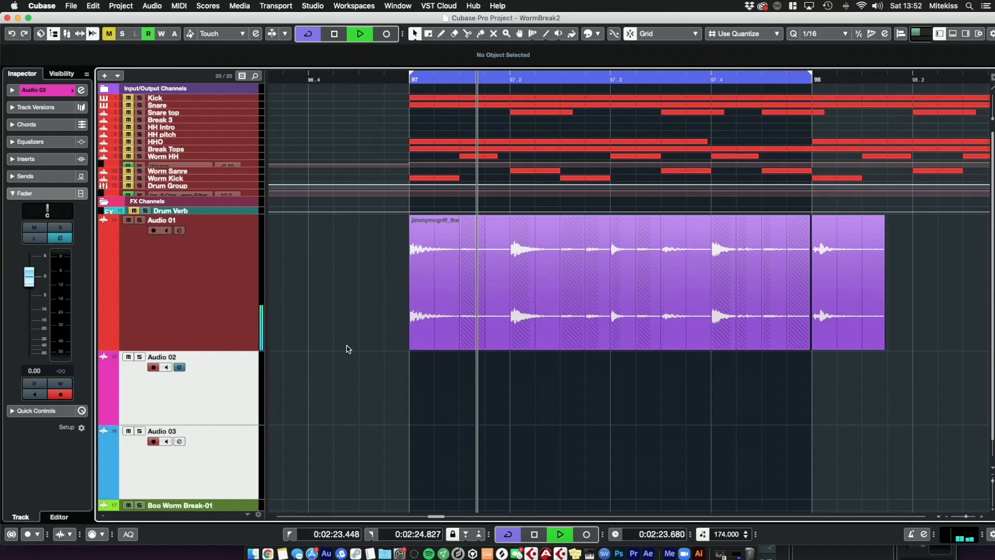
{"action": "key", "text": "space"}
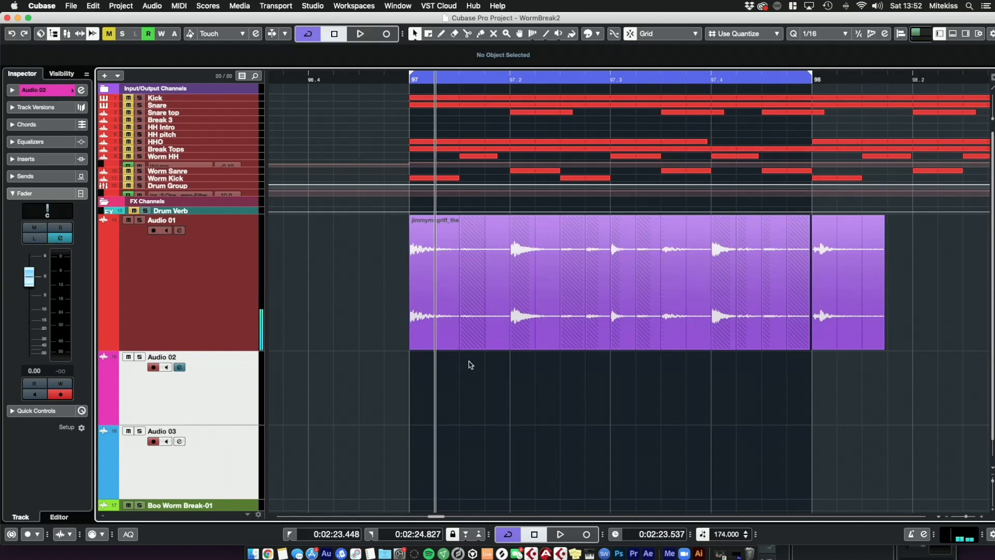
Step: Increase the height of the Audio 01 track
{"action": "left_click", "coordinate": [617, 283]}
{"action": "left_click_drag", "start_coordinate": [609, 80], "coordinate": [607, 186]}
{"action": "left_click", "coordinate": [831, 478]}
{"action": "left_click", "coordinate": [799, 332]}
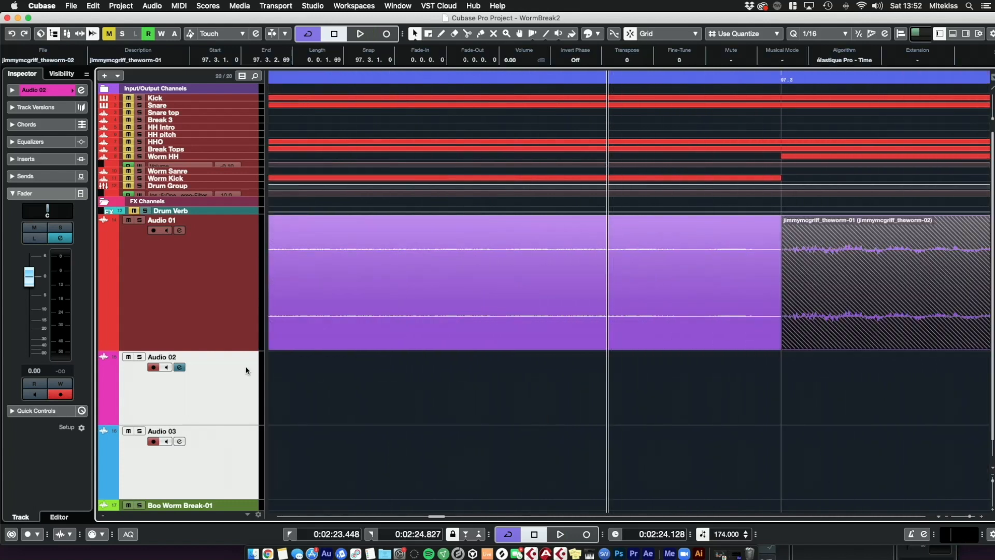
{"action": "left_click_drag", "start_coordinate": [245, 351], "coordinate": [244, 424]}
{"action": "left_click", "coordinate": [889, 483]}
{"action": "scroll", "coordinate": [891, 473], "scroll_direction": "right", "scroll_amount": 3}
{"action": "scroll", "coordinate": [891, 473], "scroll_direction": "right", "scroll_amount": 3}
{"action": "left_click_drag", "start_coordinate": [970, 518], "coordinate": [967, 519]}
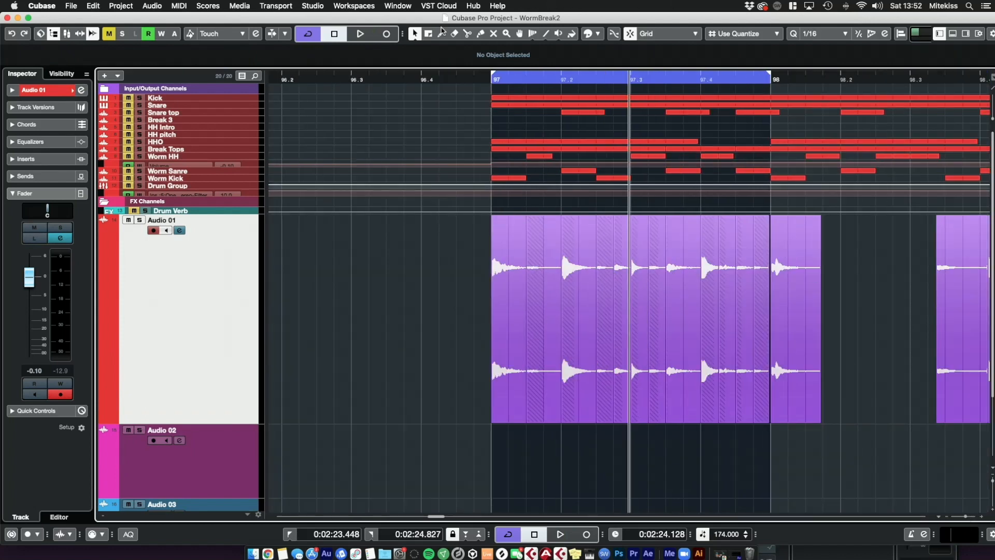
Step: Move two slices from Audio 01 down onto the Audio 02 track and play back the loop
{"action": "scroll", "coordinate": [386, 466], "scroll_direction": "down", "scroll_amount": 3}
{"action": "left_click", "coordinate": [572, 278]}
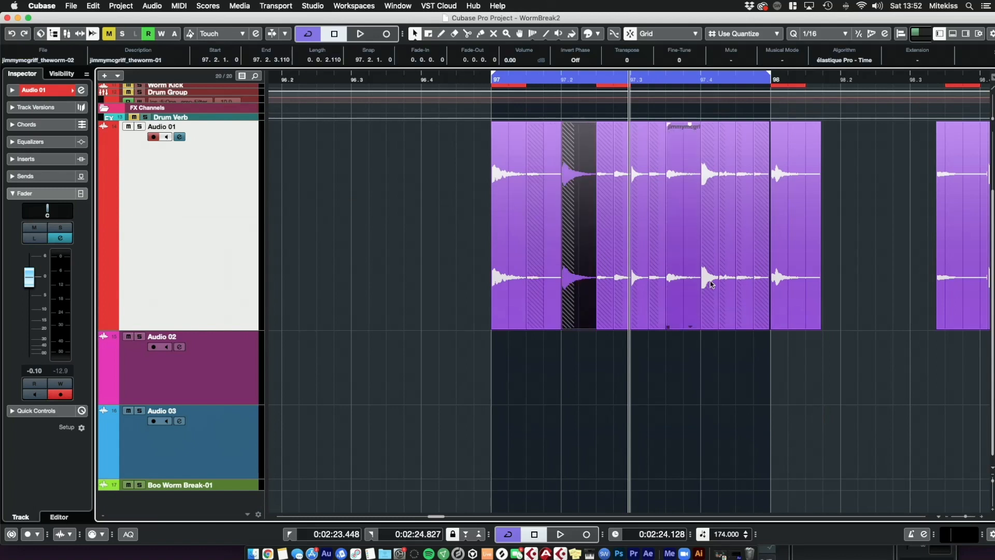
{"action": "left_click", "coordinate": [708, 294], "text": "shift"}
{"action": "left_click_drag", "start_coordinate": [573, 310], "coordinate": [573, 367]}
{"action": "left_click", "coordinate": [549, 387]}
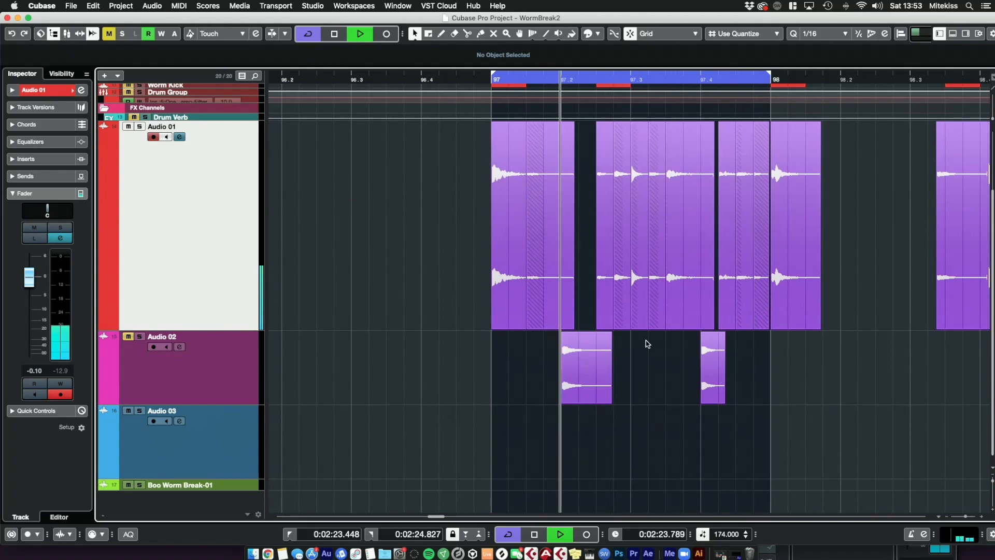
{"action": "key", "text": "space"}
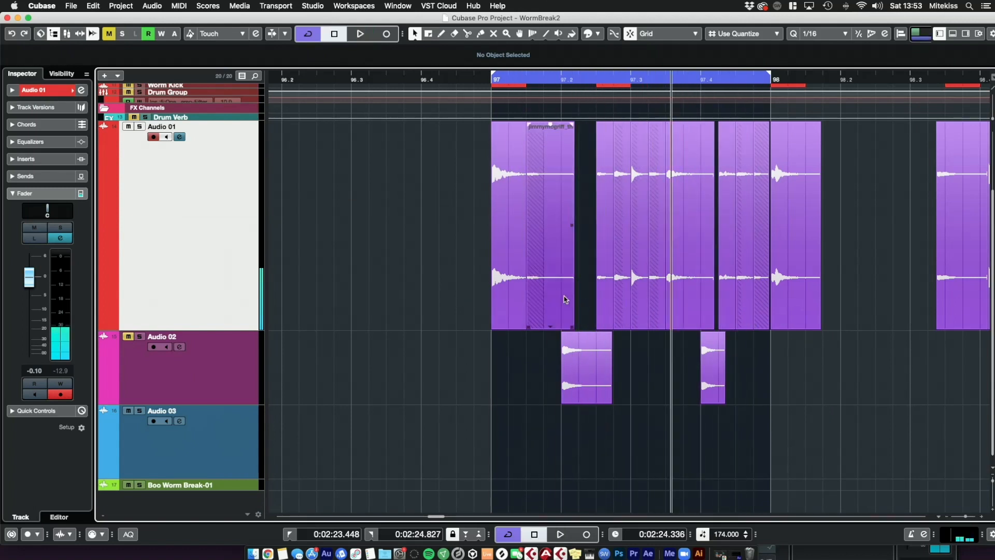
Step: Select several more slices on Audio 01, move them onto Audio 03, and play back the loop
{"action": "left_click", "coordinate": [565, 298]}
{"action": "left_click", "coordinate": [608, 289], "text": "shift"}
{"action": "left_click", "coordinate": [660, 288], "text": "shift"}
{"action": "left_click", "coordinate": [619, 294], "text": "shift"}
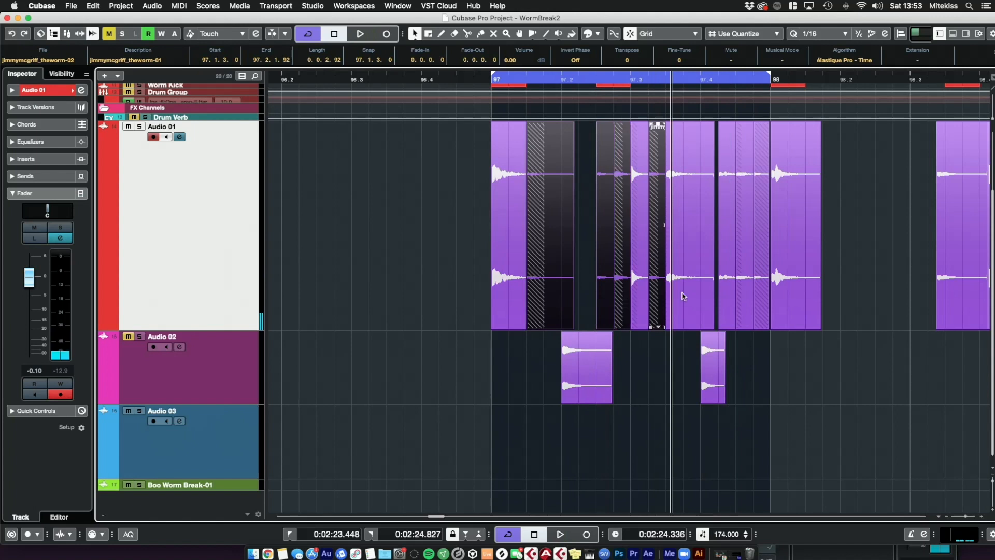
{"action": "left_click", "coordinate": [730, 293], "text": "shift"}
{"action": "left_click", "coordinate": [741, 292], "text": "shift"}
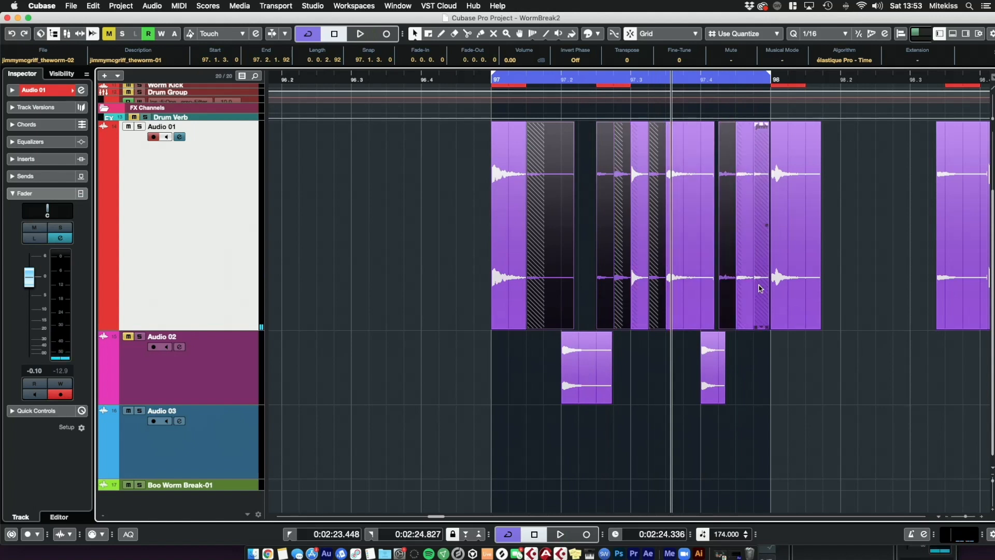
{"action": "left_click_drag", "start_coordinate": [564, 289], "coordinate": [545, 438]}
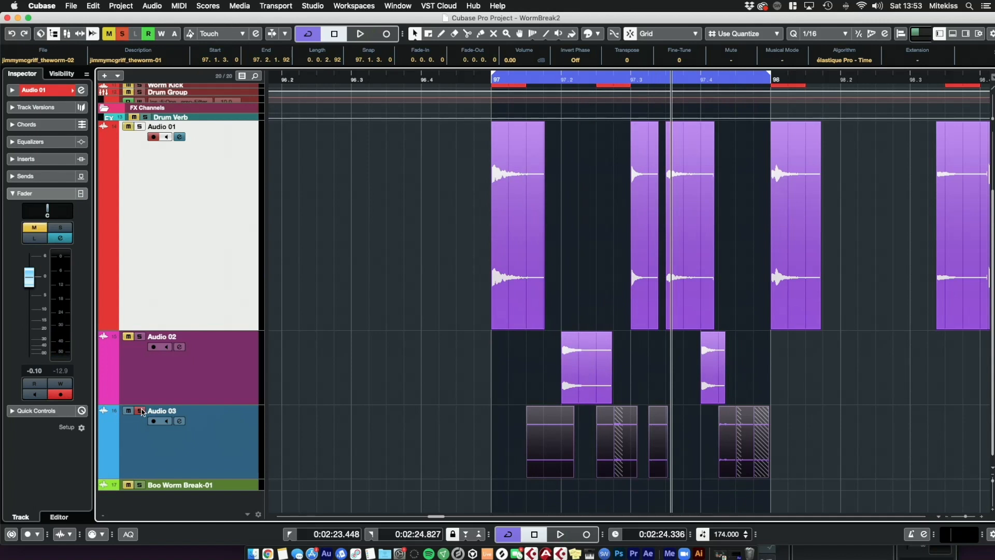
{"action": "key", "text": "space"}
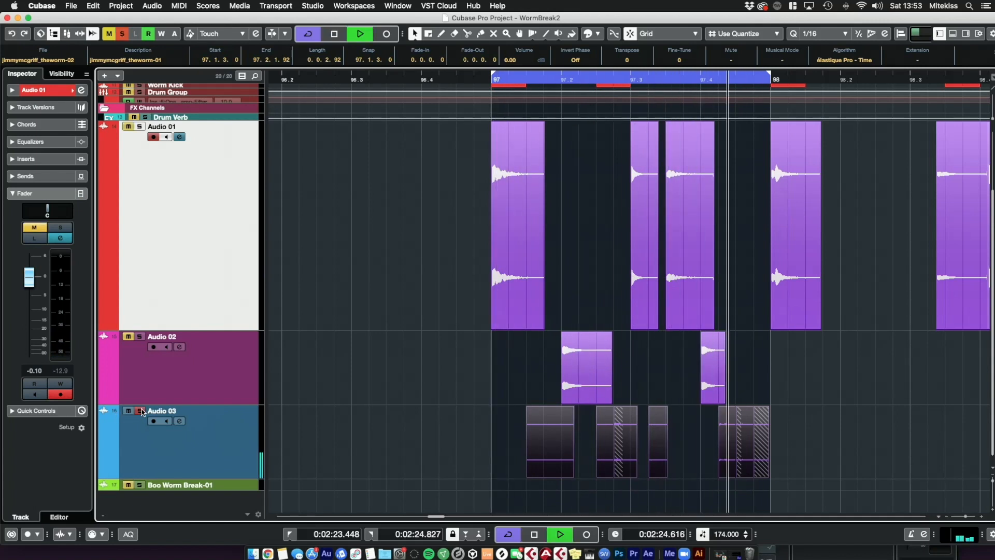
Step: Move two slices from Audio 03 up onto Audio 02 around beat 97.3 and play back the loop
{"action": "key", "text": "space"}
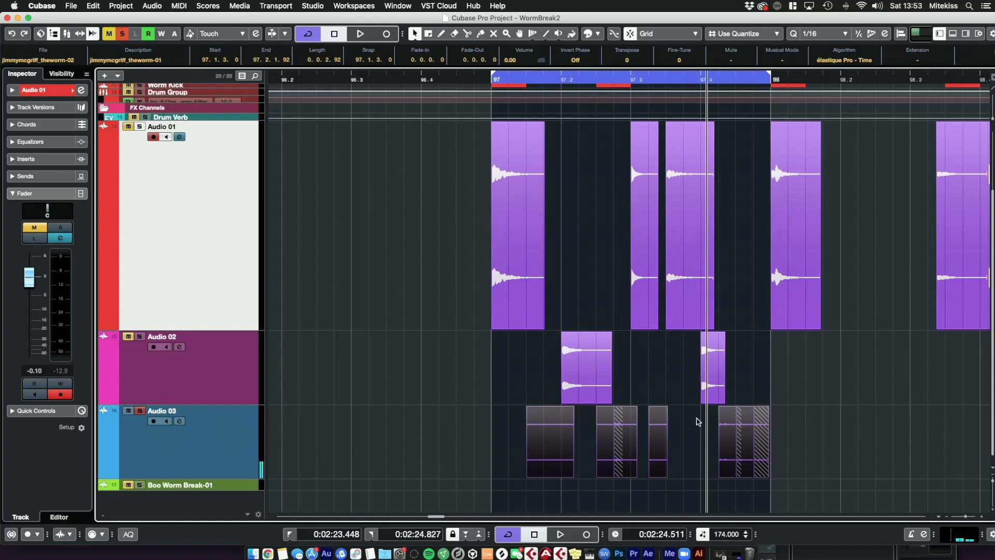
{"action": "left_click", "coordinate": [673, 422]}
{"action": "left_click_drag", "start_coordinate": [658, 422], "coordinate": [660, 377]}
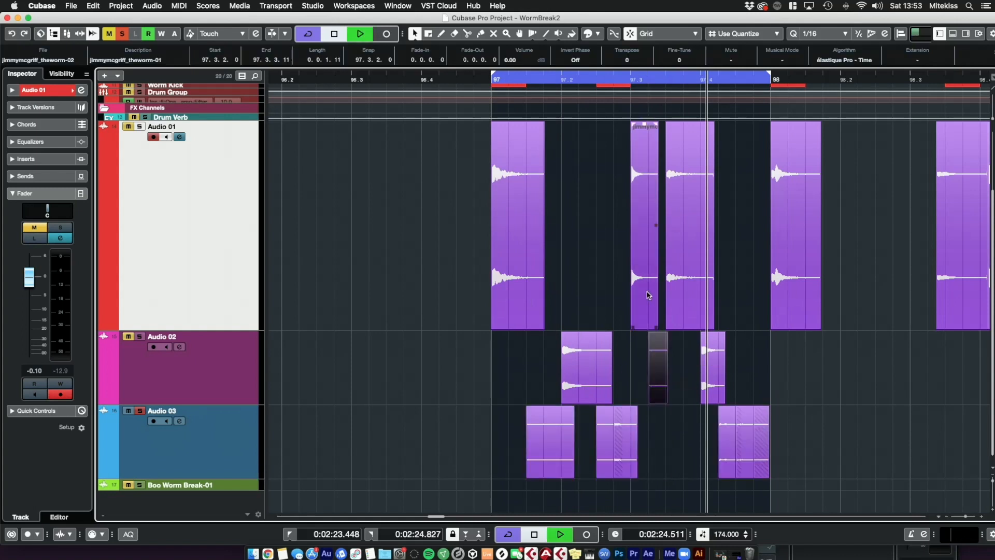
{"action": "key", "text": "space"}
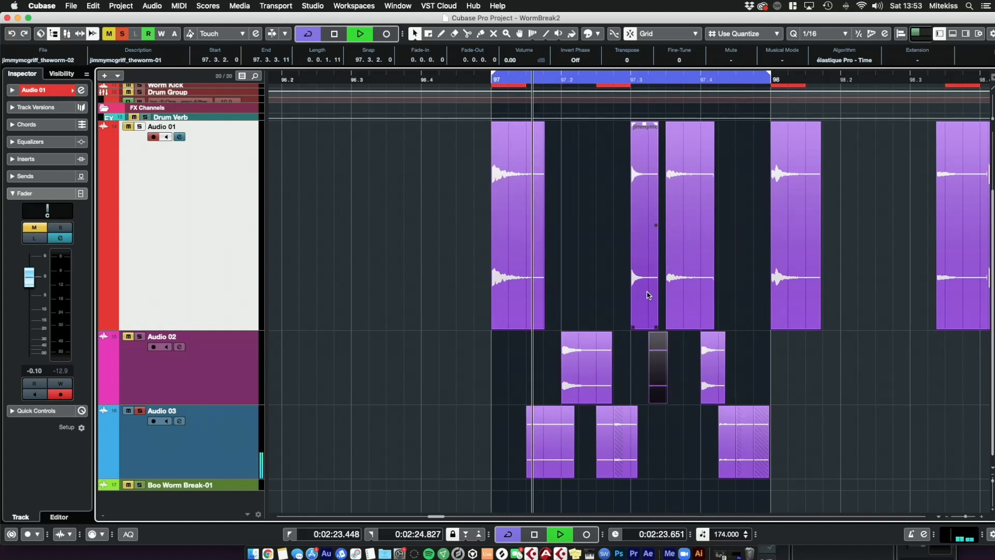
{"action": "key", "text": "space"}
{"action": "left_click_drag", "start_coordinate": [625, 434], "coordinate": [625, 364]}
{"action": "key", "text": "space"}
{"action": "mouse_move", "coordinate": [657, 396]}
{"action": "left_mouse_down"}
{"action": "mouse_move", "coordinate": [664, 436]}
{"action": "mouse_move", "coordinate": [663, 388]}
{"action": "left_mouse_up"}
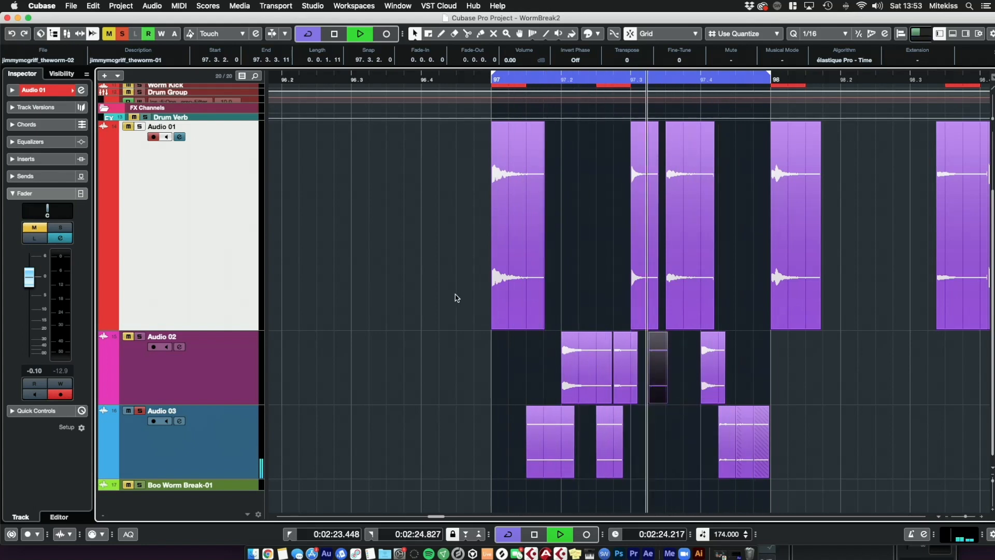
{"action": "key", "text": "space"}
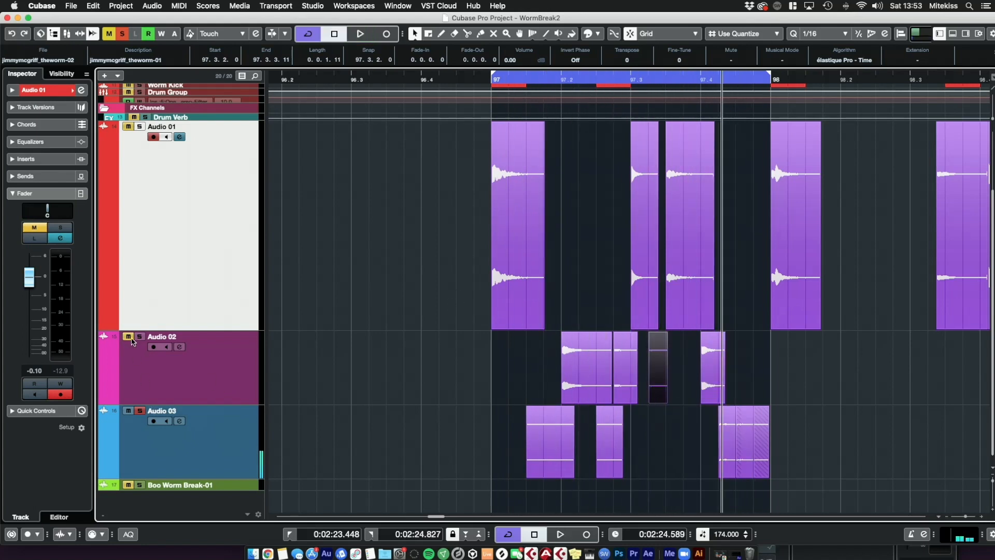
Step: Move a slice from Audio 01 down onto Audio 03 and play back the loop
{"action": "double_click", "coordinate": [554, 82]}
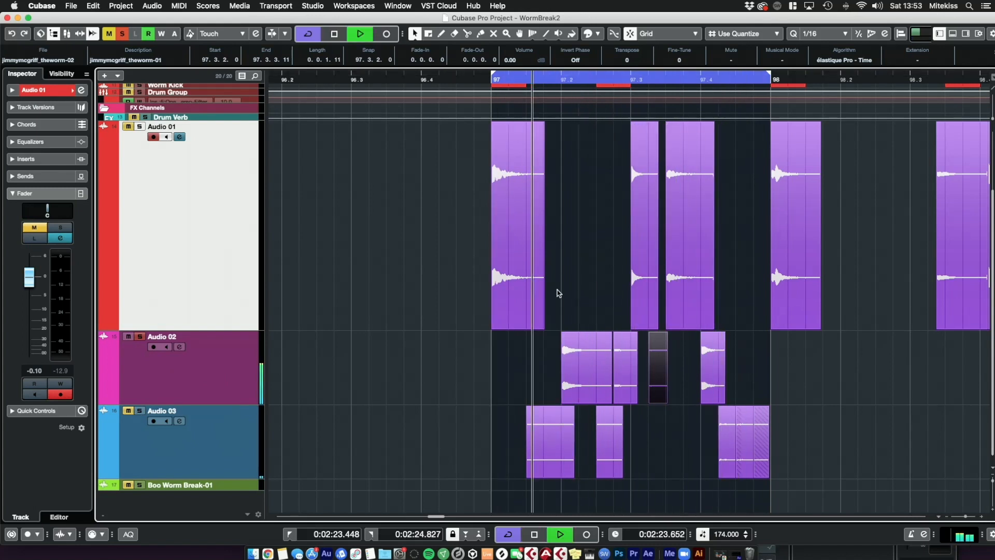
{"action": "key", "text": "space"}
{"action": "left_click", "coordinate": [584, 291]}
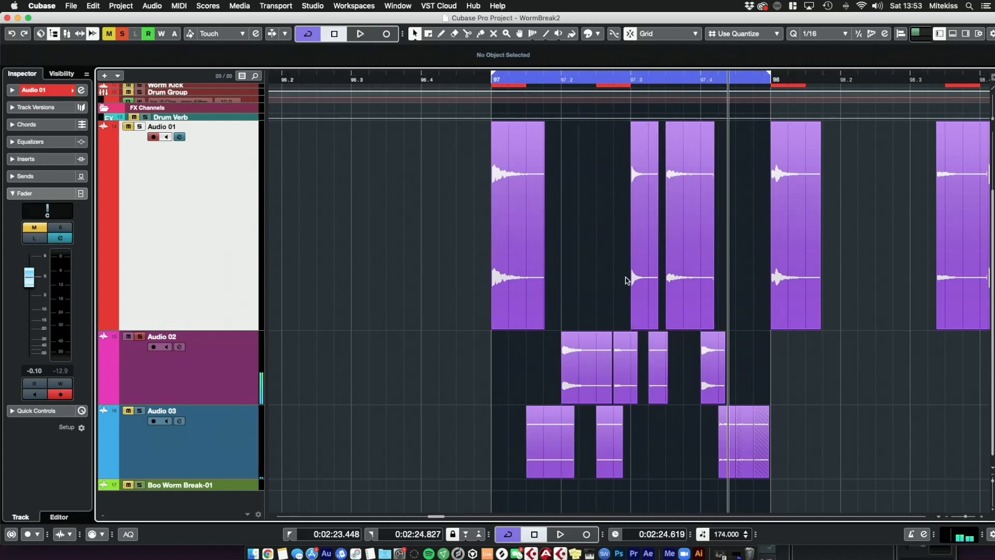
{"action": "left_click", "coordinate": [800, 251]}
{"action": "left_click", "coordinate": [648, 275]}
{"action": "left_click_drag", "start_coordinate": [650, 277], "coordinate": [644, 442]}
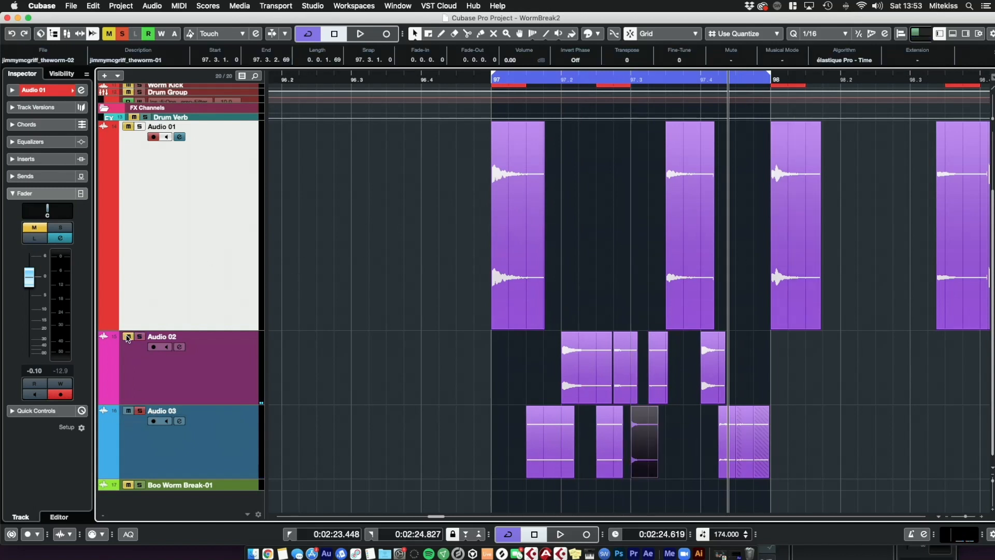
{"action": "key", "text": "space"}
{"action": "key", "text": "space"}
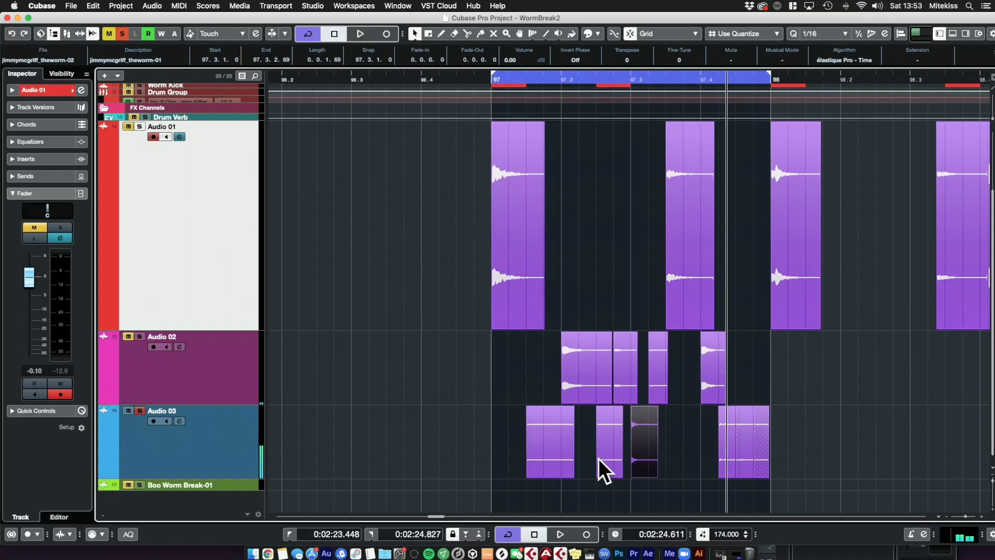
Step: Try moving another Audio 01 slice onto Audio 03, play the loop, and move it back onto Audio 01
{"action": "left_click", "coordinate": [699, 265]}
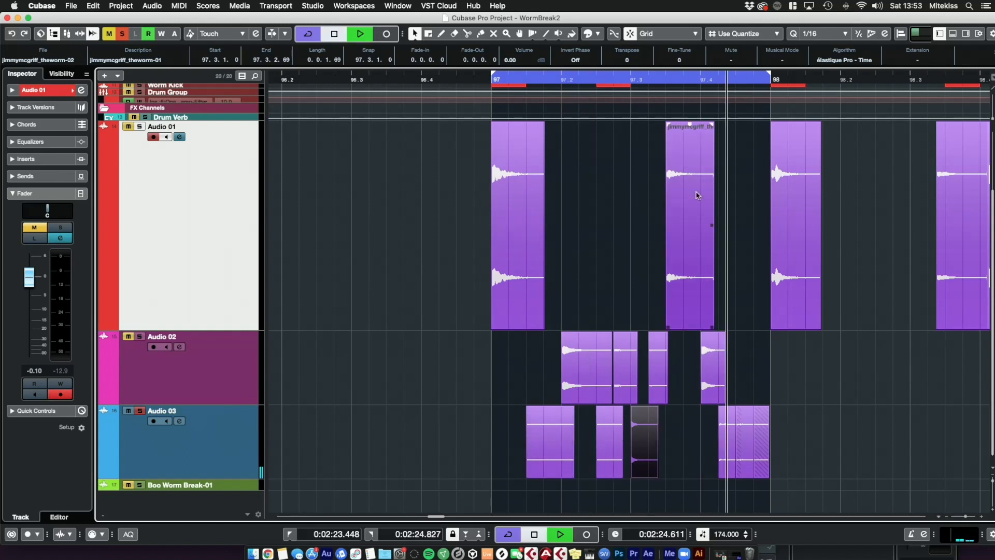
{"action": "key", "text": "space"}
{"action": "key", "text": "space"}
{"action": "left_click_drag", "start_coordinate": [675, 269], "coordinate": [674, 452]}
{"action": "key", "text": "space"}
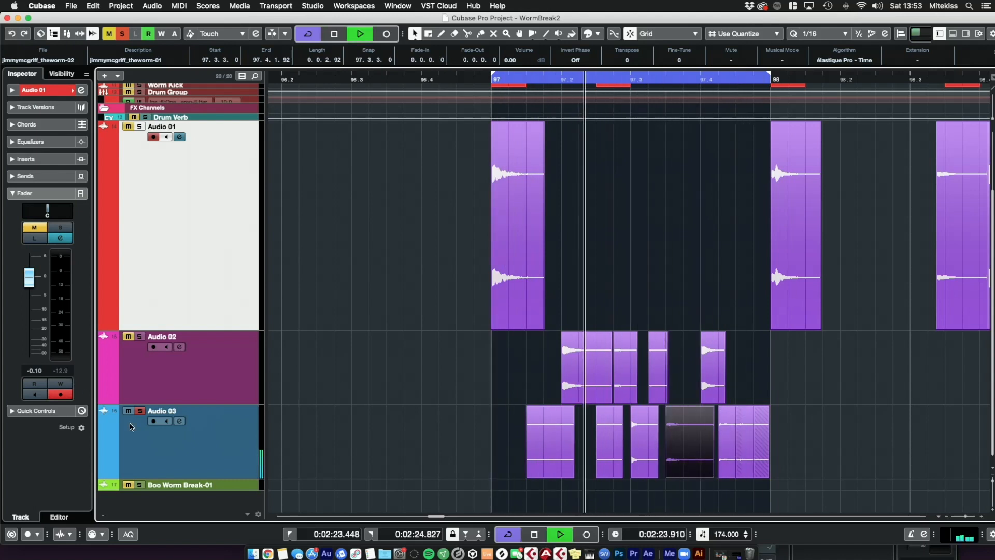
{"action": "key", "text": "space"}
{"action": "left_click_drag", "start_coordinate": [697, 438], "coordinate": [713, 273]}
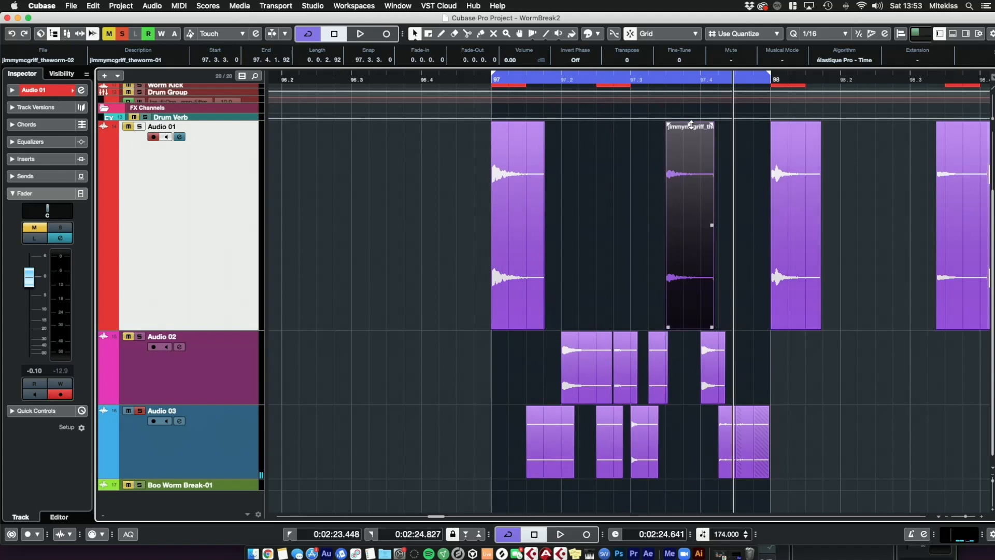
Step: Select and delete all the remaining slices after bar 98 on the audio tracks
{"action": "left_click", "coordinate": [748, 200]}
{"action": "left_click_drag", "start_coordinate": [747, 200], "coordinate": [964, 243]}
{"action": "key", "text": "Delete"}
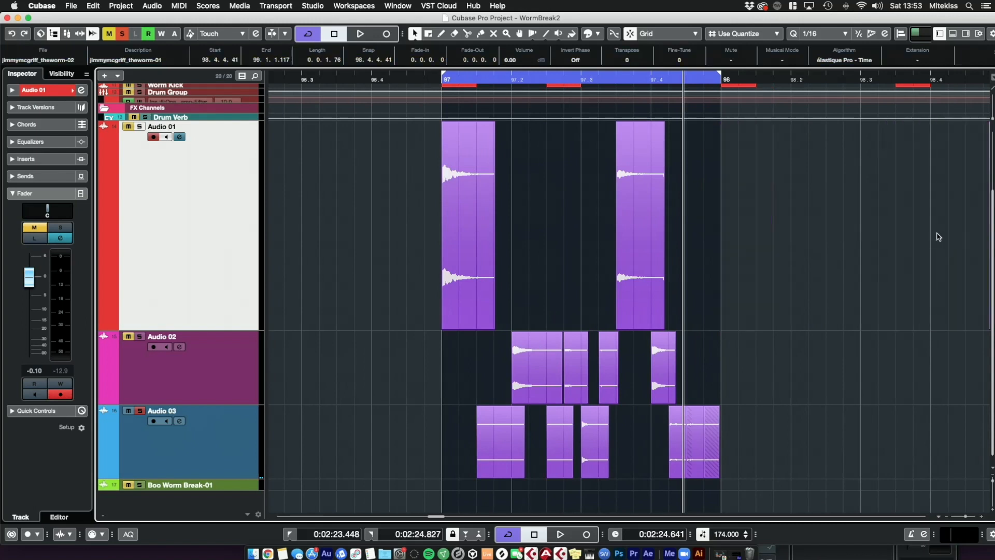
{"action": "scroll", "coordinate": [937, 237], "scroll_direction": "right", "scroll_amount": 7}
{"action": "left_click_drag", "start_coordinate": [574, 229], "coordinate": [985, 244]}
{"action": "key", "text": "Delete"}
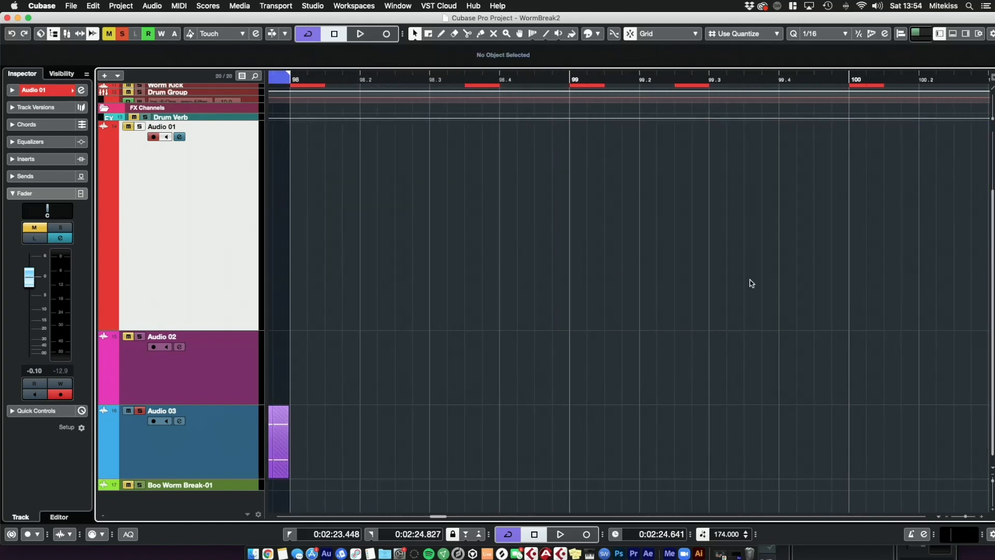
Step: Reduce the height of the Audio 01 track so the tracks above fit in view
{"action": "scroll", "coordinate": [623, 265], "scroll_direction": "left", "scroll_amount": 9}
{"action": "scroll", "coordinate": [621, 263], "scroll_direction": "right", "scroll_amount": 2}
{"action": "left_click_drag", "start_coordinate": [234, 328], "coordinate": [232, 205]}
{"action": "scroll", "coordinate": [233, 205], "scroll_direction": "up", "scroll_amount": 3}
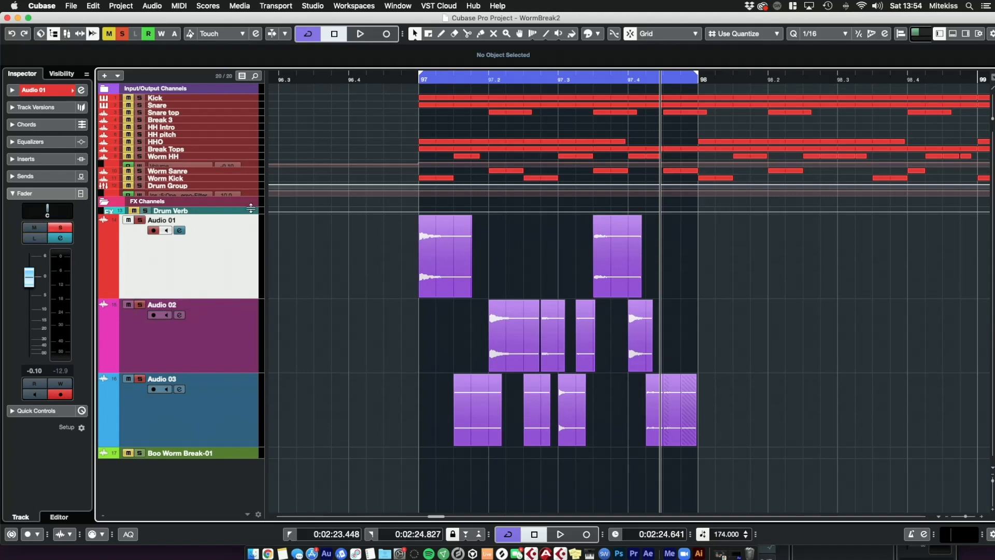
Step: Play the loop from bar 97 while muting and unmuting Audio 03 and Audio 02 to audition each layer
{"action": "left_click", "coordinate": [415, 78]}
{"action": "key", "text": "space"}
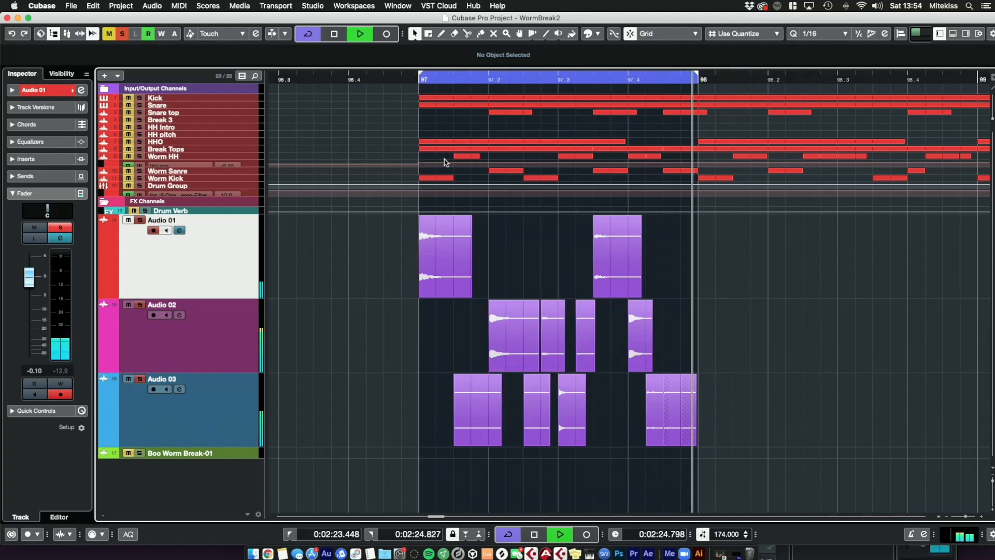
{"action": "left_click", "coordinate": [229, 410]}
{"action": "left_click", "coordinate": [235, 339]}
{"action": "left_click", "coordinate": [234, 288]}
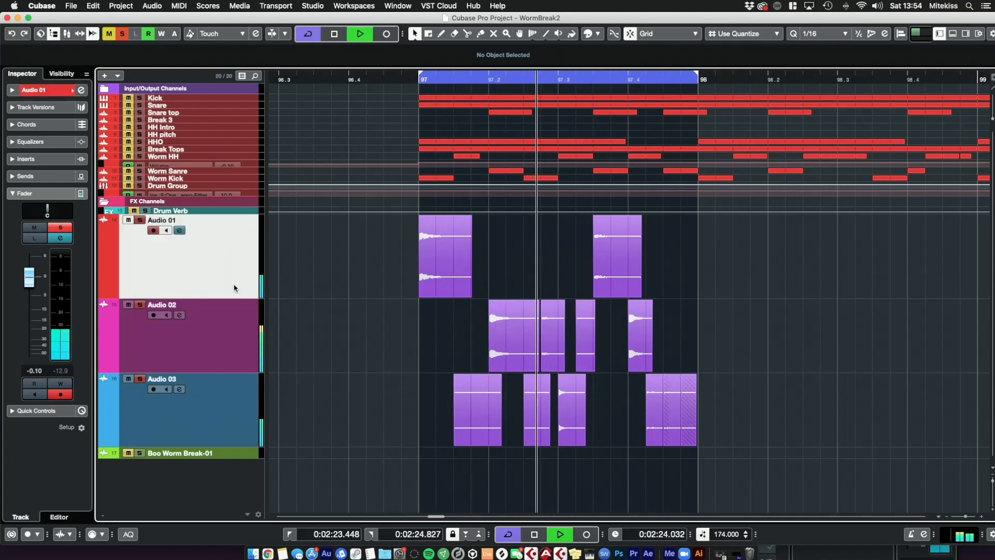
{"action": "left_click", "coordinate": [191, 356]}
{"action": "left_click", "coordinate": [190, 429]}
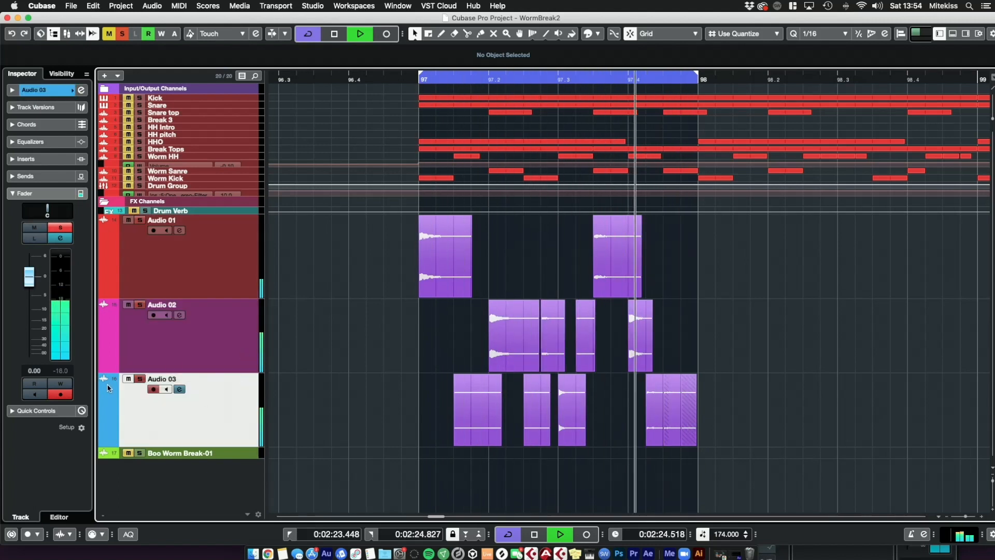
{"action": "left_click", "coordinate": [129, 379]}
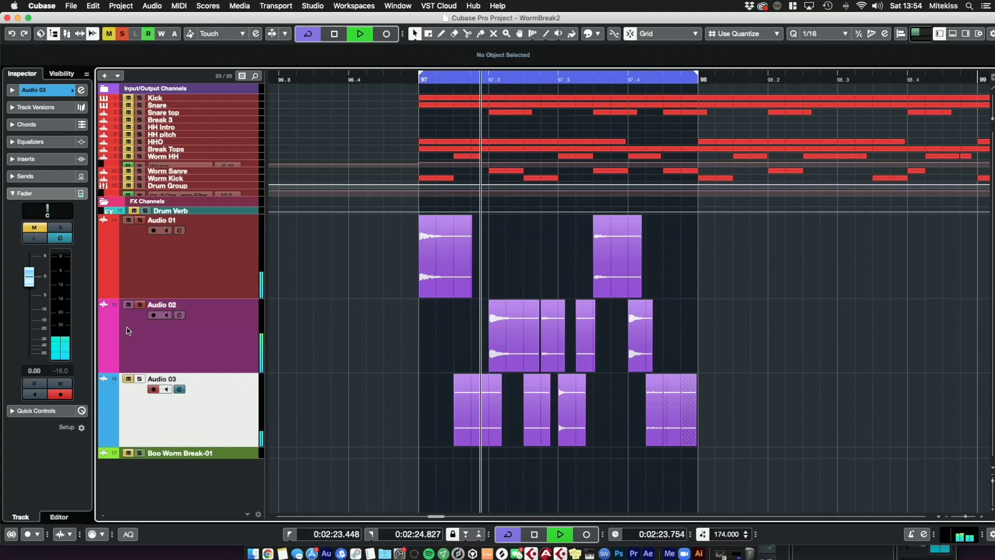
{"action": "left_click", "coordinate": [129, 379]}
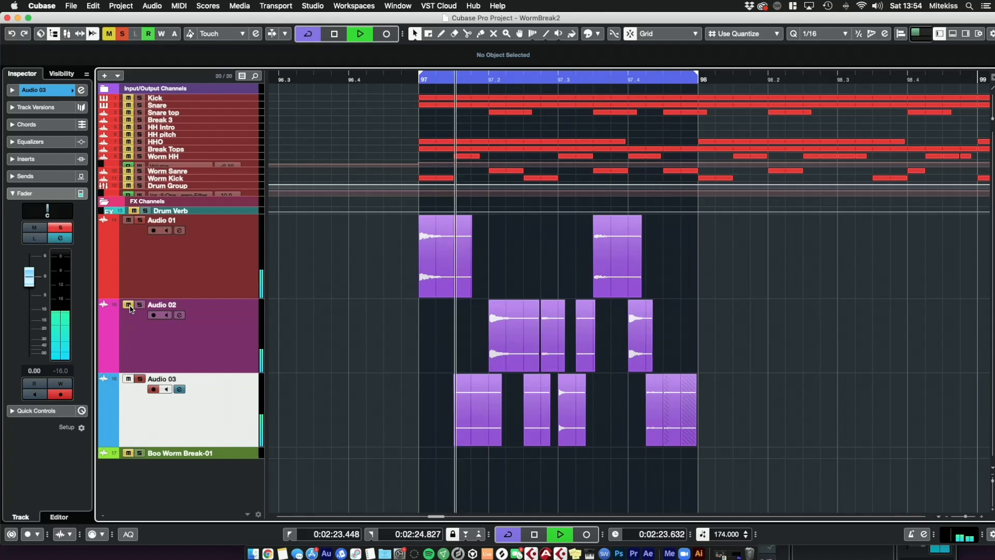
{"action": "key", "text": "space"}
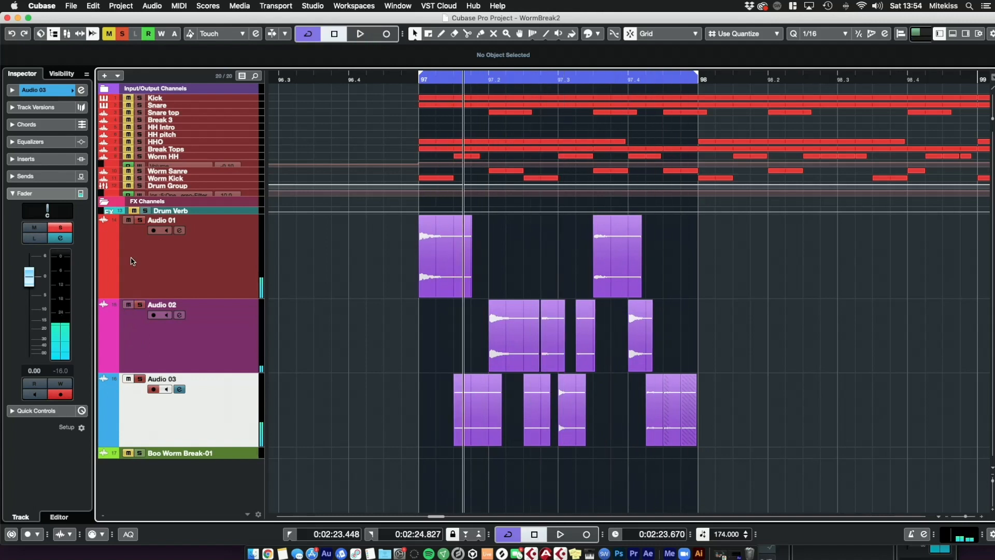
Step: Enlarge the Audio 01 track and open its channel settings window
{"action": "left_click", "coordinate": [182, 260]}
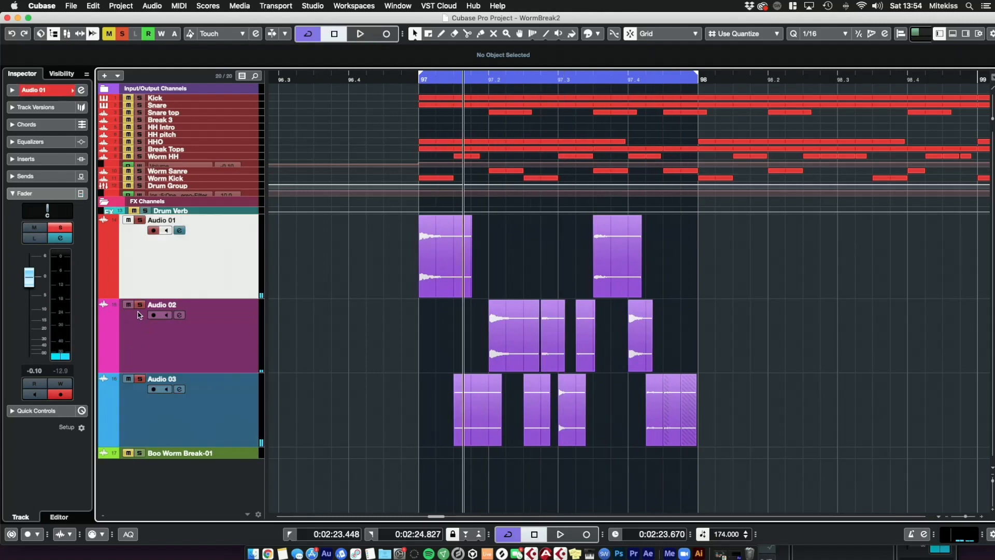
{"action": "left_click_drag", "start_coordinate": [209, 296], "coordinate": [209, 381]}
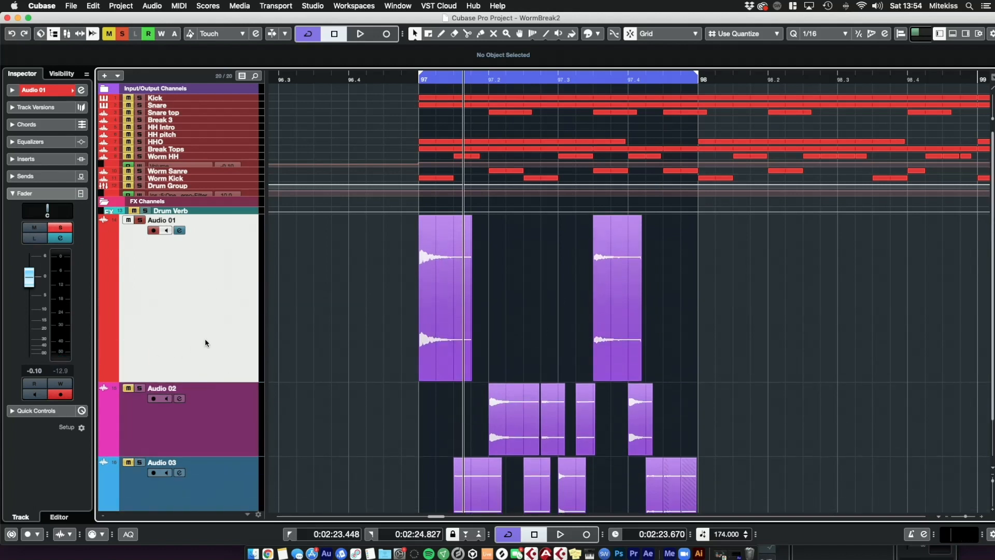
{"action": "left_click", "coordinate": [81, 91]}
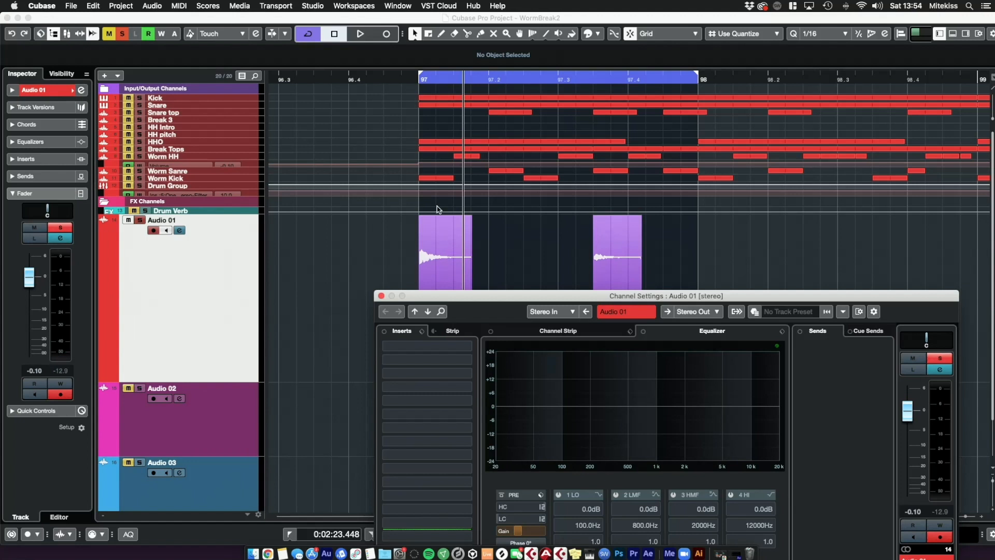
Step: Enable the low-cut filter in the pre section of Audio 01's channel settings
{"action": "left_click_drag", "start_coordinate": [511, 302], "coordinate": [341, 134]}
{"action": "left_click", "coordinate": [333, 351]}
{"action": "left_click_drag", "start_coordinate": [377, 321], "coordinate": [371, 296]}
{"action": "left_click", "coordinate": [372, 352]}
{"action": "left_click", "coordinate": [400, 377]}
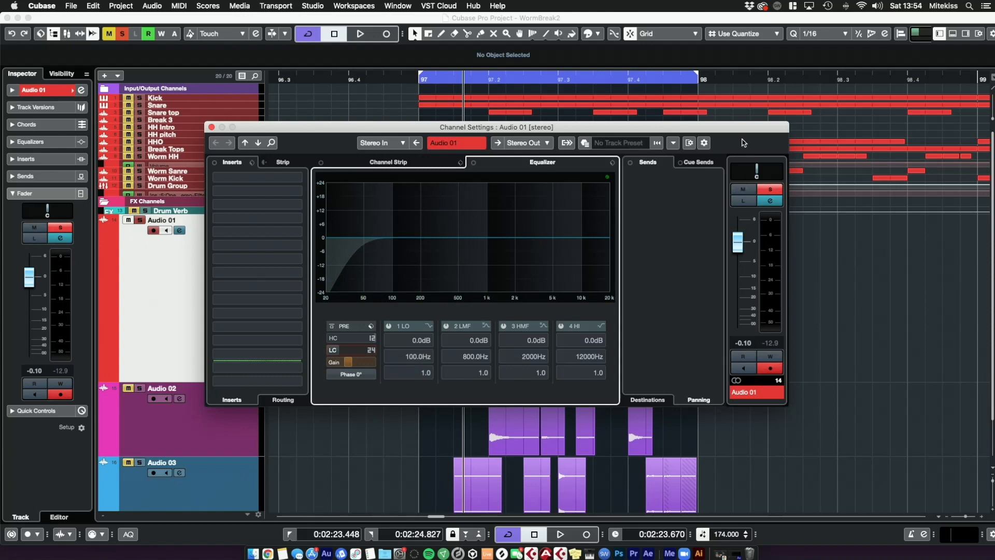
Step: Set Audio 01's panner to Stereo Combined Panner with both sides centred
{"action": "left_click", "coordinate": [786, 174]}
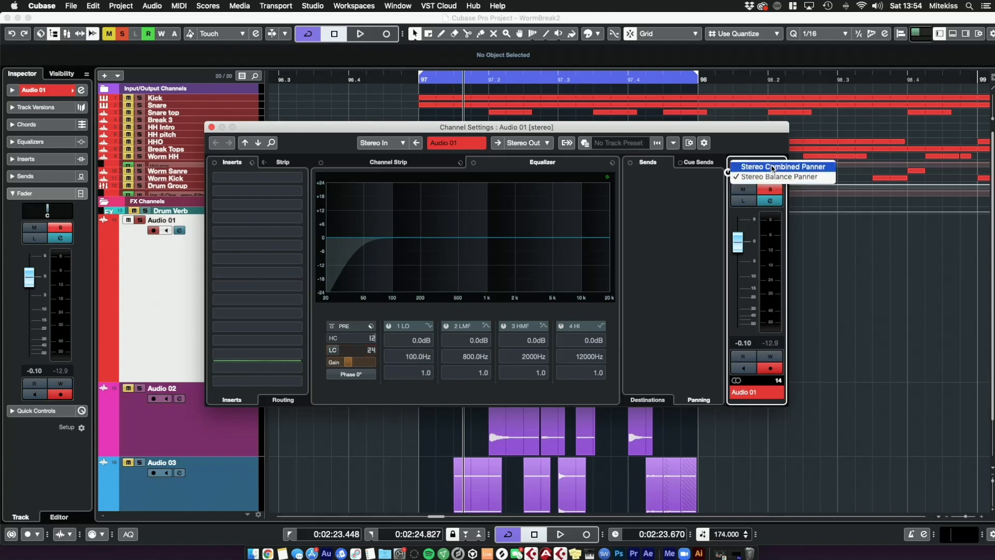
{"action": "left_click", "coordinate": [777, 175]}
{"action": "left_click", "coordinate": [786, 174]}
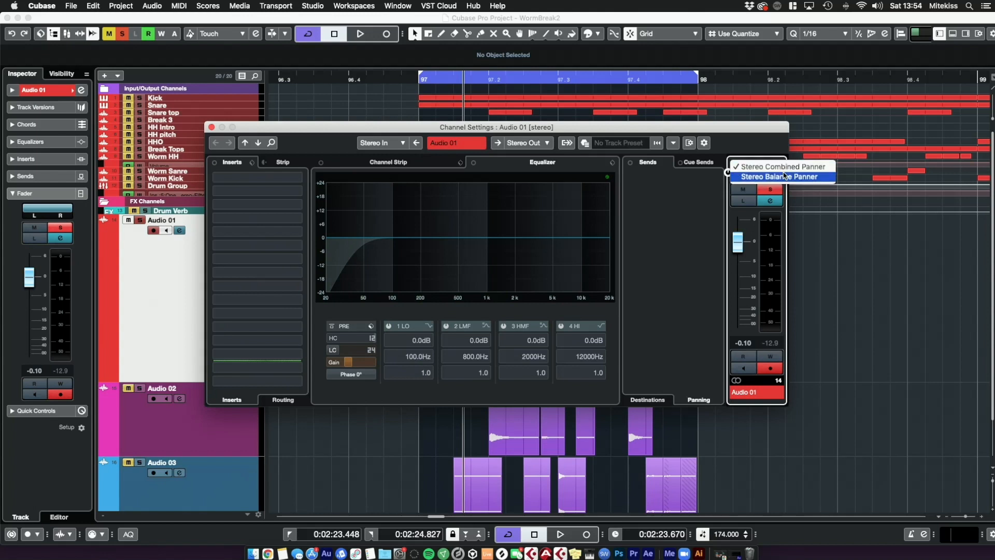
{"action": "left_click", "coordinate": [786, 177]}
{"action": "left_click", "coordinate": [785, 174]}
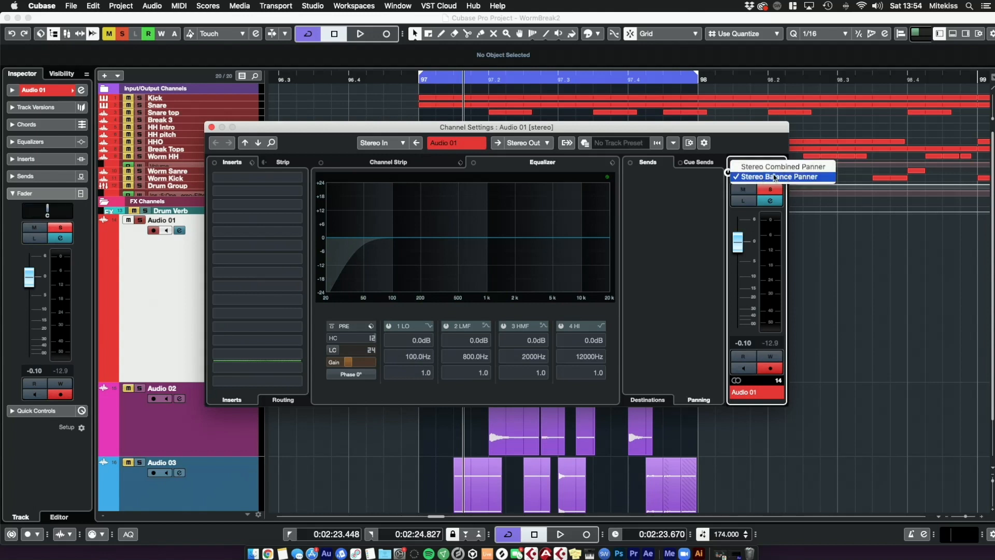
{"action": "left_click", "coordinate": [773, 177]}
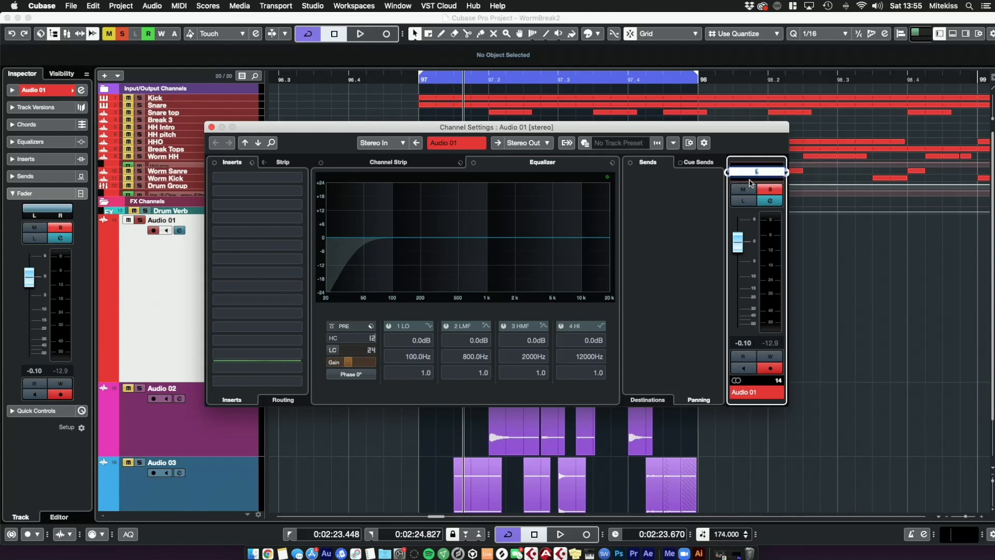
{"action": "key", "text": "Return"}
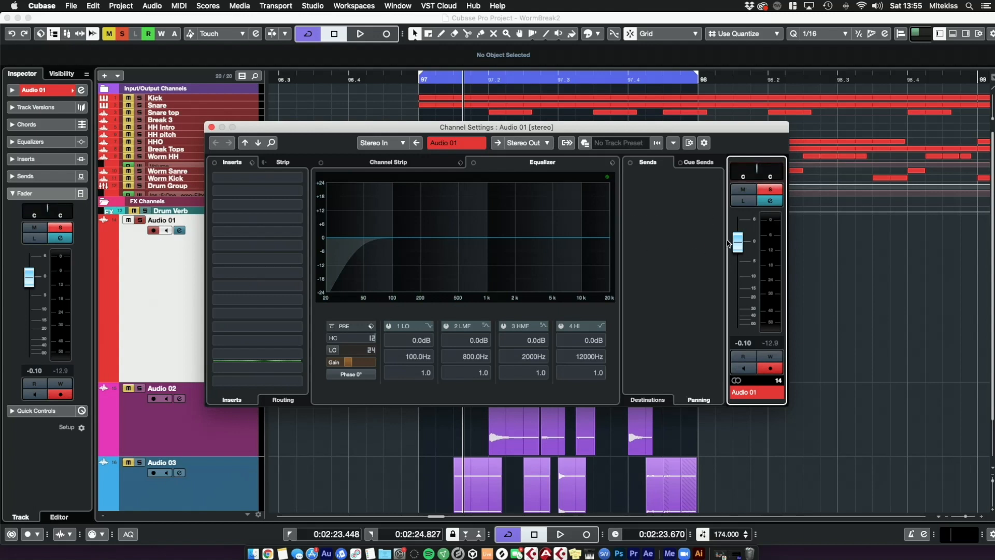
Step: Play the loop and adjust the pre gain of Audio 01
{"action": "key", "text": "space"}
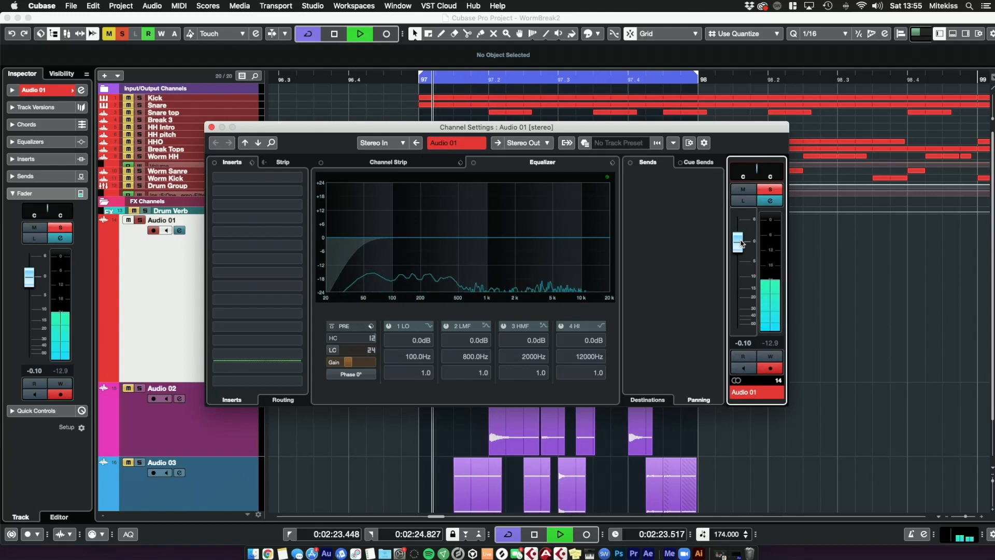
{"action": "key", "text": "space"}
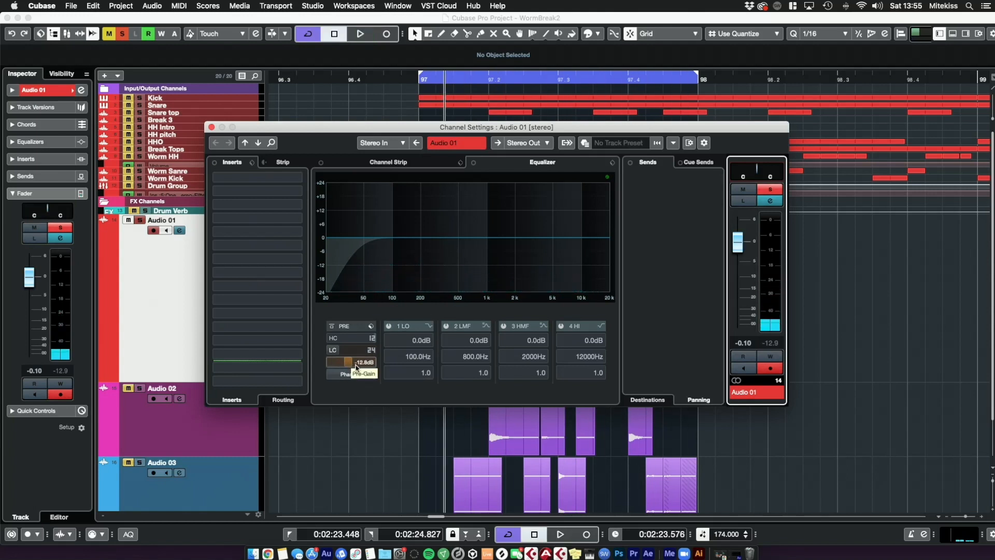
{"action": "left_click_drag", "start_coordinate": [351, 368], "coordinate": [362, 331]}
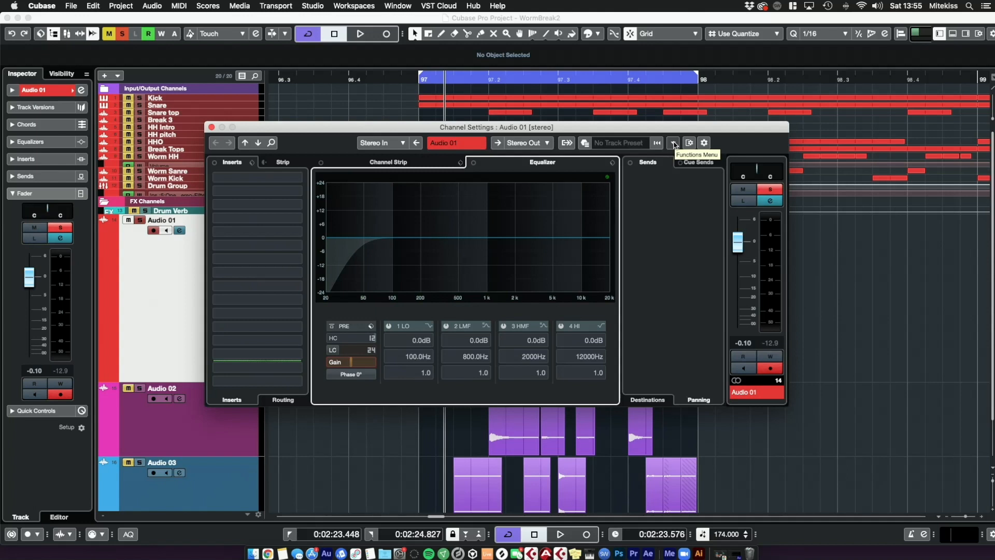
Step: Open the MixConsole and show the Pre (Filters/Gain/Phase) rack
{"action": "key", "text": "F3"}
{"action": "left_click_drag", "start_coordinate": [933, 21], "coordinate": [513, 32]}
{"action": "left_click", "coordinate": [787, 47]}
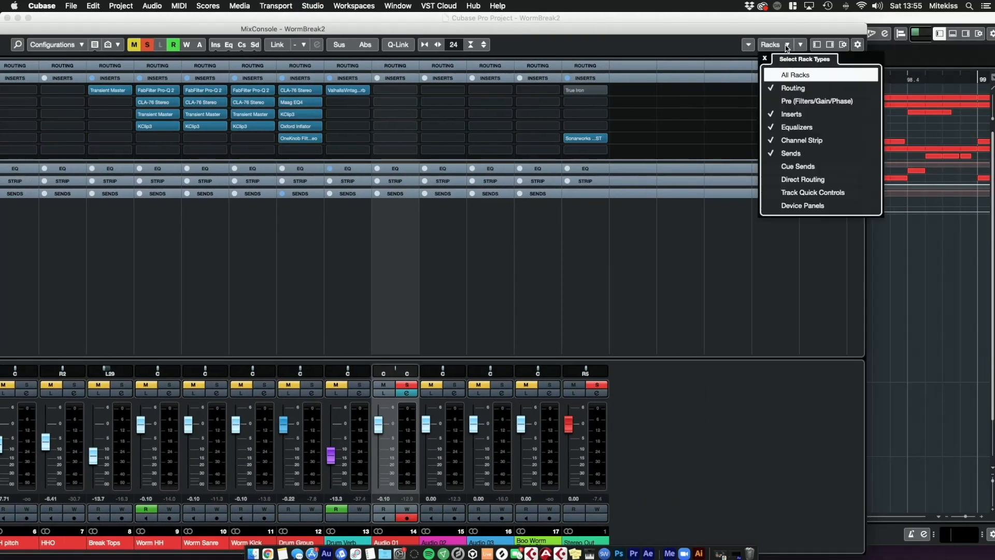
{"action": "left_click", "coordinate": [770, 101]}
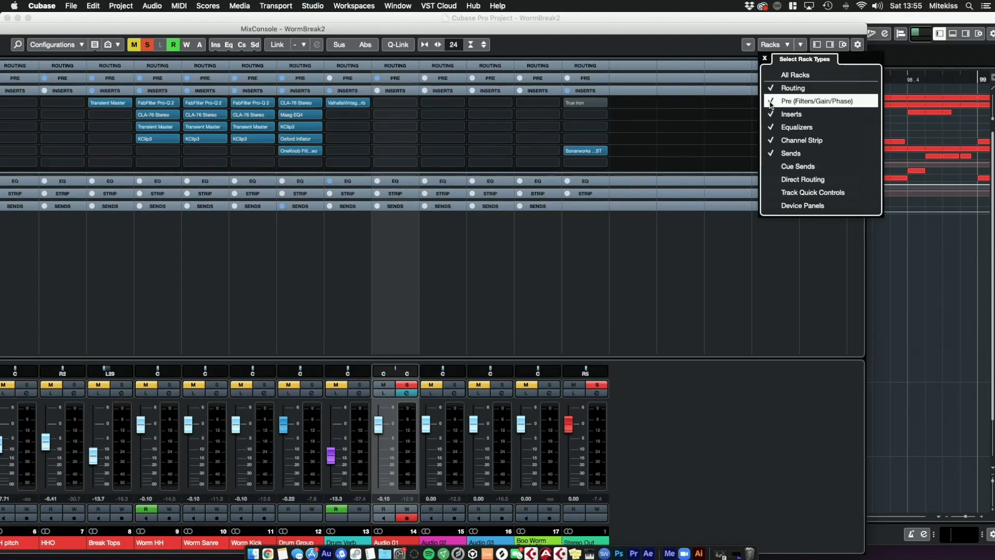
Step: Expand the MixConsole's Pre rack to review every channel's high-cut and low-cut settings, and close the MixConsole
{"action": "key", "text": "Escape"}
{"action": "left_click", "coordinate": [778, 47]}
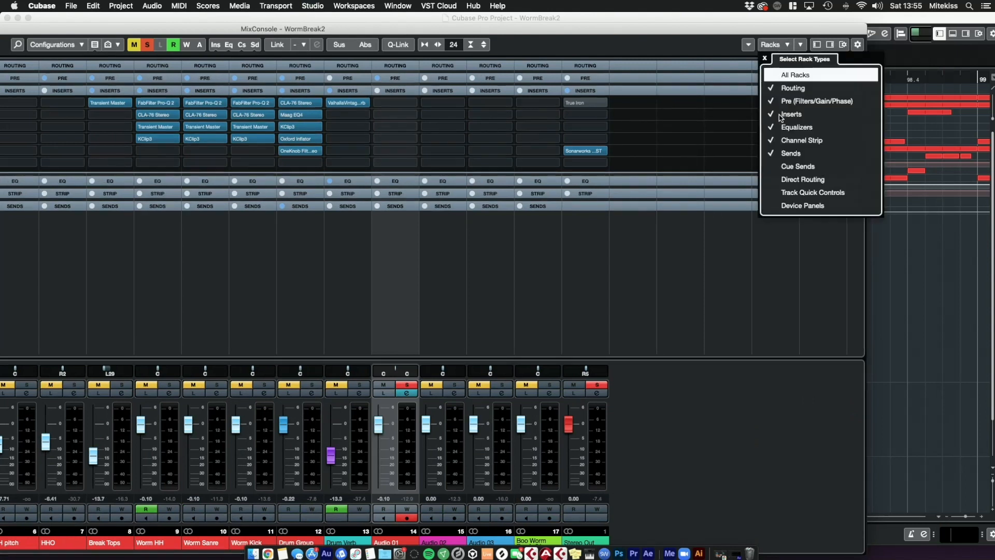
{"action": "left_click", "coordinate": [588, 67]}
{"action": "left_click", "coordinate": [586, 78]}
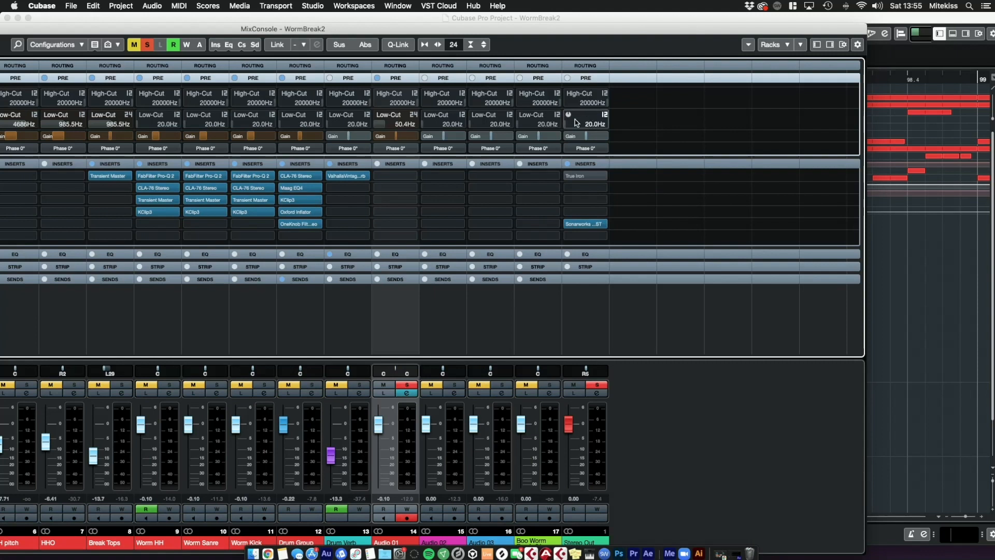
{"action": "left_click_drag", "start_coordinate": [343, 30], "coordinate": [348, 29]}
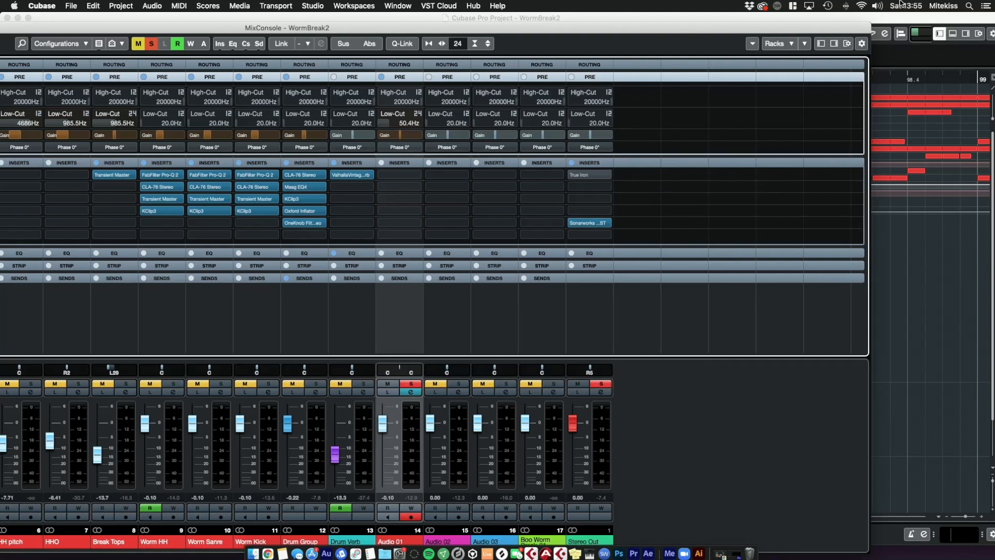
{"action": "left_click_drag", "start_coordinate": [871, 24], "coordinate": [394, 130]}
{"action": "left_click_drag", "start_coordinate": [247, 136], "coordinate": [676, 97]}
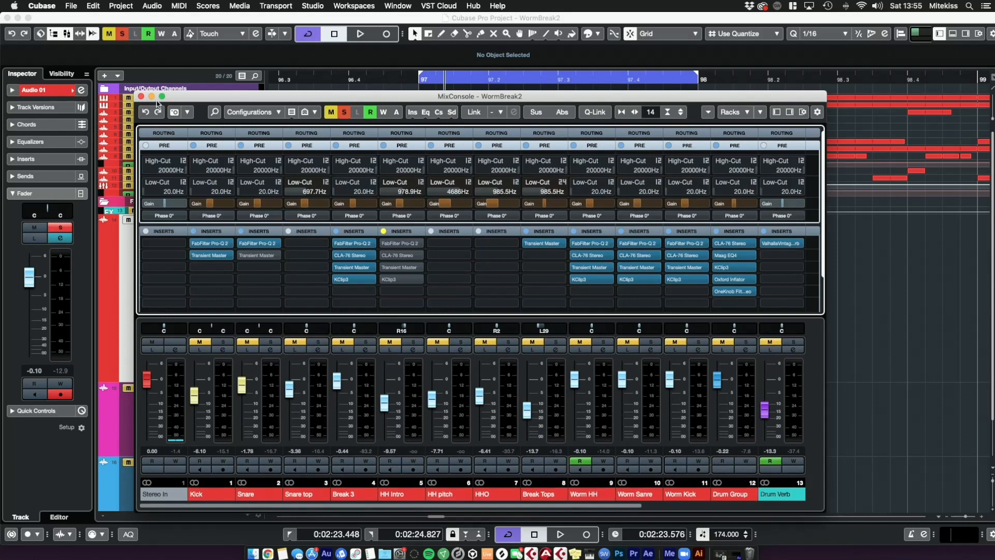
{"action": "left_click", "coordinate": [141, 97]}
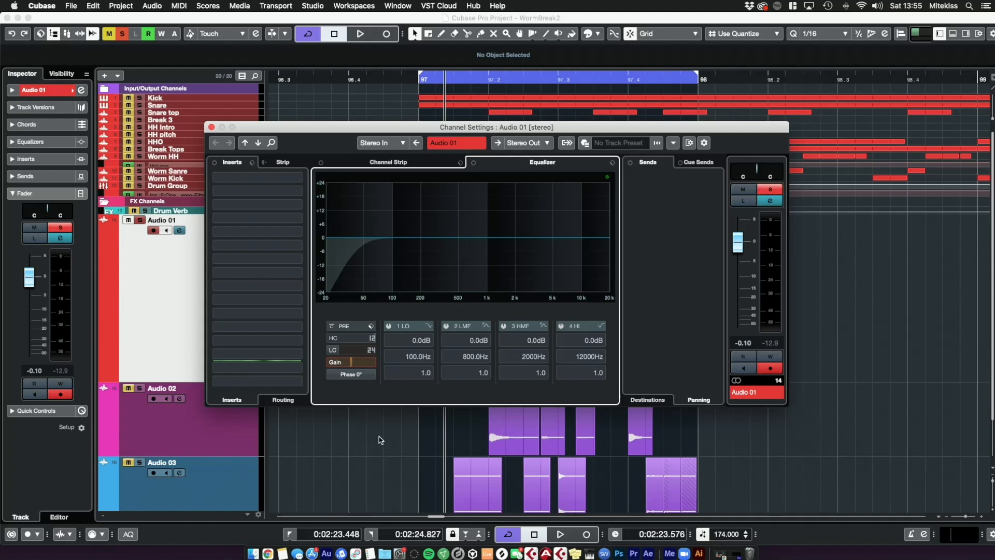
Step: Play the loop briefly and close Audio 01's channel settings
{"action": "key", "text": "space"}
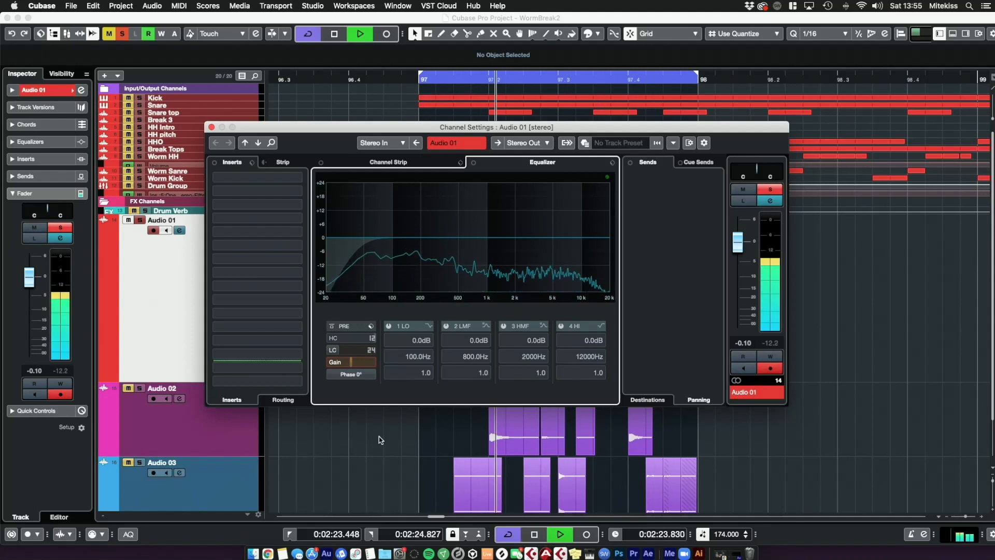
{"action": "key", "text": "space"}
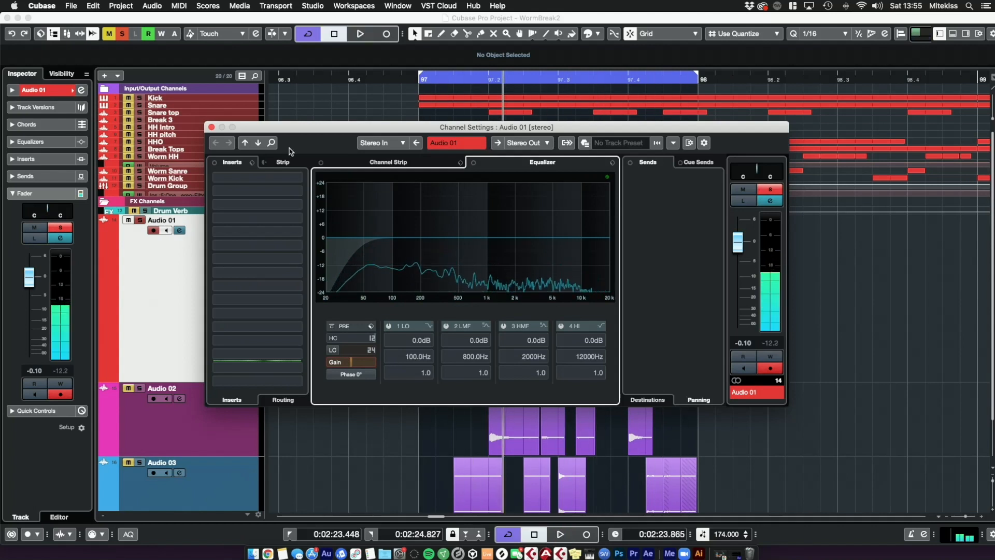
{"action": "left_click", "coordinate": [211, 127]}
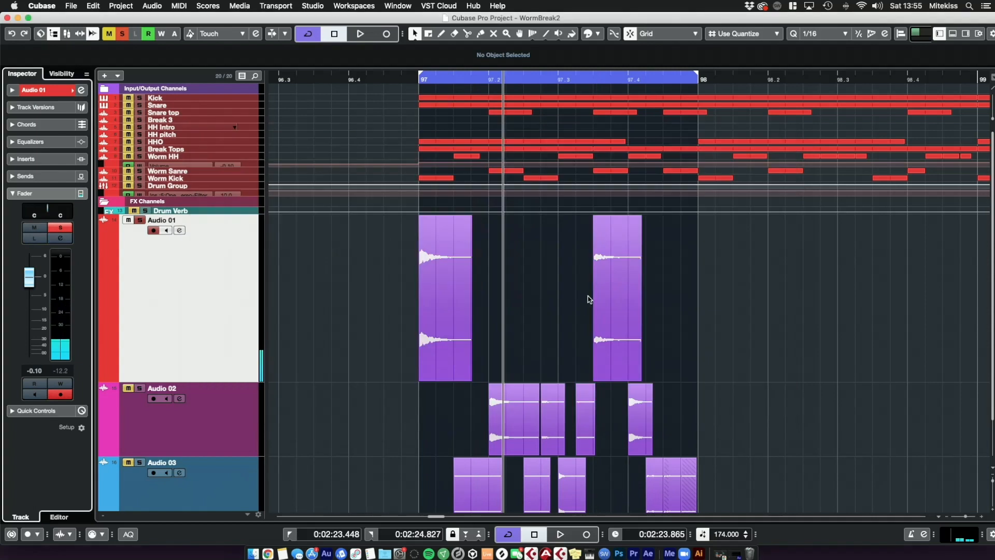
Step: Raise the volume of the second event on Audio 01 to about 6.46 dB while auditioning the loop
{"action": "left_click", "coordinate": [617, 282]}
{"action": "left_click_drag", "start_coordinate": [617, 217], "coordinate": [617, 103]}
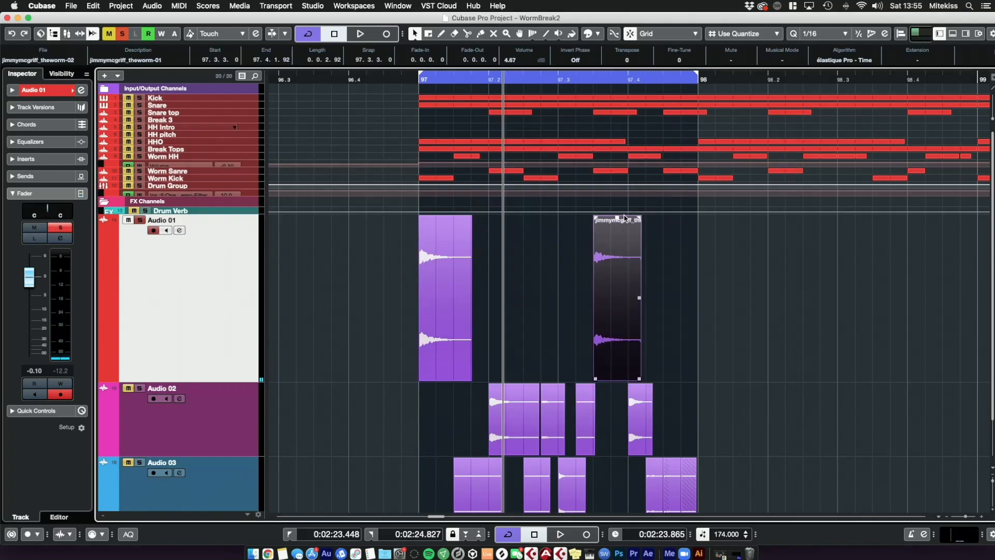
{"action": "left_click_drag", "start_coordinate": [617, 217], "coordinate": [610, 84]}
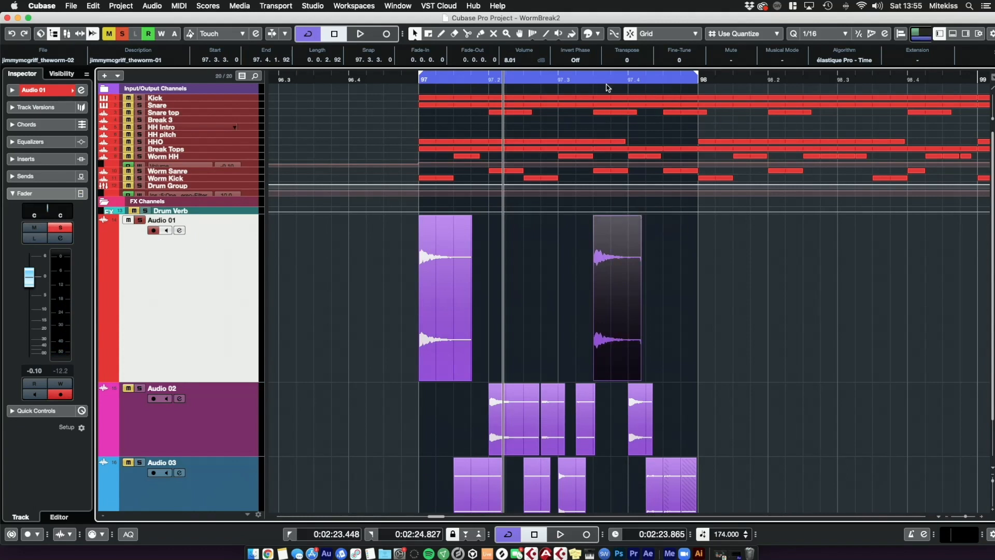
{"action": "key", "text": "space"}
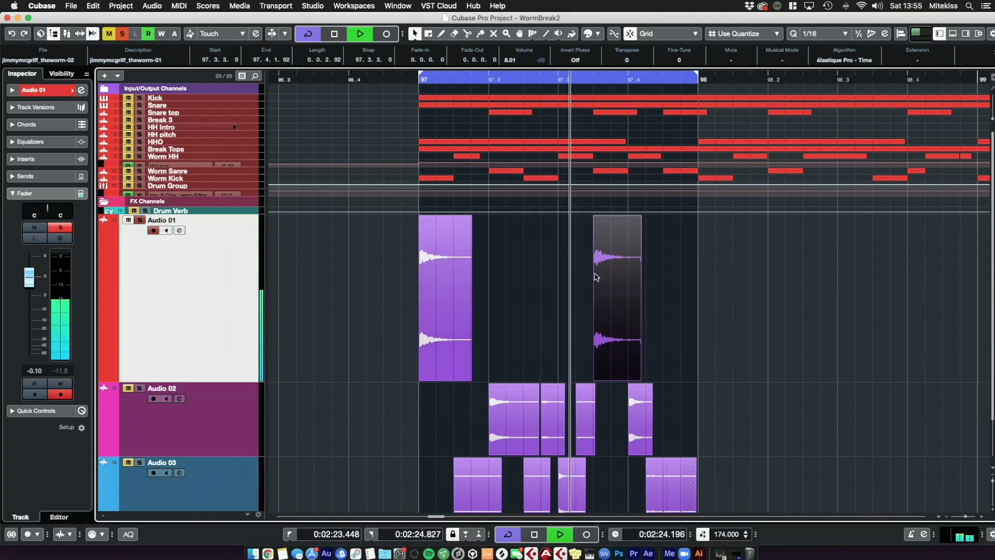
{"action": "left_click_drag", "start_coordinate": [617, 218], "coordinate": [619, 280]}
{"action": "key", "text": "space"}
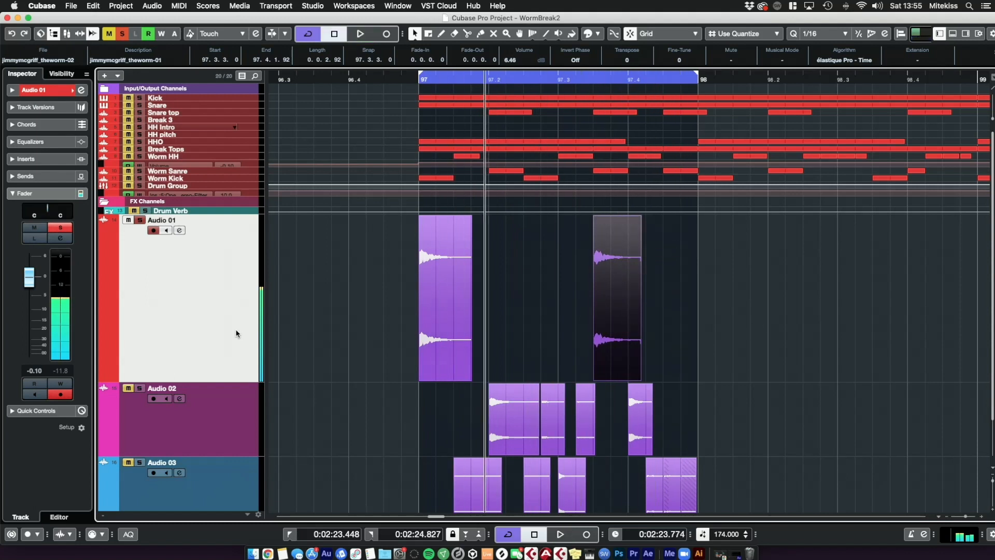
Step: Insert FabFilter Pro-Q 2 in the first insert slot of Audio 01
{"action": "left_click", "coordinate": [57, 159]}
{"action": "left_click", "coordinate": [46, 180]}
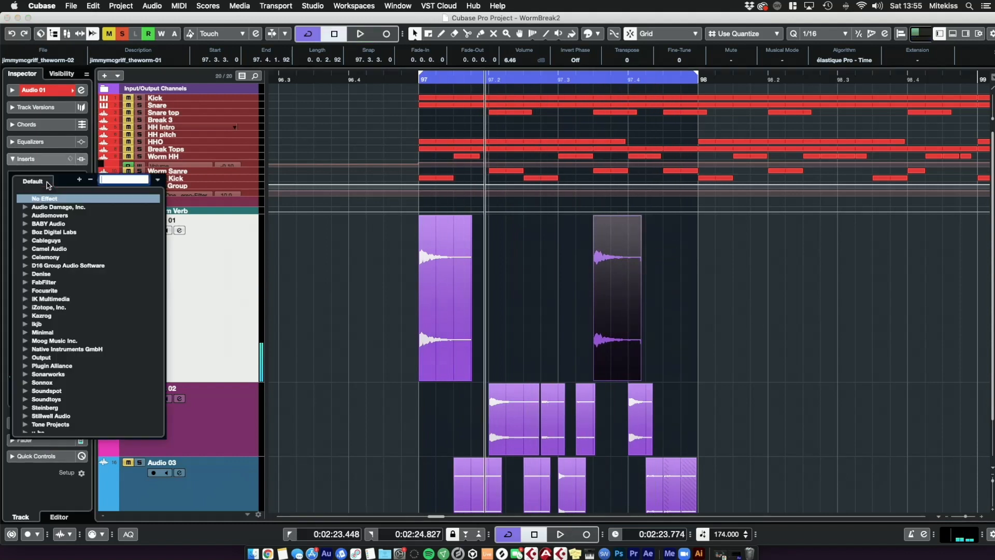
{"action": "type", "text": "eq"}
{"action": "left_click", "coordinate": [83, 240]}
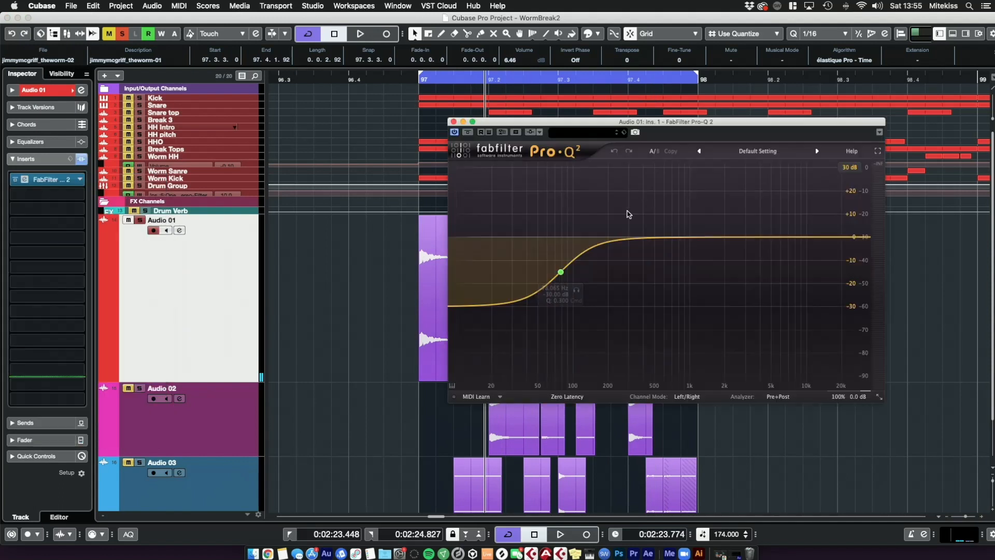
{"action": "left_click_drag", "start_coordinate": [647, 122], "coordinate": [315, 78]}
Step: Move the low shelf band down to about 24 Hz and add a bell boost around 100 Hz in Pro-Q 2
{"action": "left_click_drag", "start_coordinate": [232, 227], "coordinate": [168, 241]}
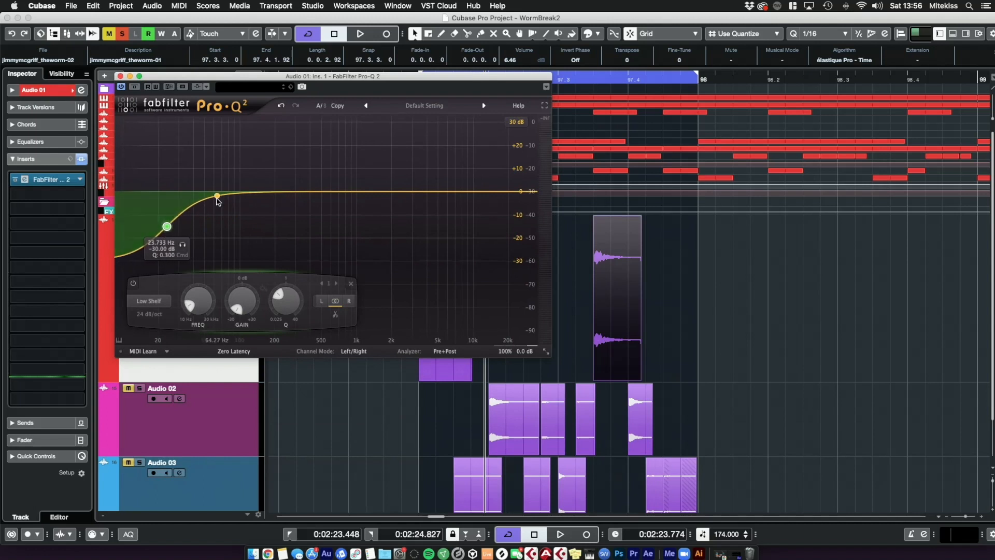
{"action": "mouse_move", "coordinate": [250, 188]}
{"action": "left_mouse_down"}
{"action": "mouse_move", "coordinate": [245, 168]}
{"action": "mouse_move", "coordinate": [249, 185]}
{"action": "left_mouse_up"}
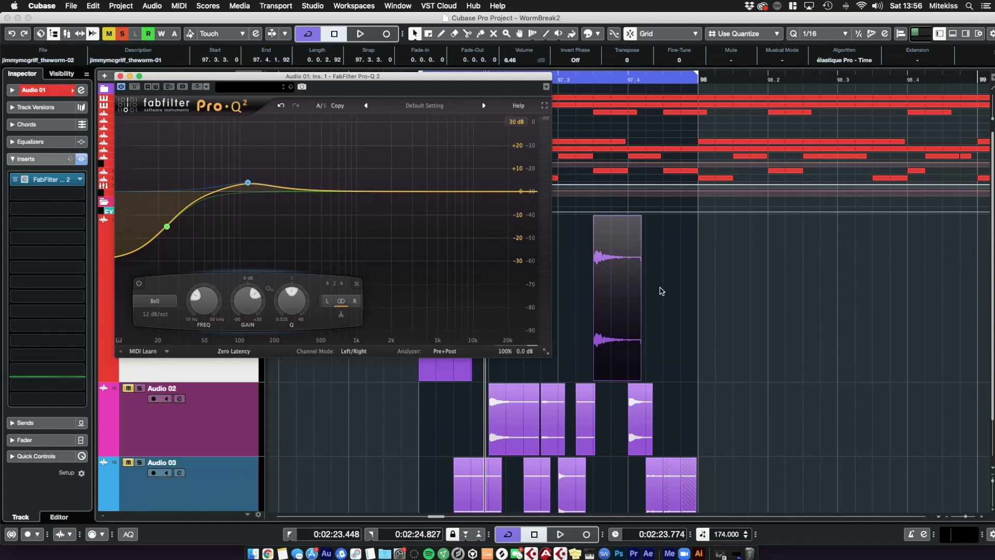
{"action": "key", "text": "space"}
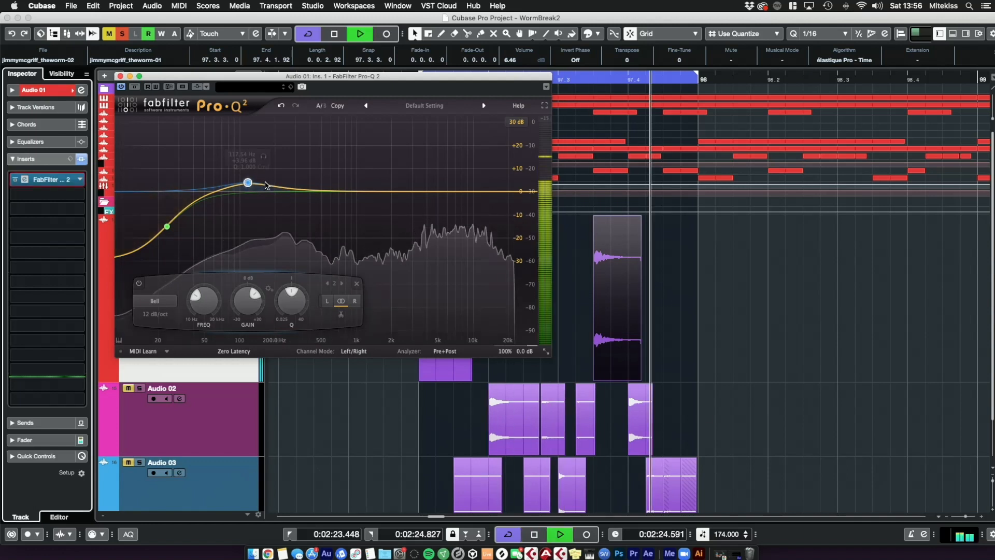
Step: Add a narrow cut band near 190 Hz and adjust its Q while listening
{"action": "left_click_drag", "start_coordinate": [244, 179], "coordinate": [273, 212]}
{"action": "left_click_drag", "start_coordinate": [318, 300], "coordinate": [317, 289]}
{"action": "key", "text": "space"}
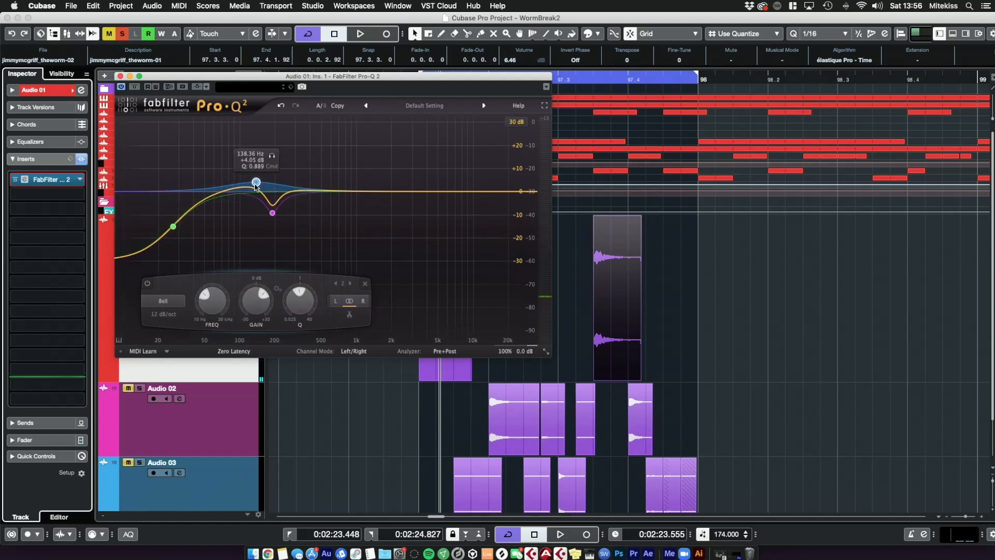
Step: Retune the cut band and move the bell boost to about 154 Hz at +3.6 dB, and close Pro-Q 2
{"action": "key", "text": "space"}
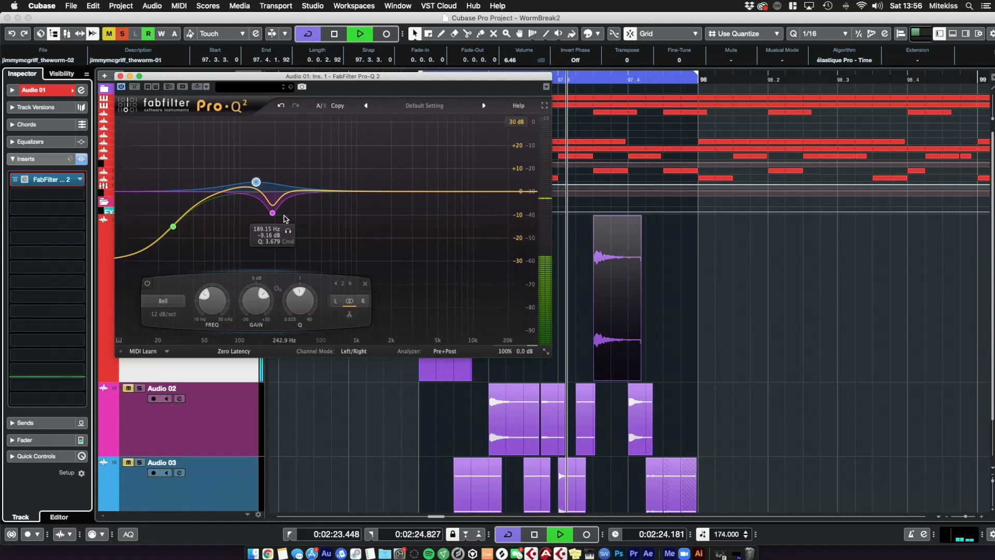
{"action": "left_click_drag", "start_coordinate": [273, 216], "coordinate": [286, 212]}
{"action": "mouse_move", "coordinate": [256, 182]}
{"action": "left_mouse_down"}
{"action": "mouse_move", "coordinate": [274, 171]}
{"action": "mouse_move", "coordinate": [277, 178]}
{"action": "mouse_move", "coordinate": [262, 184]}
{"action": "left_mouse_up"}
{"action": "key", "text": "space"}
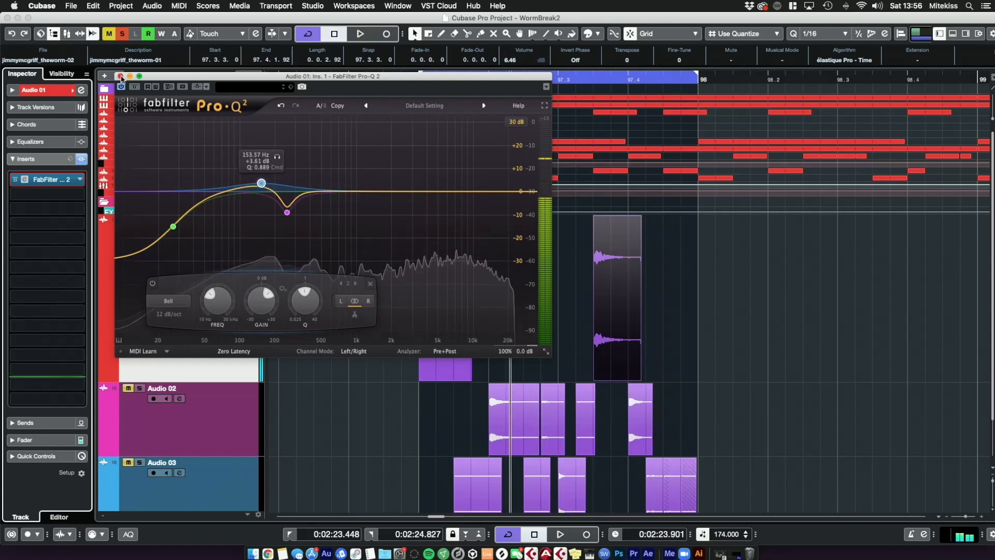
{"action": "left_click", "coordinate": [120, 76]}
Step: Insert Transient Master in Audio 01's second insert slot
{"action": "left_click", "coordinate": [378, 289]}
{"action": "left_click", "coordinate": [49, 201]}
{"action": "type", "text": "trab"}
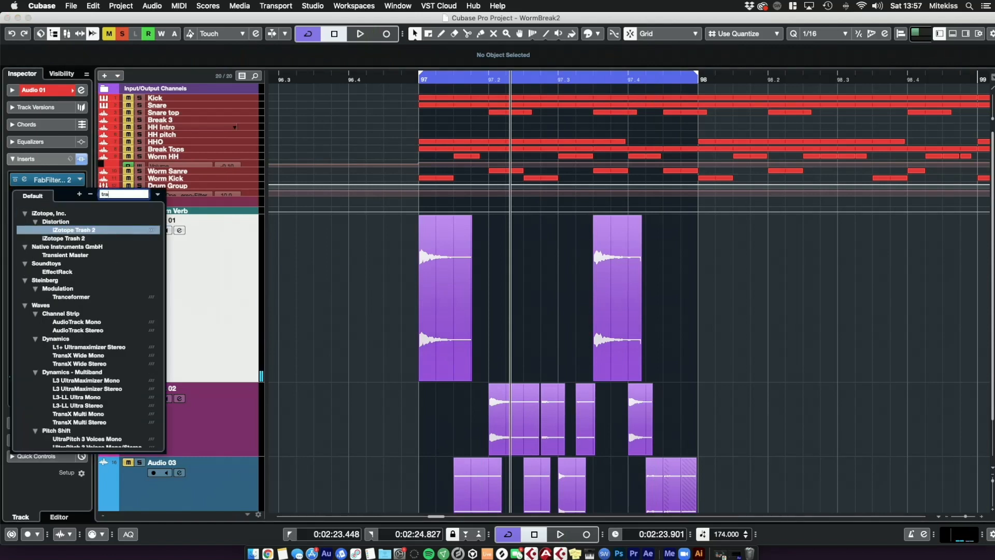
{"action": "key", "text": "BackSpace"}
{"action": "left_click", "coordinate": [73, 255]}
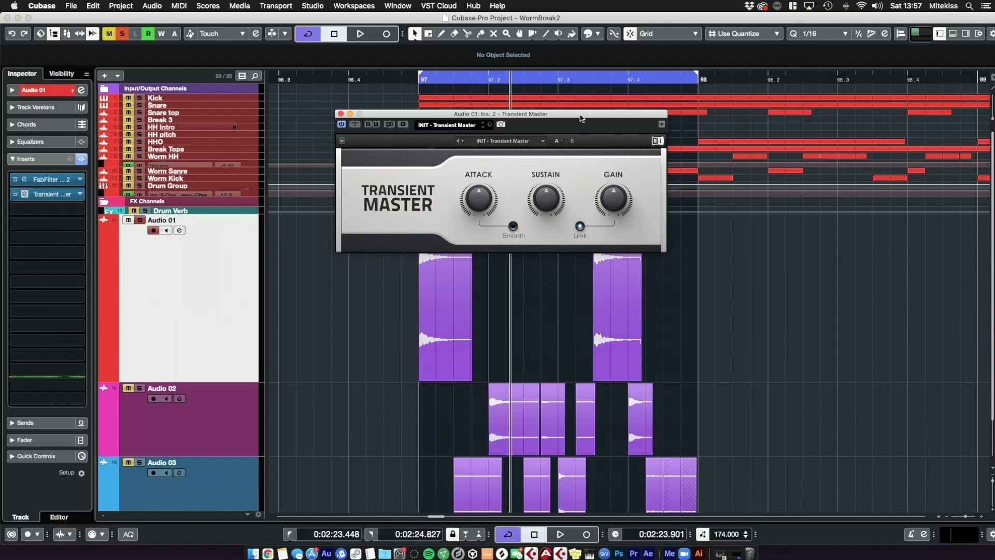
{"action": "left_click_drag", "start_coordinate": [581, 118], "coordinate": [521, 76]}
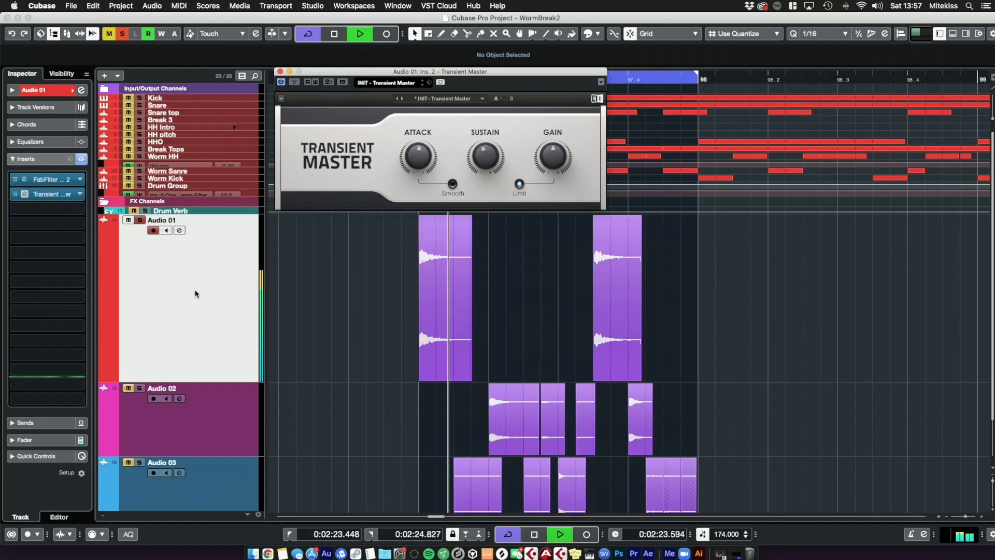
Step: Insert CLA-76 Stereo in the third insert slot and close the Transient Master window
{"action": "key", "text": "space"}
{"action": "left_click", "coordinate": [47, 208]}
{"action": "type", "text": "cla"}
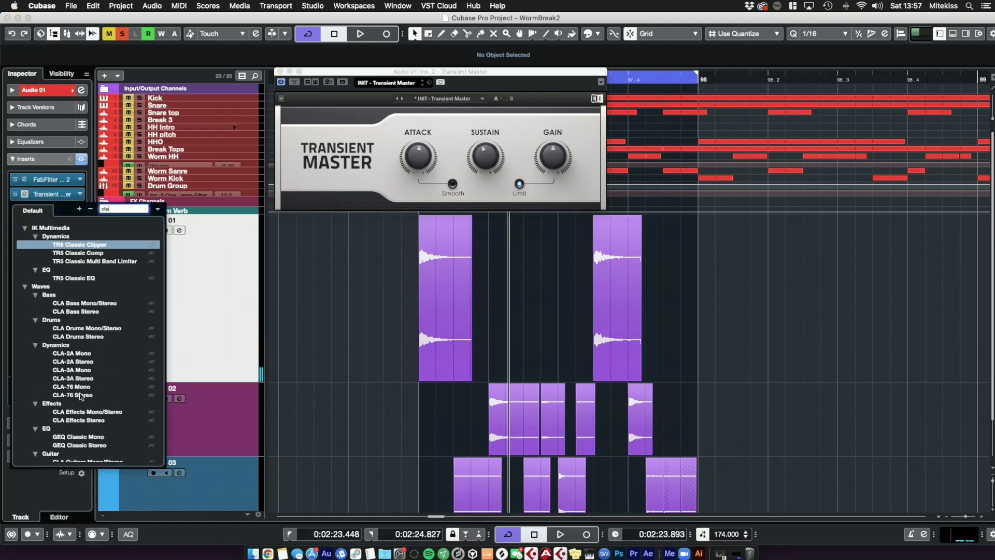
{"action": "left_click", "coordinate": [80, 395]}
{"action": "left_click_drag", "start_coordinate": [771, 385], "coordinate": [404, 198]}
{"action": "left_click", "coordinate": [280, 71]}
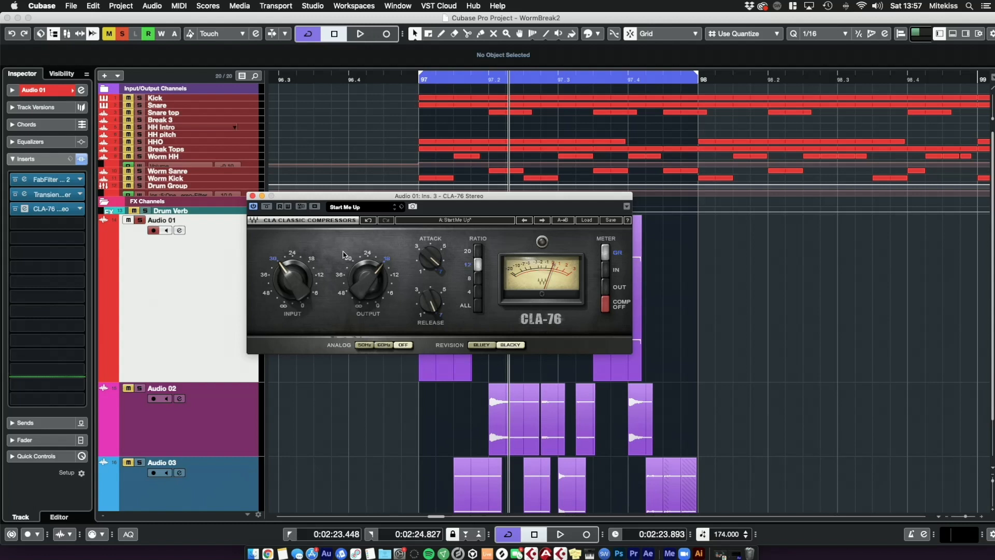
Step: Raise the CLA-76 input slightly while playing the loop and close the compressor
{"action": "key", "text": "space"}
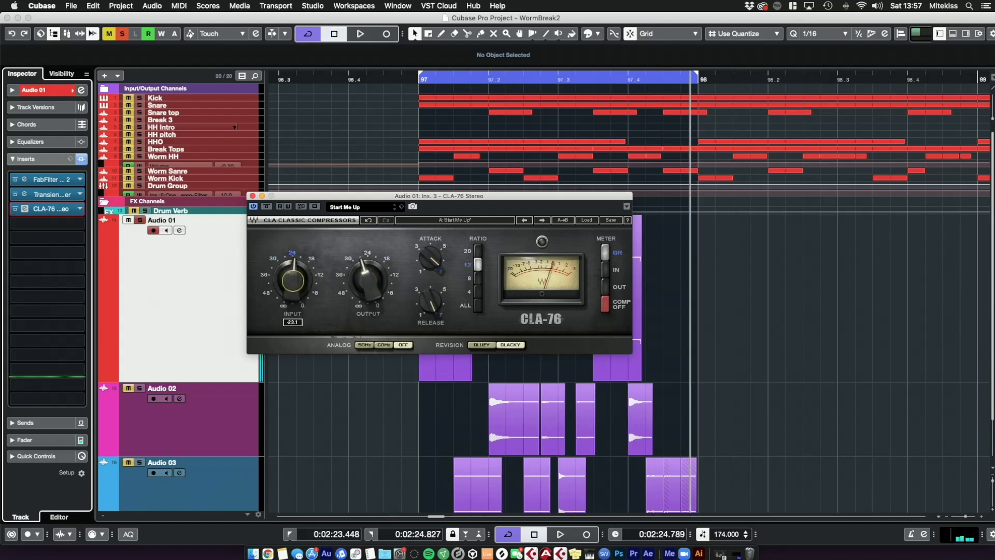
{"action": "key", "text": "space"}
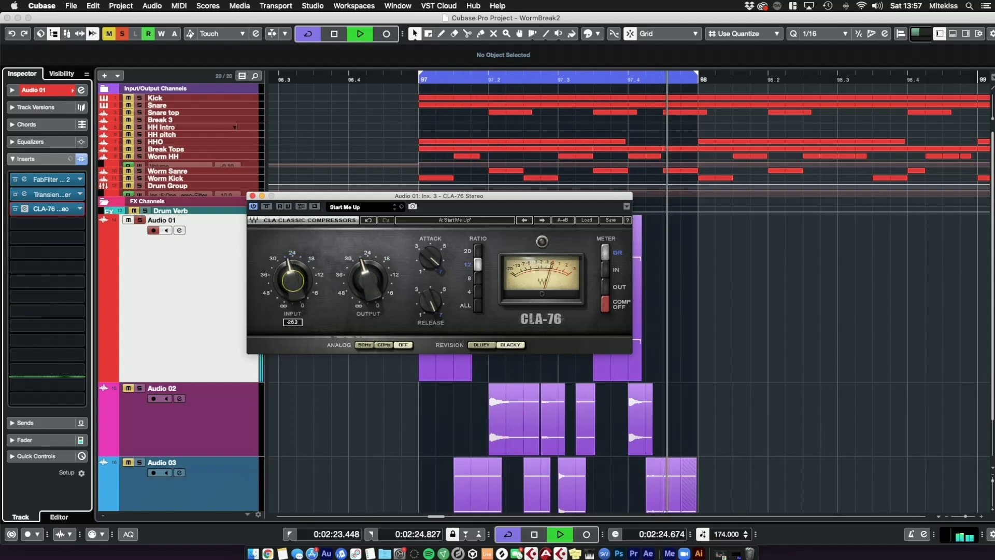
{"action": "left_click_drag", "start_coordinate": [293, 280], "coordinate": [293, 276]}
{"action": "key", "text": "Tab"}
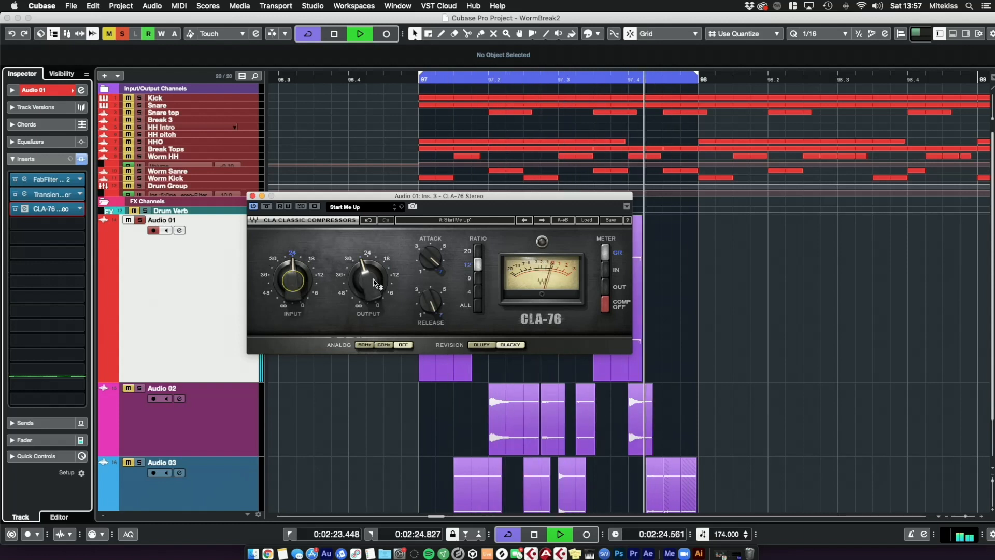
{"action": "left_click", "coordinate": [253, 196]}
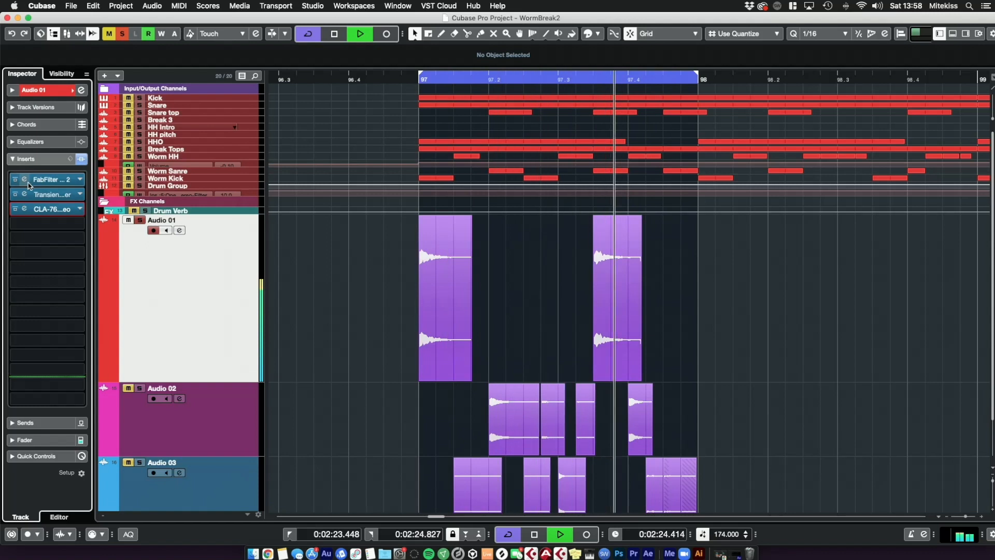
Step: Reopen Pro-Q 2 and refine the cut and bell bands' frequency and gain while playing, closing it afterwards
{"action": "left_click", "coordinate": [38, 182]}
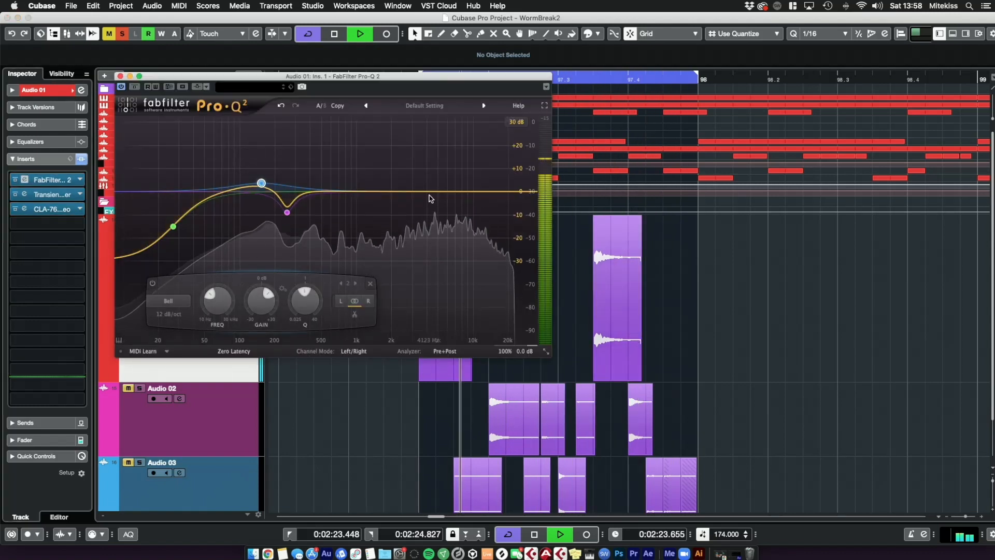
{"action": "mouse_move", "coordinate": [420, 199]}
{"action": "left_mouse_down"}
{"action": "mouse_move", "coordinate": [413, 216]}
{"action": "mouse_move", "coordinate": [425, 208]}
{"action": "left_mouse_up"}
{"action": "left_click_drag", "start_coordinate": [453, 318], "coordinate": [444, 285]}
{"action": "left_click_drag", "start_coordinate": [426, 207], "coordinate": [443, 202]}
{"action": "mouse_move", "coordinate": [452, 296]}
{"action": "left_mouse_down"}
{"action": "mouse_move", "coordinate": [449, 308]}
{"action": "mouse_move", "coordinate": [448, 292]}
{"action": "left_mouse_up"}
{"action": "left_click_drag", "start_coordinate": [444, 203], "coordinate": [436, 199]}
{"action": "key", "text": "space"}
{"action": "left_click", "coordinate": [120, 77]}
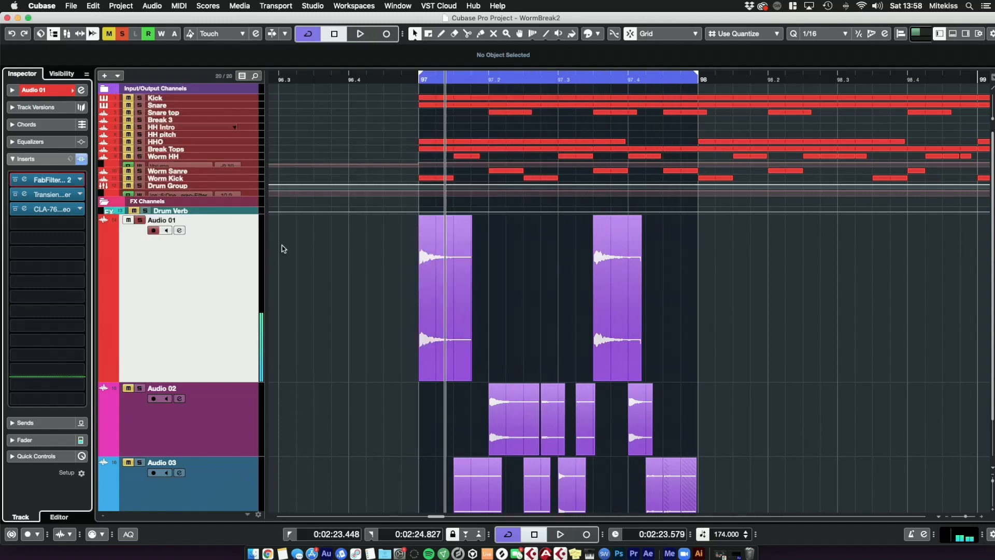
Step: Rename the Audio 01 track to Kick
{"action": "left_click_drag", "start_coordinate": [223, 381], "coordinate": [211, 286]}
{"action": "double_click", "coordinate": [191, 218]}
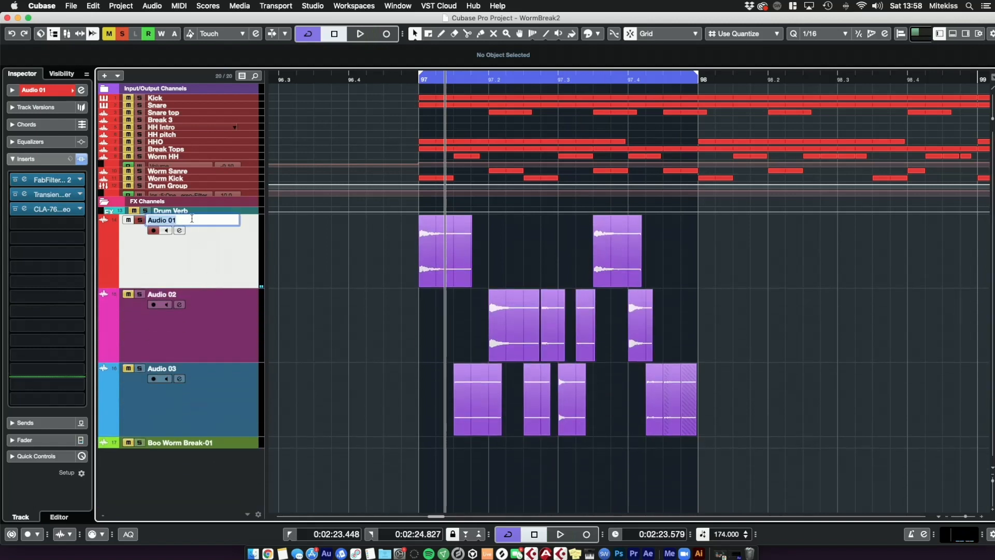
{"action": "type", "text": "Kick"}
{"action": "key", "text": "Return"}
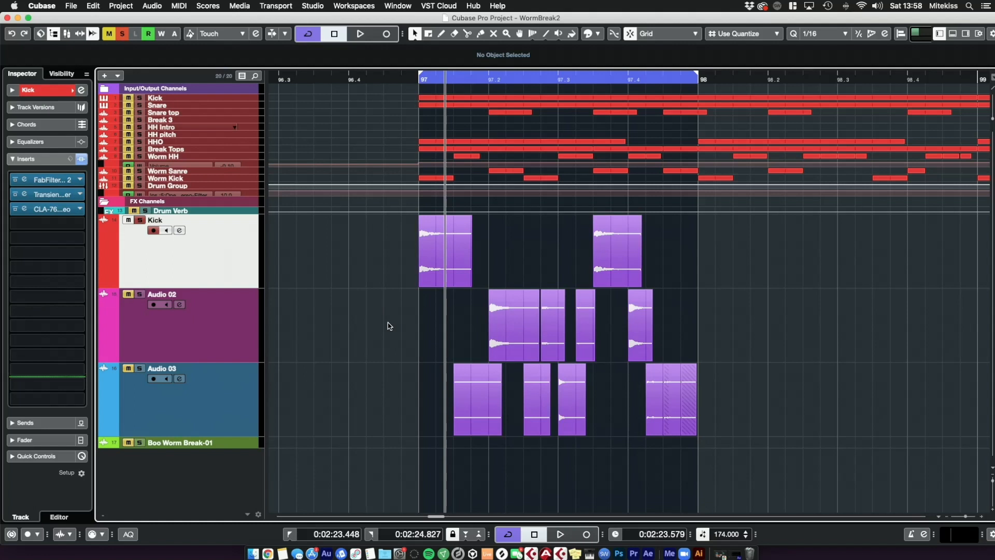
Step: Select the Audio 02 track and mute the Kick track
{"action": "left_click", "coordinate": [201, 336]}
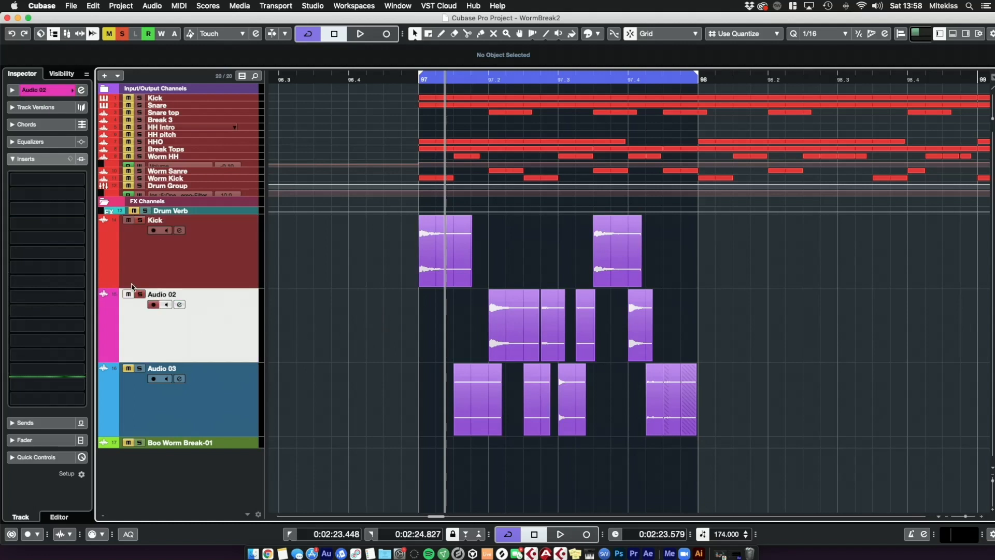
{"action": "left_click", "coordinate": [128, 227]}
{"action": "left_click", "coordinate": [162, 349]}
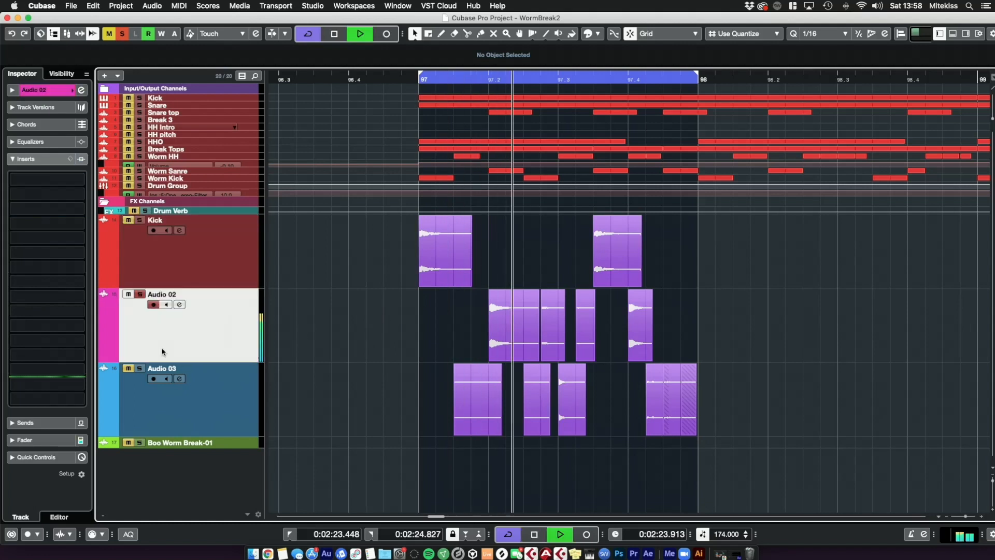
Step: Open the Audio 02 channel settings and switch on the channel EQ's low cut filter
{"action": "left_click", "coordinate": [81, 90]}
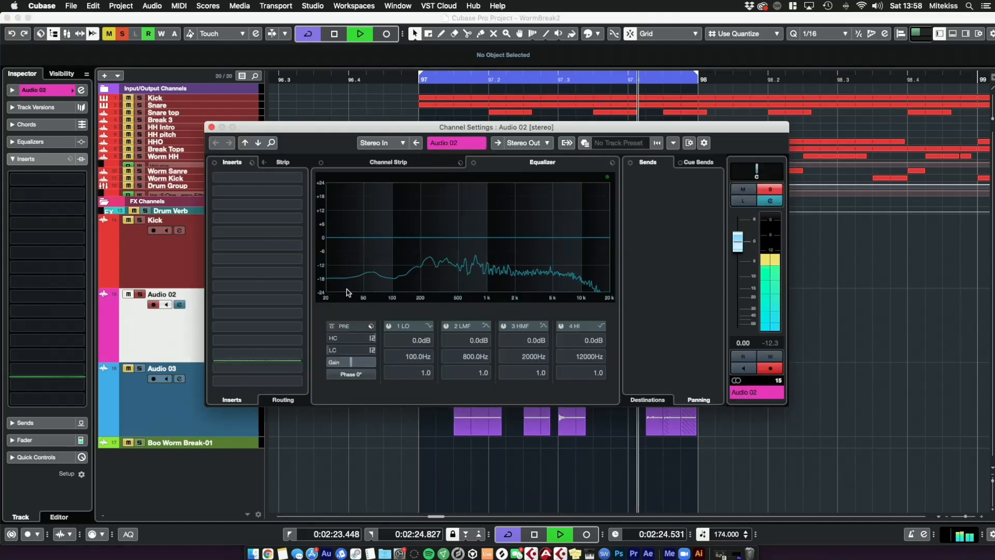
{"action": "left_click_drag", "start_coordinate": [339, 357], "coordinate": [392, 264]}
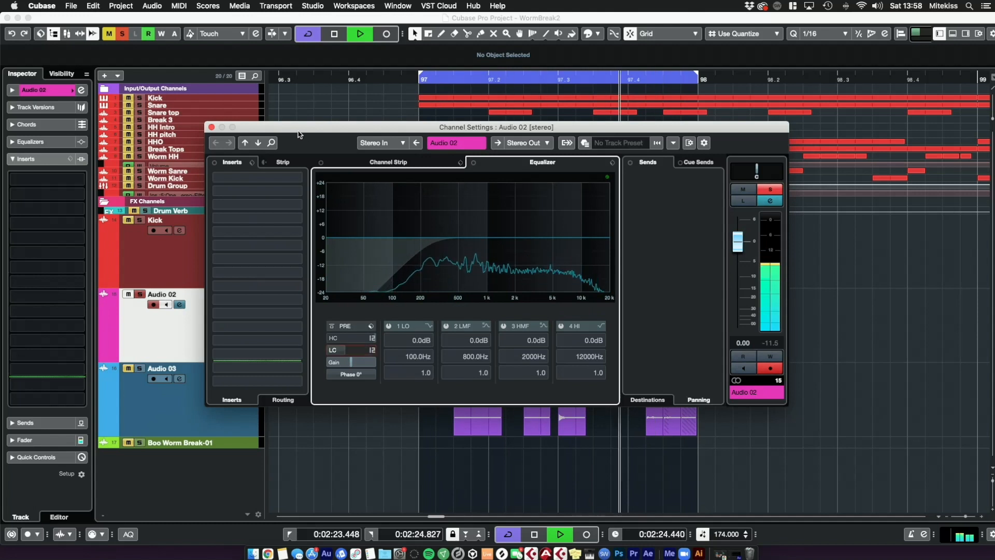
Step: Insert FabFilter Pro-Q 2 on the Audio 02 channel and move its window into view
{"action": "left_click", "coordinate": [257, 178]}
{"action": "type", "text": "eq"}
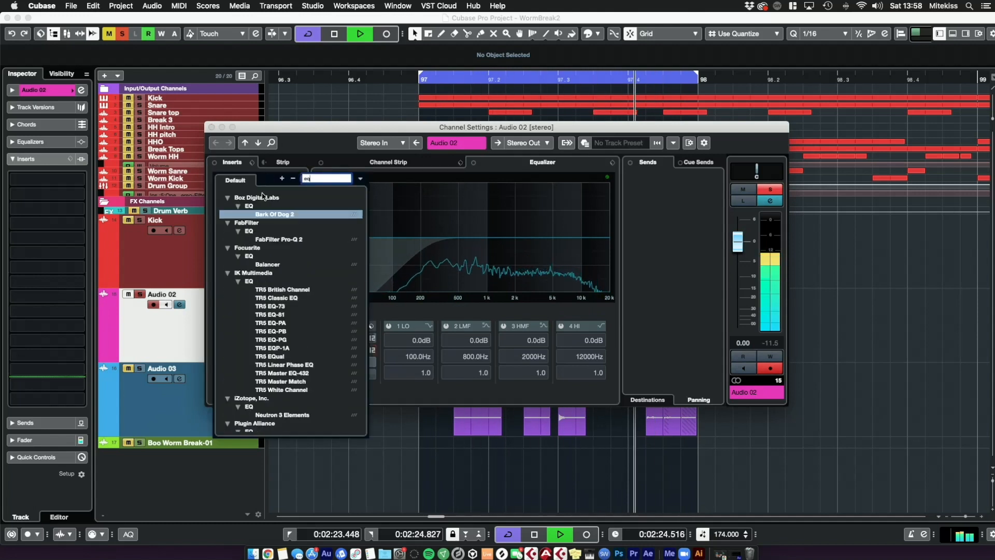
{"action": "left_click", "coordinate": [278, 239]}
{"action": "left_click_drag", "start_coordinate": [730, 367], "coordinate": [514, 151]}
Step: Shape Pro-Q 2 with a low cut and a narrow bell cut near 380 Hz at about -4.5 dB while playing, then close both windows
{"action": "left_click_drag", "start_coordinate": [370, 299], "coordinate": [407, 299]}
{"action": "left_click_drag", "start_coordinate": [447, 374], "coordinate": [443, 350]}
{"action": "left_click_drag", "start_coordinate": [441, 265], "coordinate": [449, 278]}
{"action": "scroll", "coordinate": [467, 301], "scroll_direction": "up", "scroll_amount": 5}
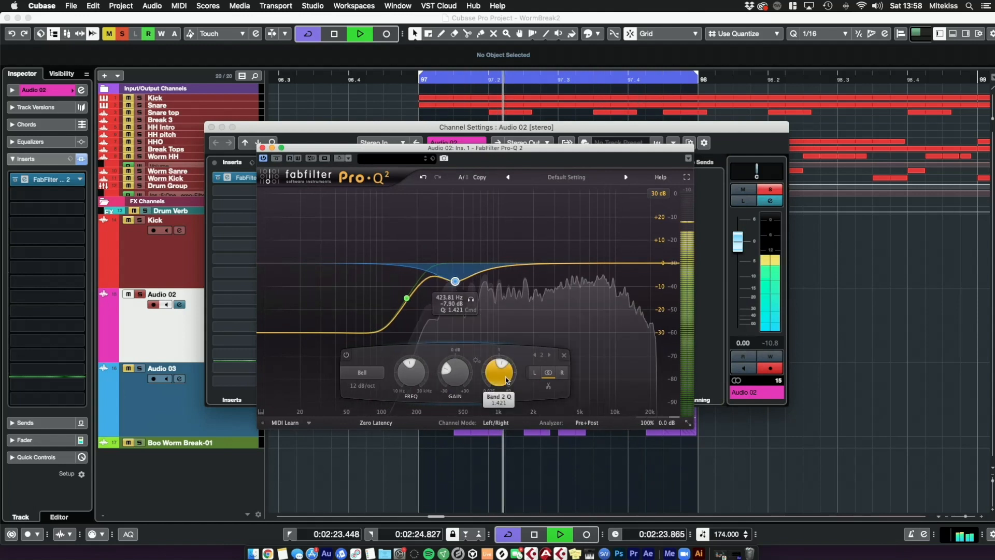
{"action": "mouse_move", "coordinate": [455, 281]}
{"action": "left_mouse_down"}
{"action": "mouse_move", "coordinate": [455, 267]}
{"action": "mouse_move", "coordinate": [451, 277]}
{"action": "left_mouse_up"}
{"action": "key", "text": "space"}
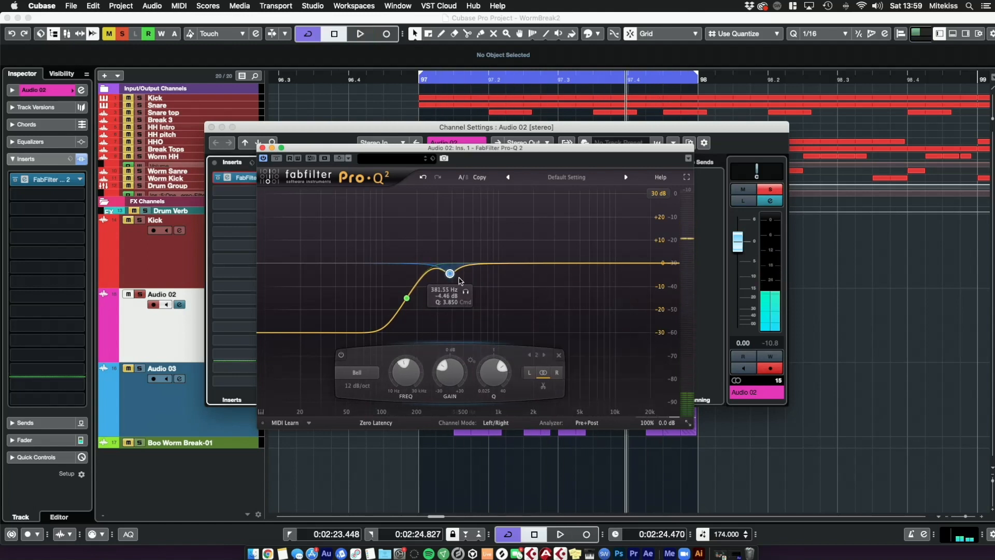
{"action": "key", "text": "space"}
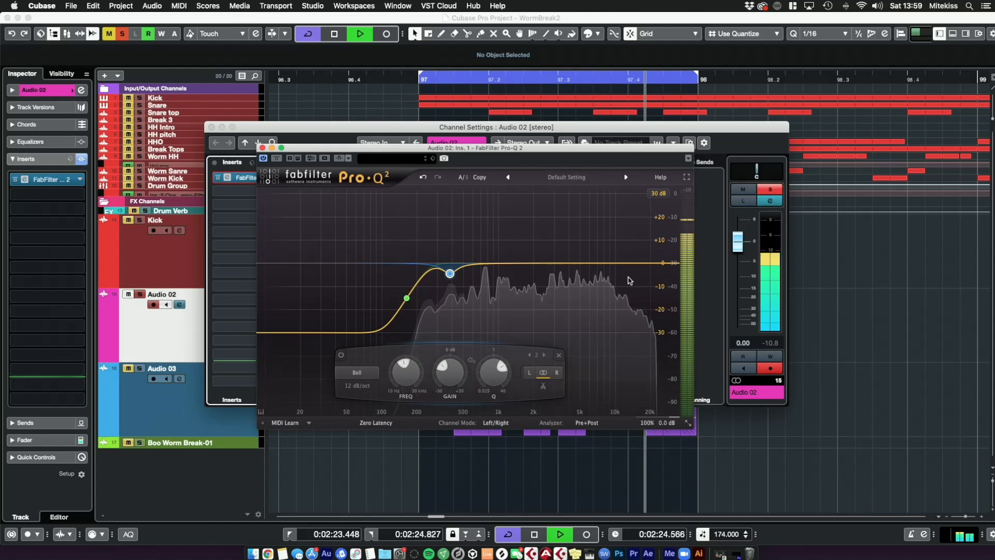
{"action": "key", "text": "space"}
{"action": "left_click", "coordinate": [262, 147]}
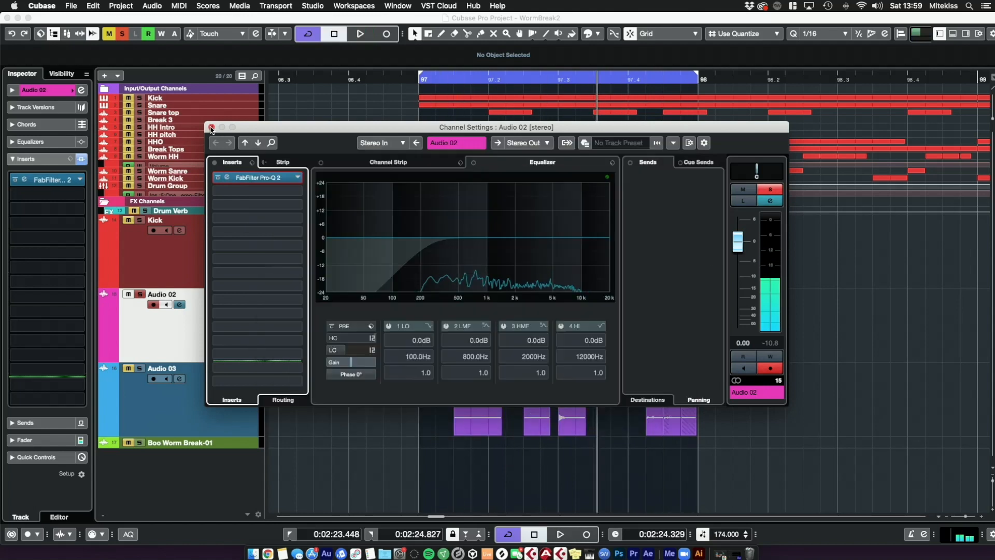
{"action": "left_click", "coordinate": [211, 128]}
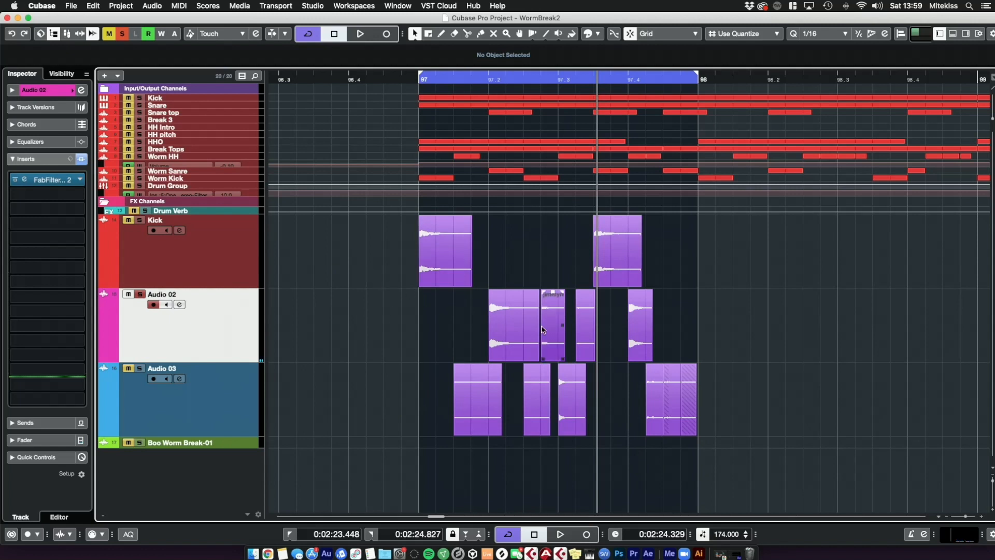
Step: Select all Audio 02 slices and set their fade-in to 0.0.0.1
{"action": "double_click", "coordinate": [529, 83]}
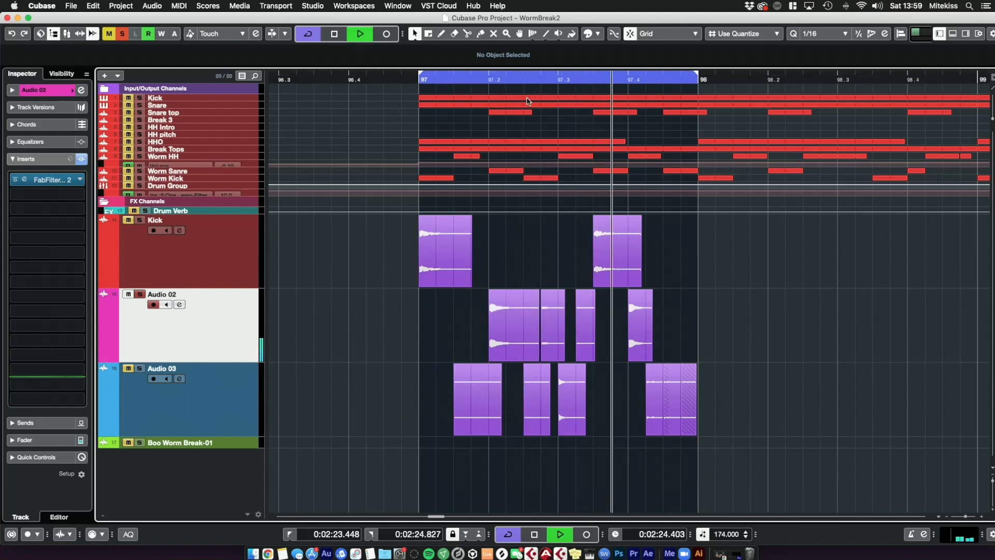
{"action": "left_click_drag", "start_coordinate": [708, 296], "coordinate": [367, 330]}
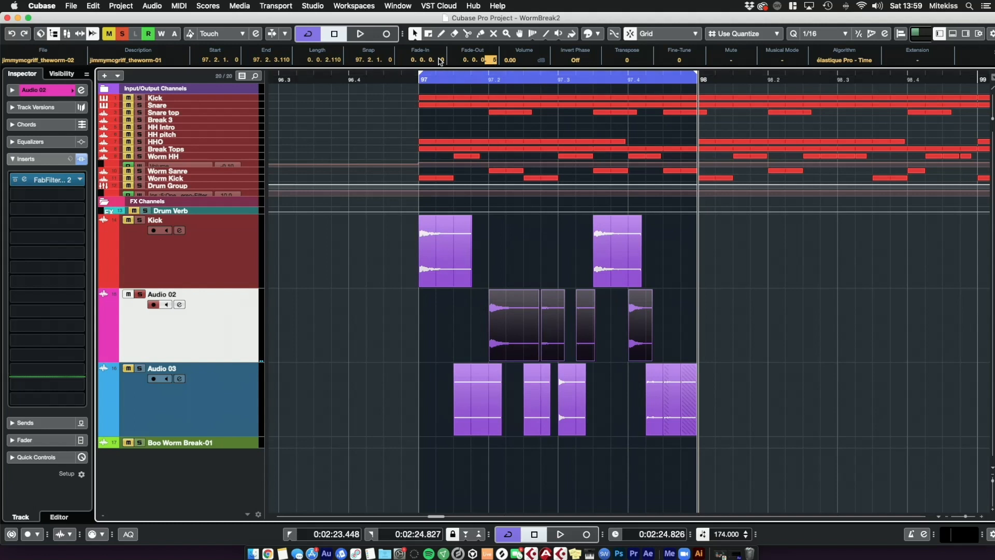
{"action": "left_click_drag", "start_coordinate": [525, 76], "coordinate": [491, 125]}
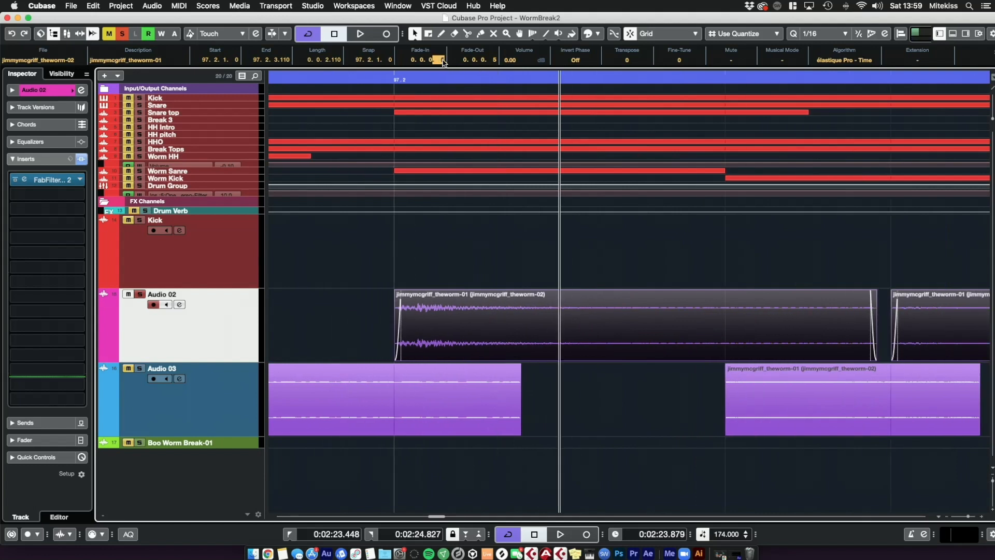
{"action": "type", "text": "1"}
{"action": "key", "text": "Return"}
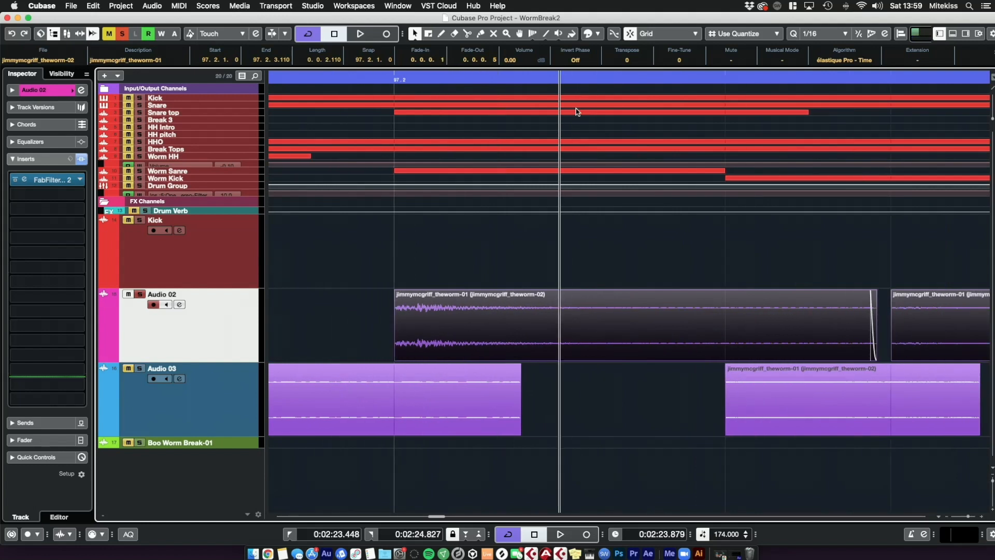
Step: Play the loop to audition the Audio 02 slices
{"action": "key", "text": "space"}
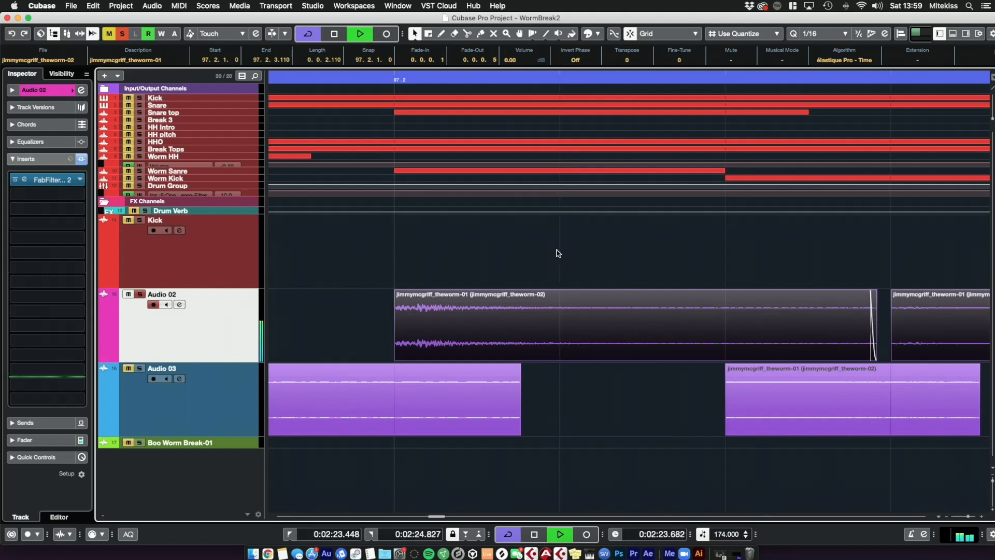
{"action": "key", "text": "space"}
{"action": "left_click_drag", "start_coordinate": [968, 517], "coordinate": [967, 517]}
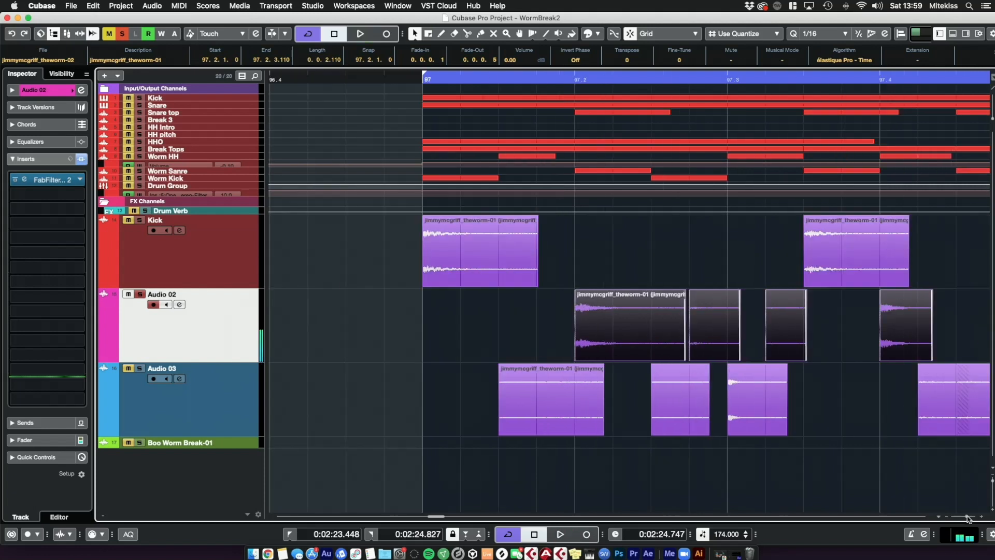
Step: Enable Auto Fade Out at 5 ms with curved fade-in and fade-out shapes in the project's Auto Fades settings
{"action": "left_click", "coordinate": [124, 7]}
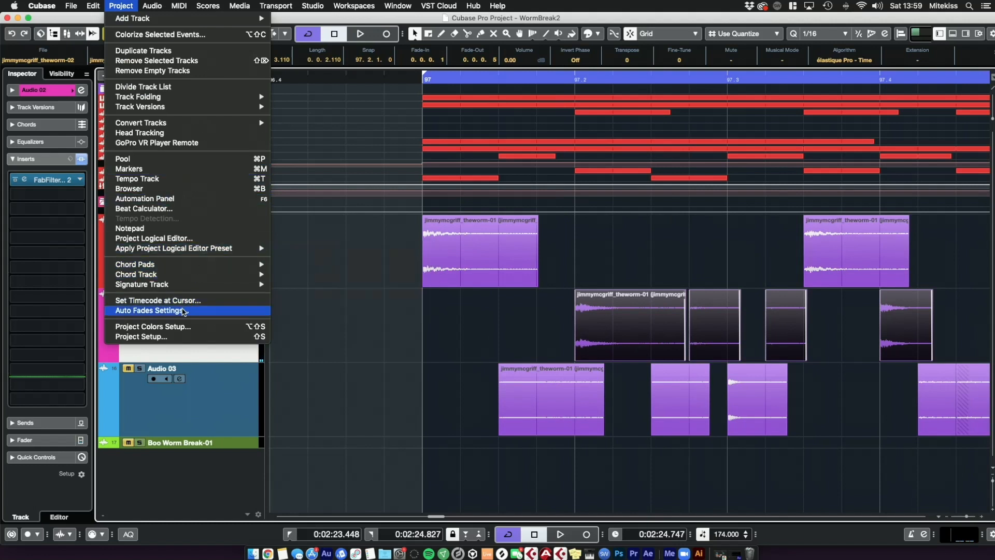
{"action": "left_click", "coordinate": [151, 310]}
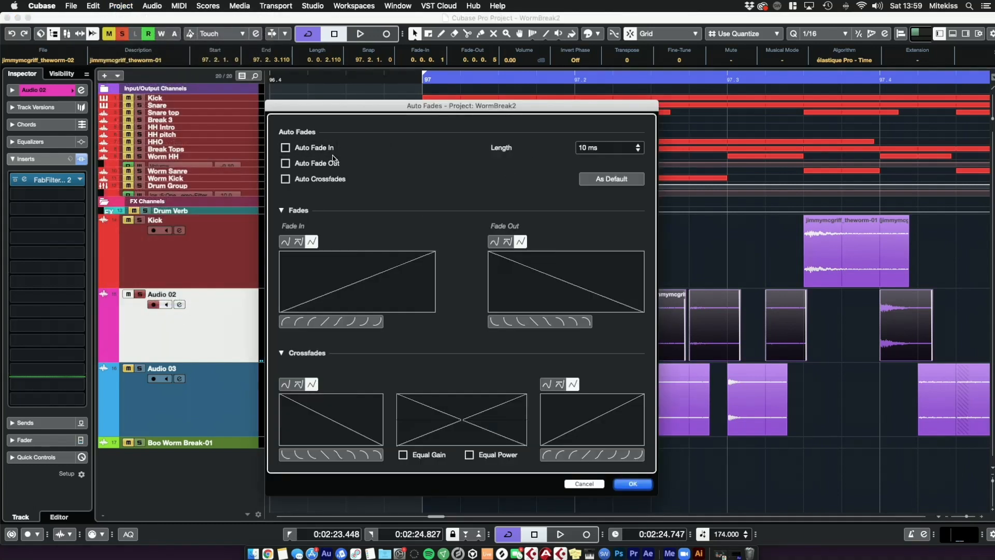
{"action": "left_click", "coordinate": [326, 164]}
{"action": "left_click", "coordinate": [610, 151]}
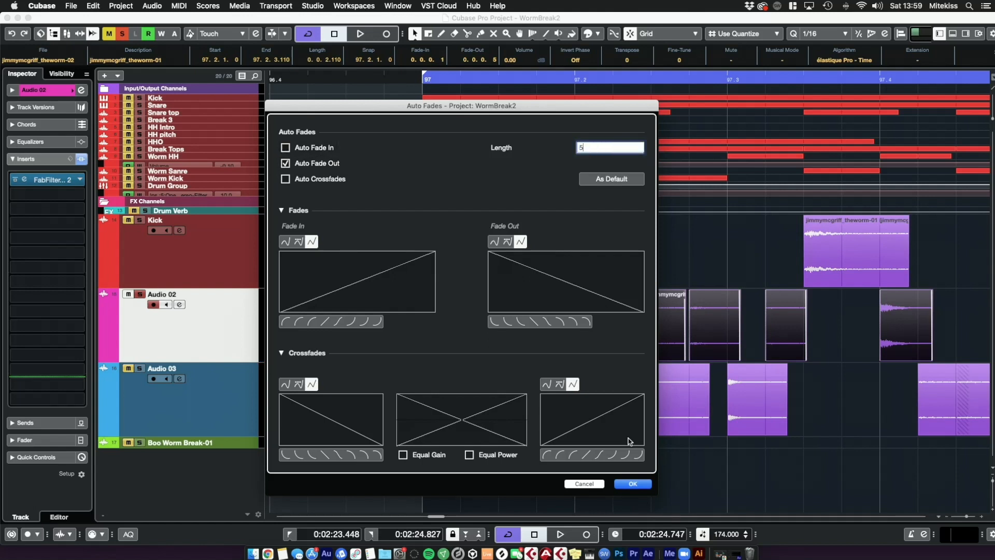
{"action": "left_click", "coordinate": [547, 322]}
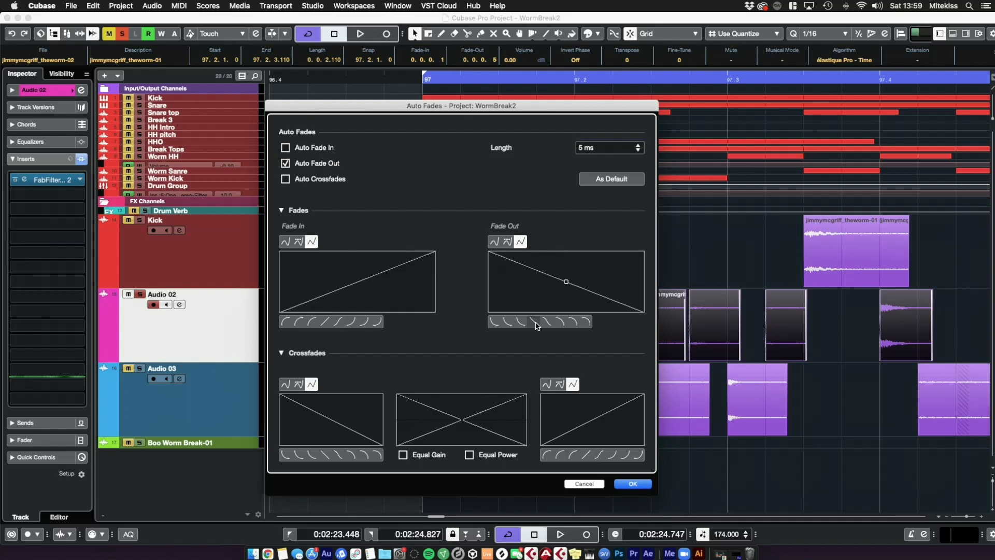
{"action": "left_click", "coordinate": [524, 322]}
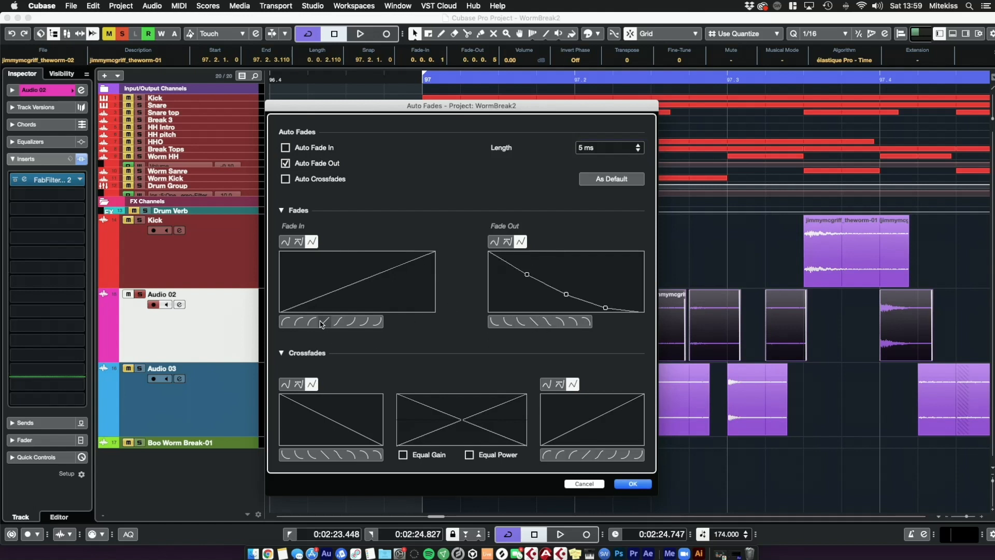
{"action": "left_click", "coordinate": [351, 322]}
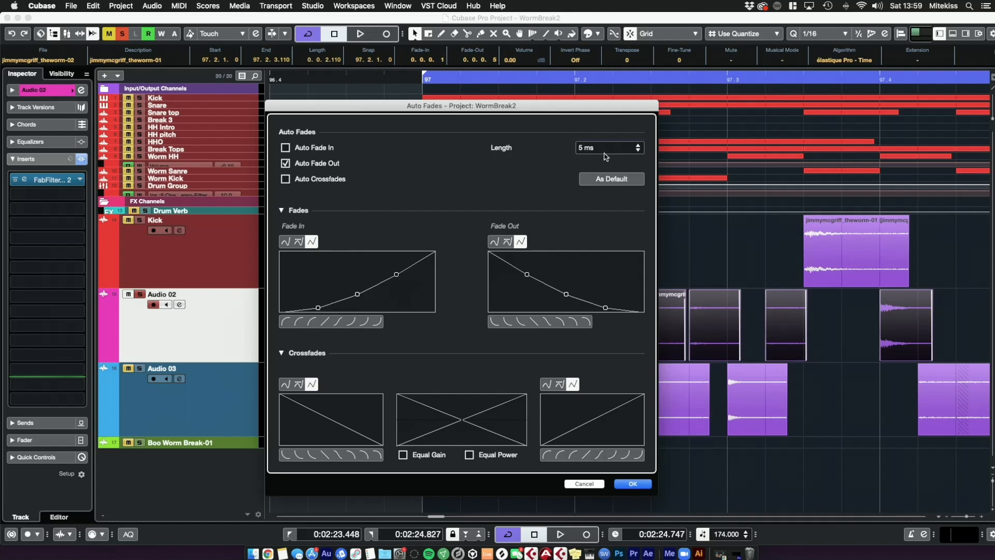
{"action": "left_click", "coordinate": [633, 484]}
{"action": "left_click", "coordinate": [570, 456]}
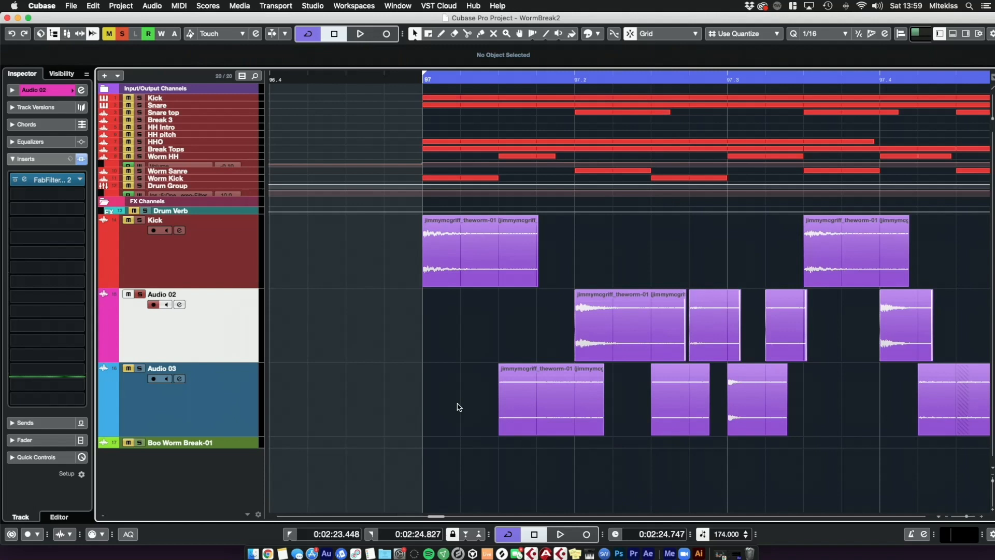
{"action": "left_click_drag", "start_coordinate": [450, 402], "coordinate": [925, 407]}
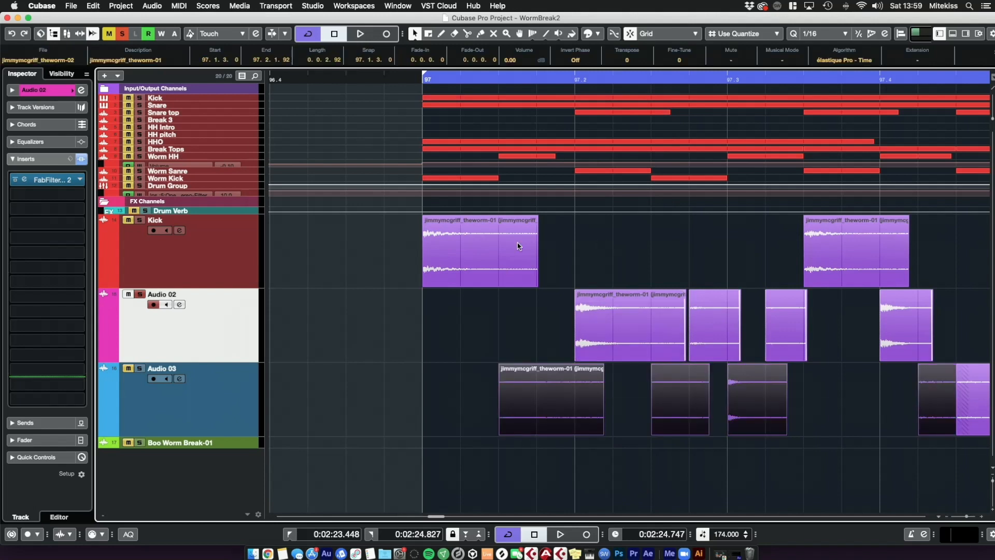
{"action": "left_click", "coordinate": [546, 223]}
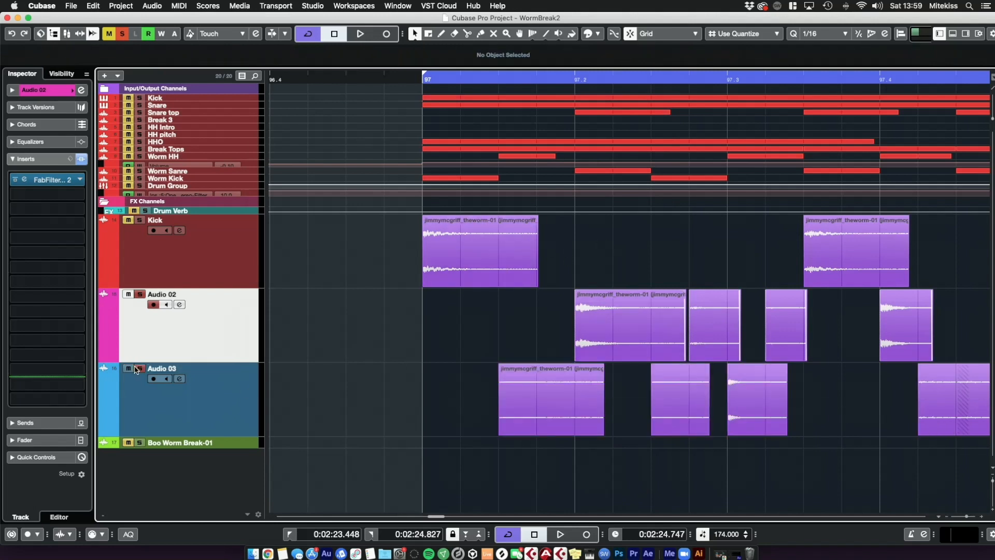
Step: Play the loop to audition the beat with auto fades
{"action": "left_click_drag", "start_coordinate": [487, 77], "coordinate": [487, 78]}
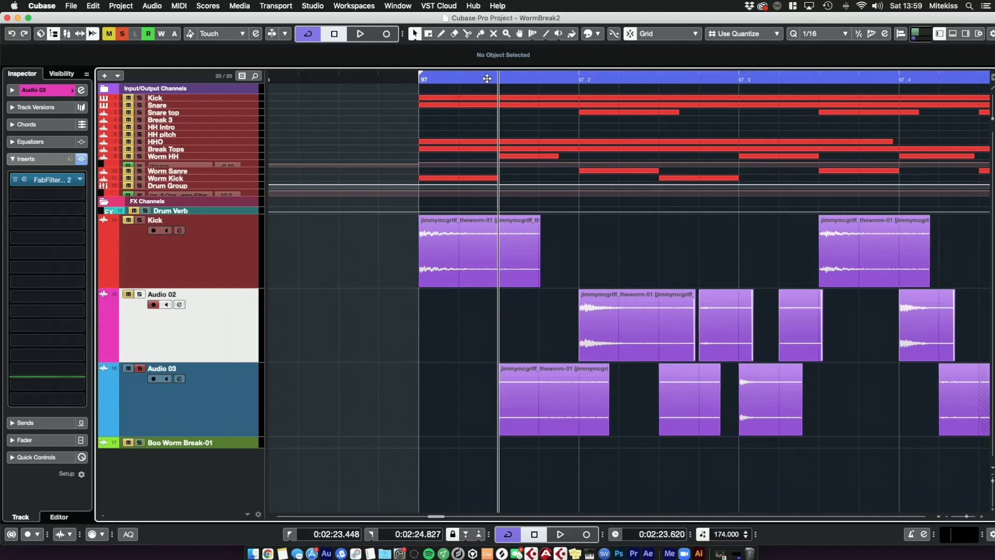
{"action": "key", "text": "space"}
{"action": "left_click_drag", "start_coordinate": [966, 517], "coordinate": [965, 520]}
{"action": "key", "text": "space"}
Step: Set the auto fade length to 50 ms in the Auto Fades settings
{"action": "left_click", "coordinate": [121, 6]}
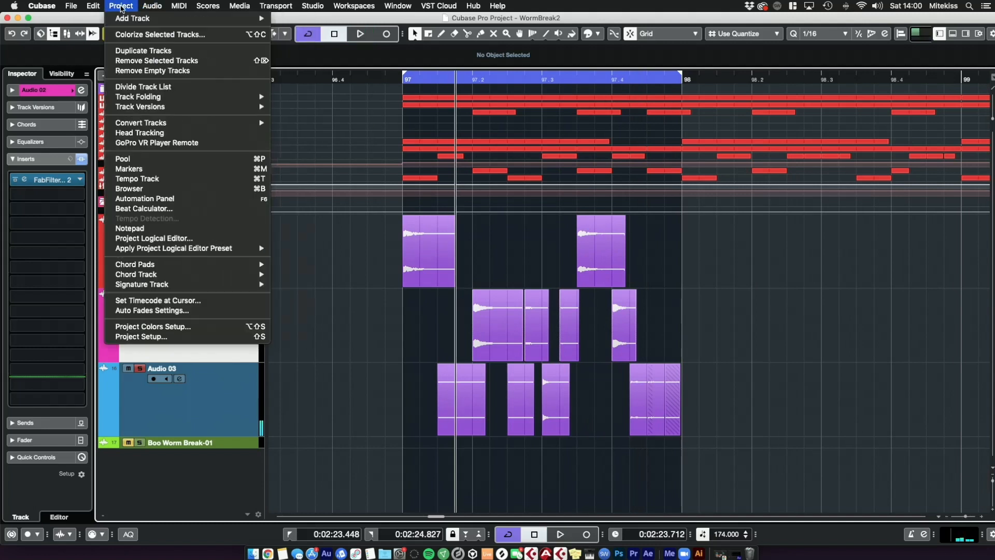
{"action": "mouse_move", "coordinate": [212, 287]}
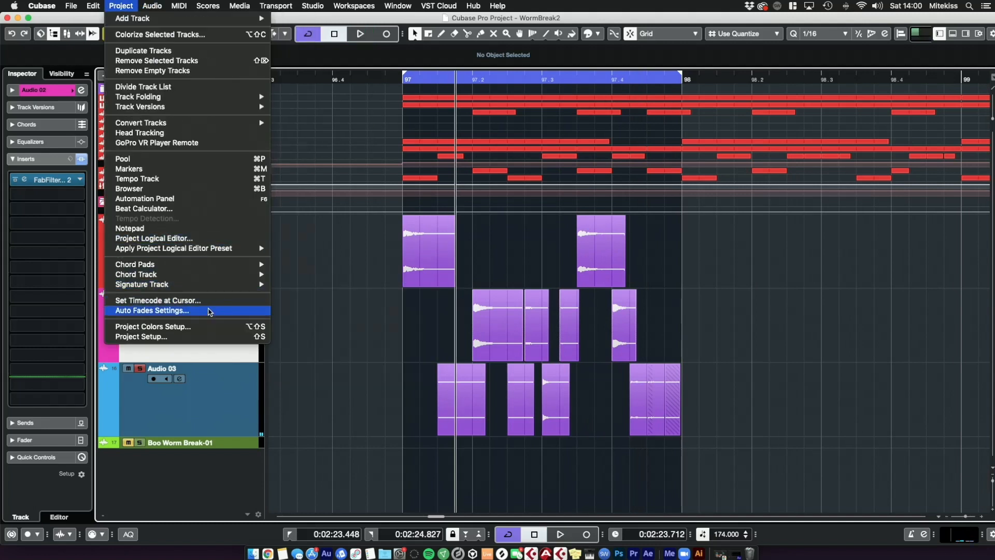
{"action": "left_click", "coordinate": [210, 310]}
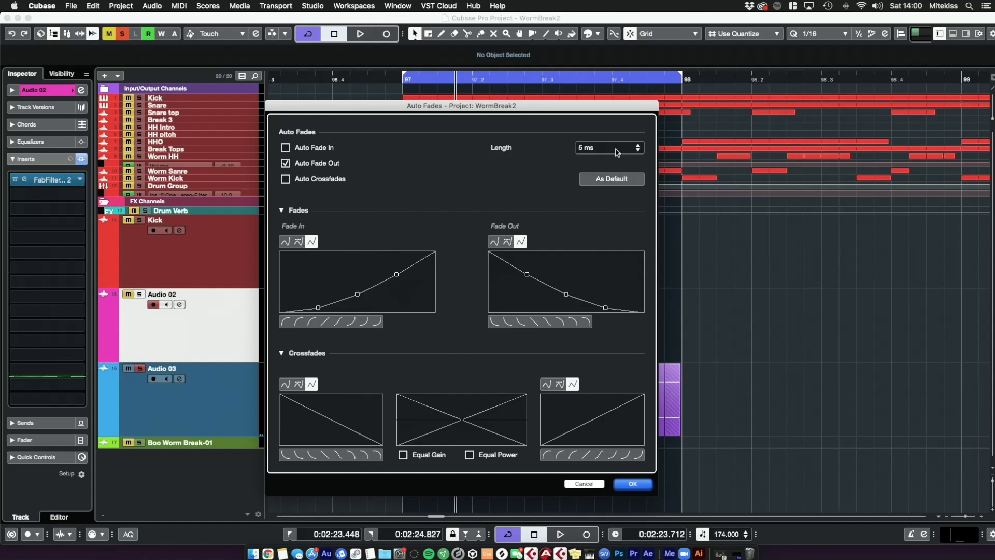
{"action": "left_click", "coordinate": [617, 151]}
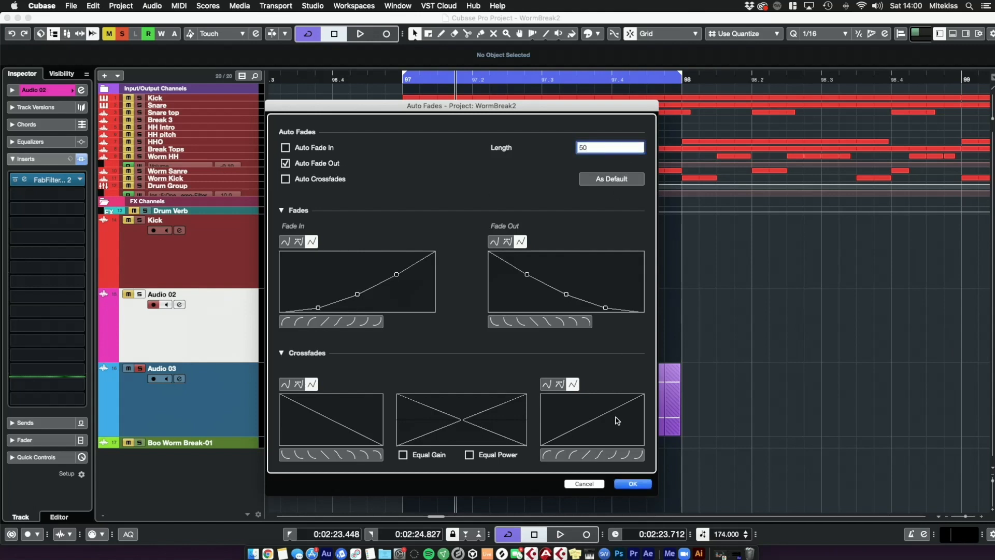
{"action": "left_click", "coordinate": [634, 484]}
Step: Audition the loop and review the Auto Fades settings again
{"action": "left_click", "coordinate": [438, 81]}
{"action": "key", "text": "space"}
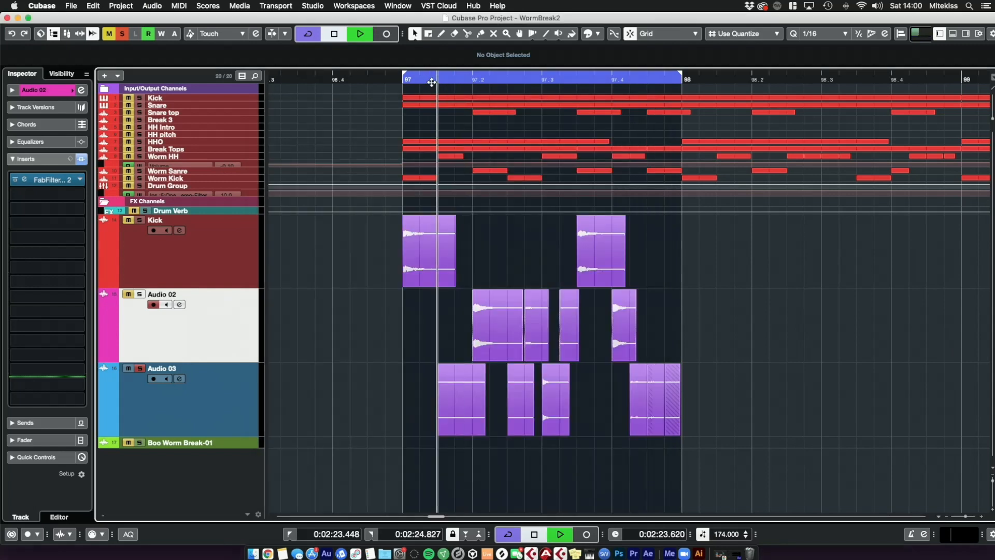
{"action": "key", "text": "space"}
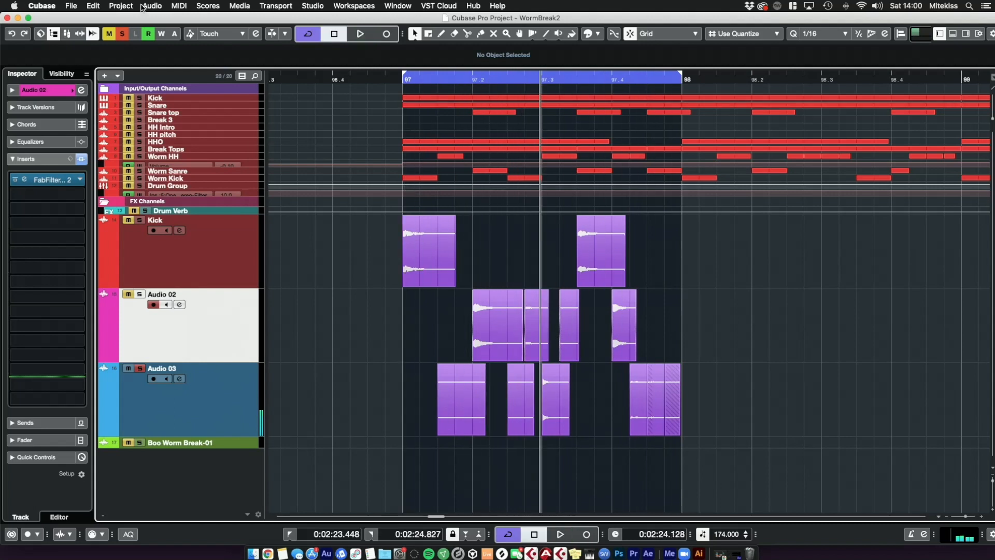
{"action": "left_click", "coordinate": [121, 6]}
{"action": "left_click", "coordinate": [190, 311]}
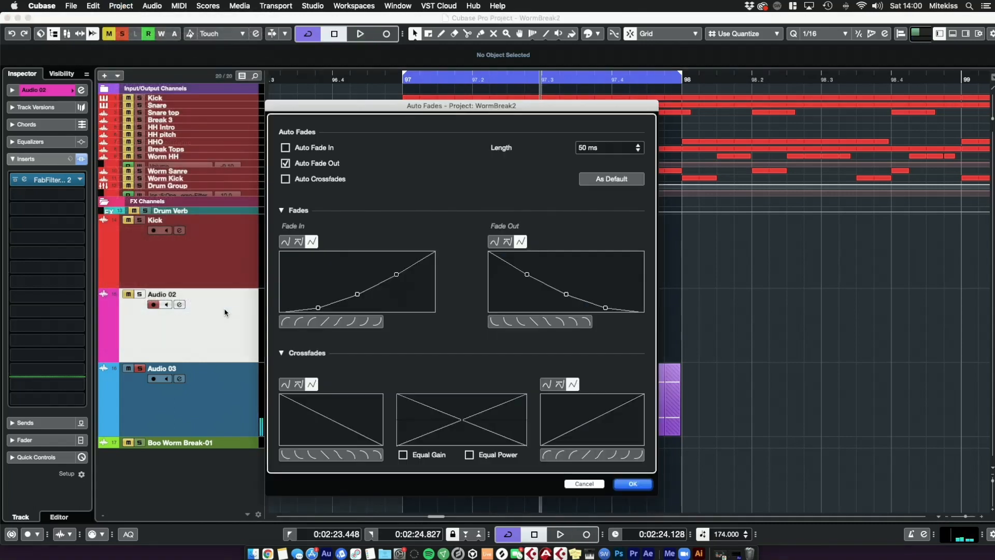
{"action": "left_click", "coordinate": [633, 484]}
{"action": "key", "text": "space"}
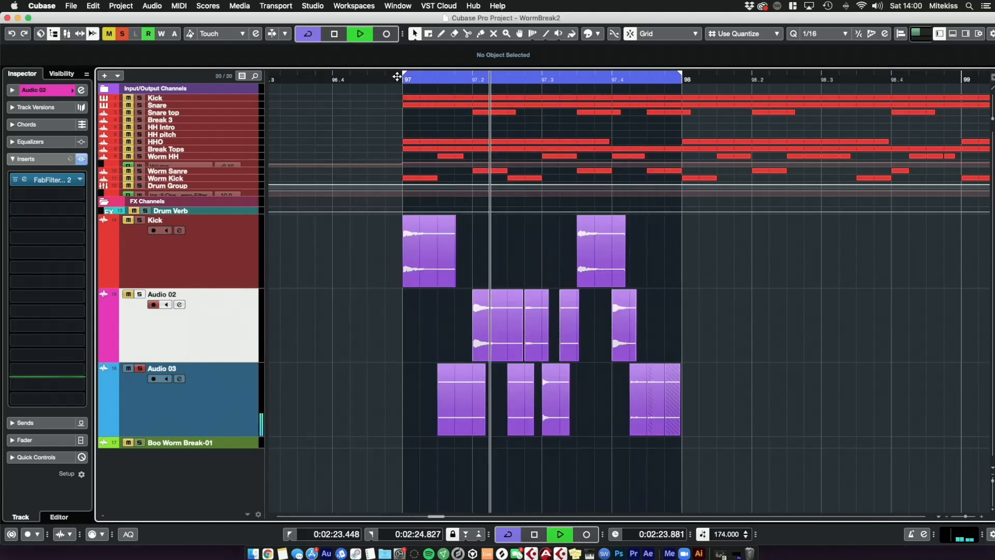
{"action": "key", "text": "space"}
Step: Set the auto fade length to 5 ms and turn off Auto Fade In in the Auto Fades settings
{"action": "left_click", "coordinate": [121, 6]}
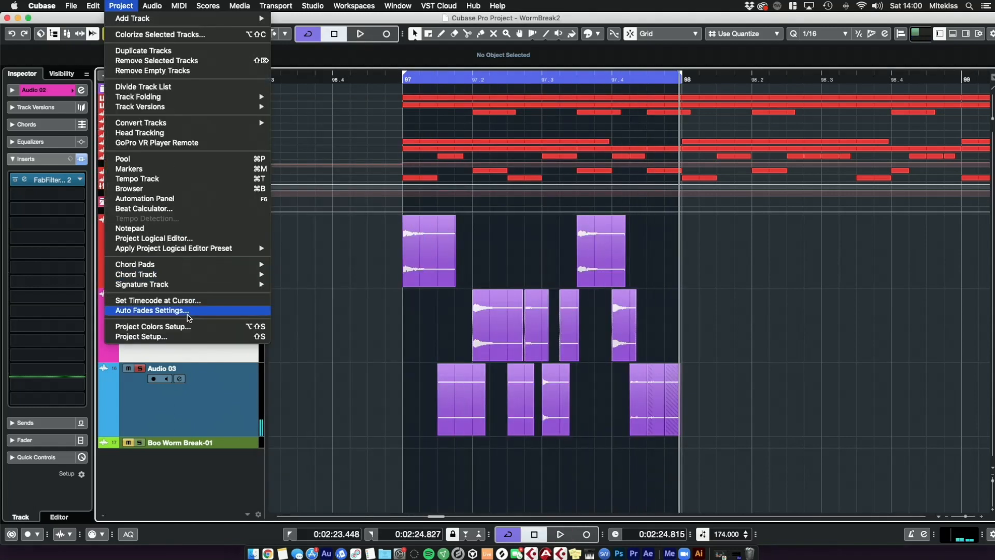
{"action": "left_click", "coordinate": [188, 314]}
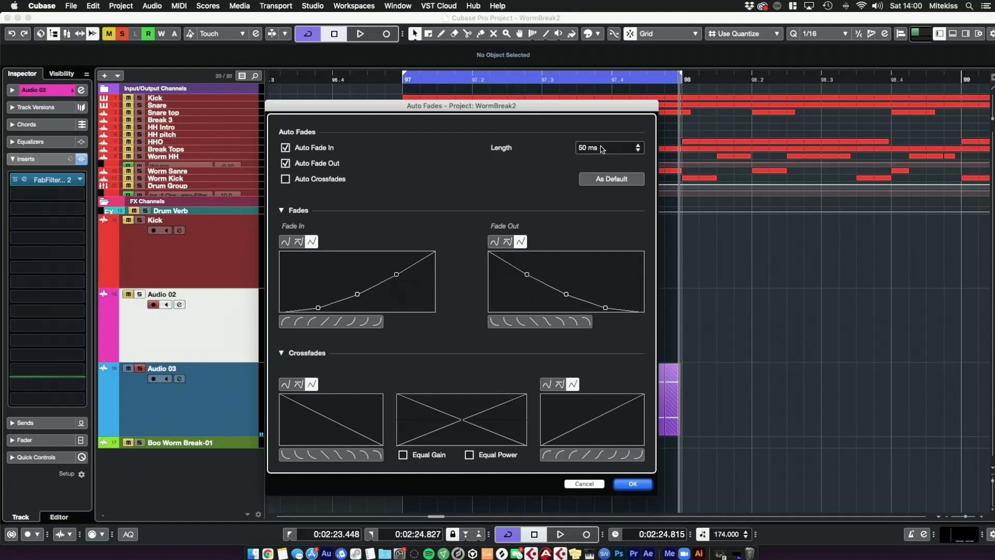
{"action": "left_click", "coordinate": [602, 148]}
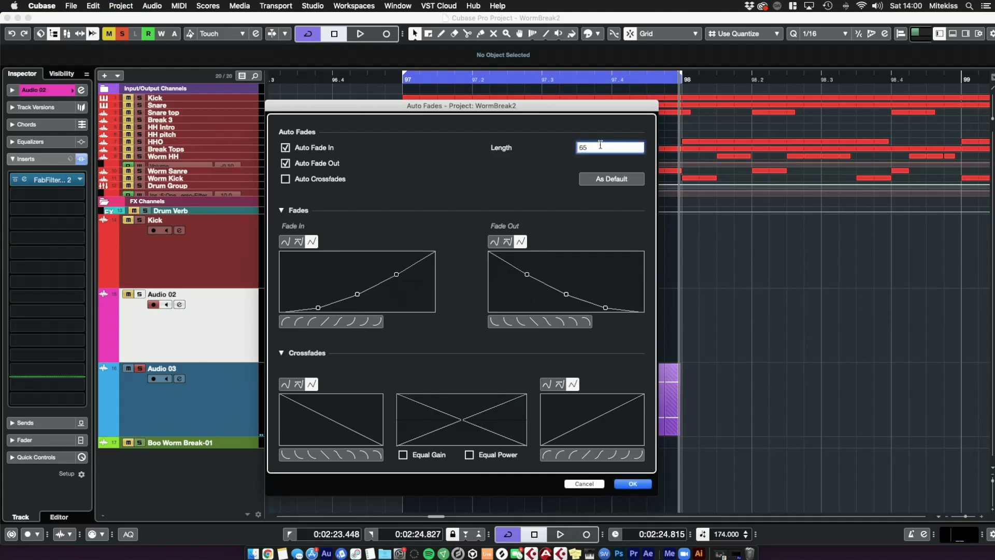
{"action": "key", "text": "Return"}
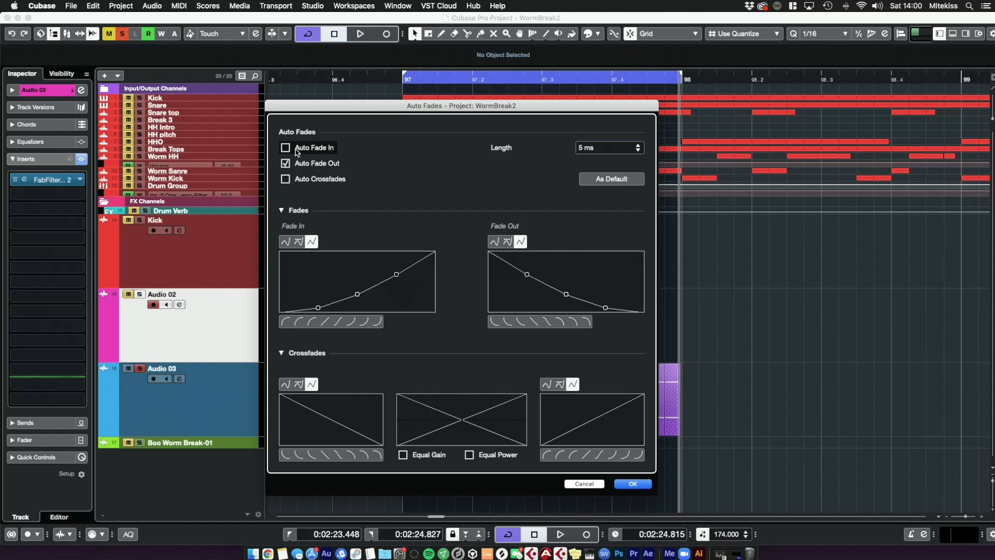
{"action": "left_click", "coordinate": [632, 484]}
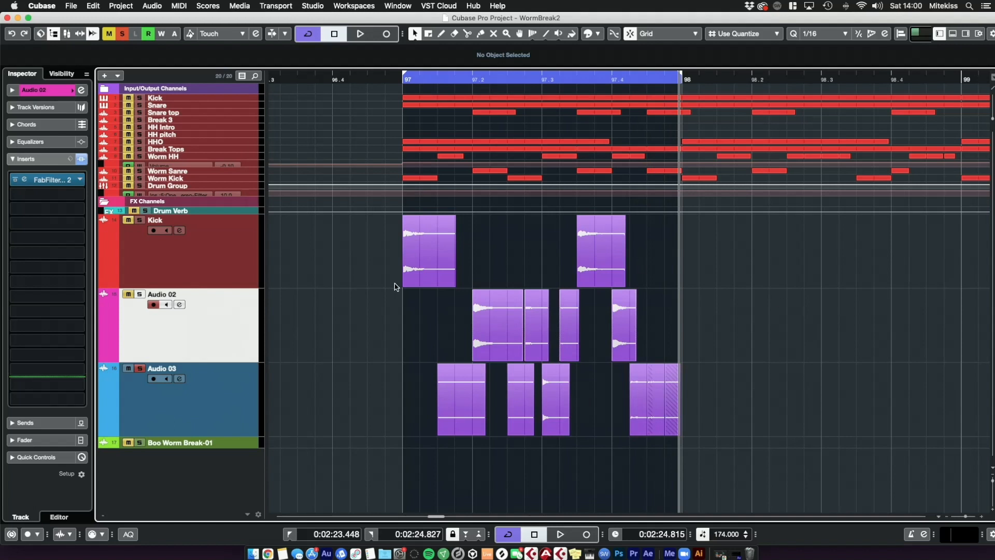
Step: Play the loop and insert a CLA-76 Stereo compressor into Audio 02's second insert slot
{"action": "left_click", "coordinate": [128, 371]}
{"action": "key", "text": "space"}
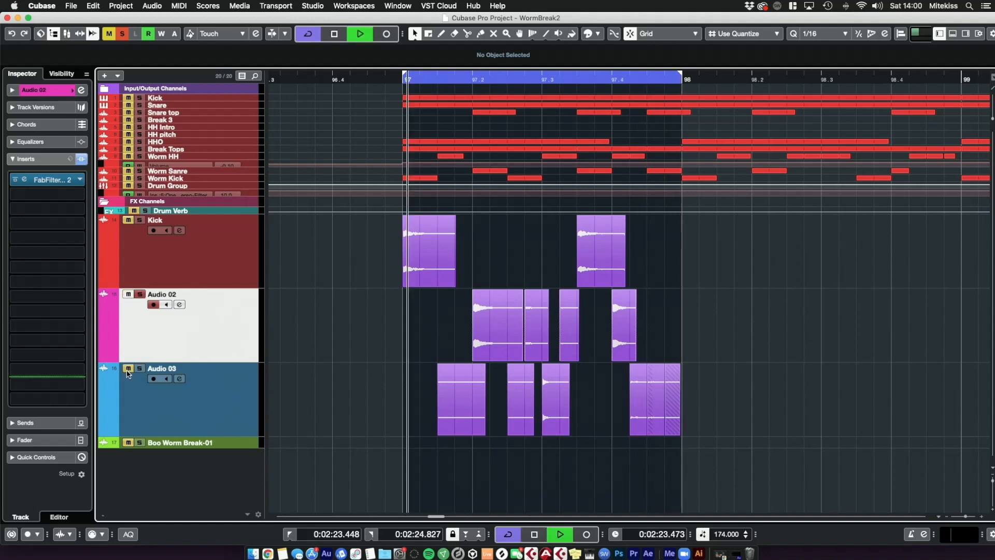
{"action": "left_click", "coordinate": [40, 201]}
{"action": "type", "text": "cla"}
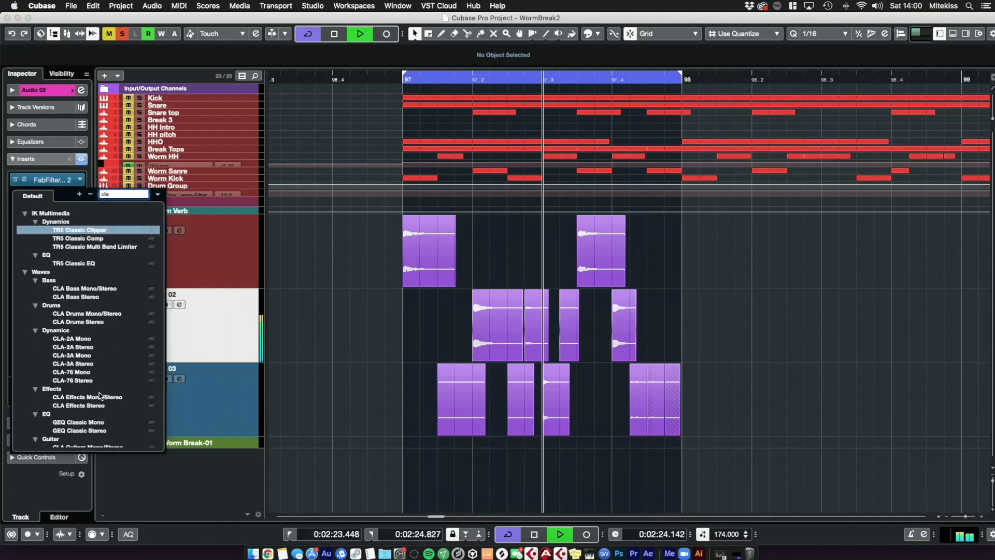
{"action": "left_click", "coordinate": [73, 380]}
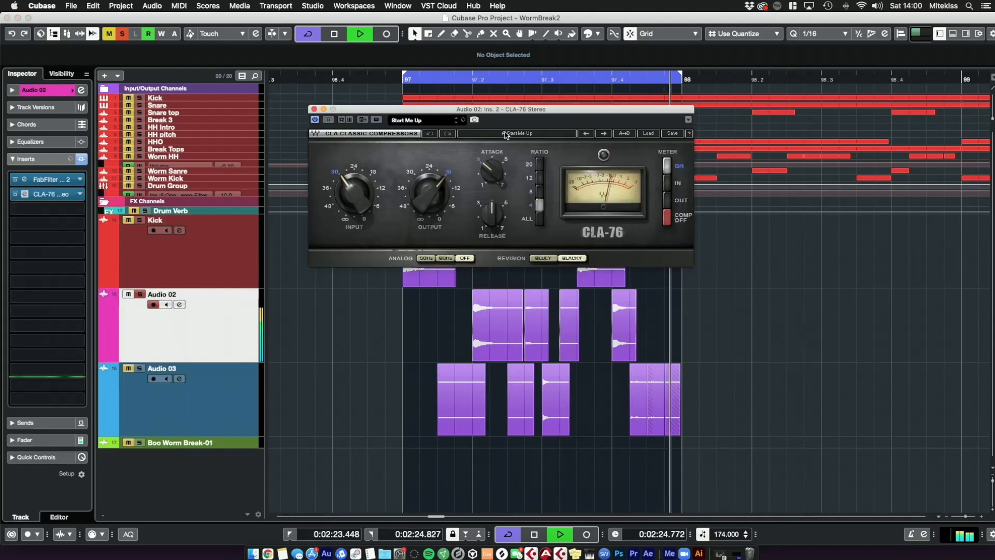
Step: Adjust the CLA-76's attack, input and output knobs while auditioning, then close the plugin window
{"action": "key", "text": "space"}
{"action": "left_click_drag", "start_coordinate": [495, 172], "coordinate": [496, 146]}
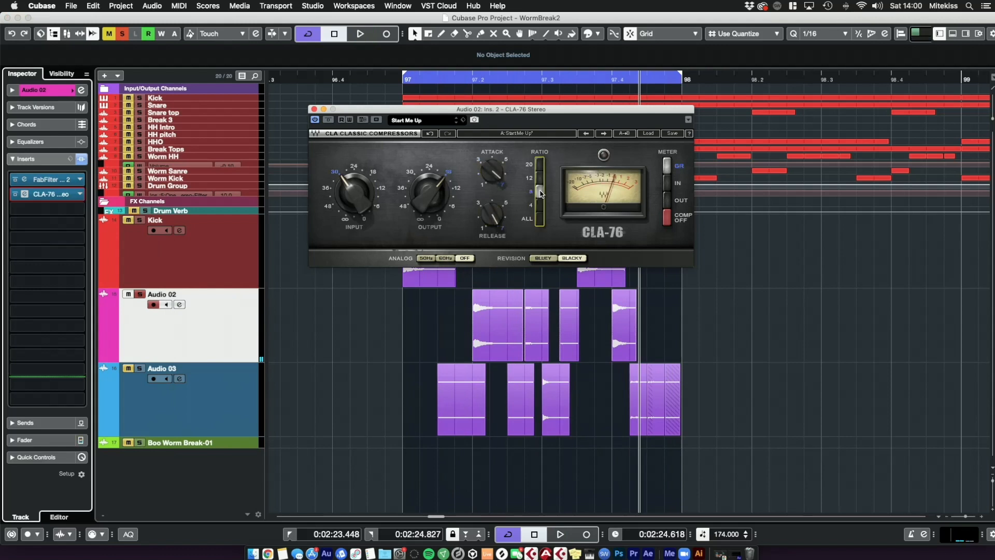
{"action": "left_click_drag", "start_coordinate": [438, 194], "coordinate": [438, 212]}
{"action": "key", "text": "space"}
{"action": "left_click_drag", "start_coordinate": [358, 194], "coordinate": [358, 194]}
{"action": "left_click_drag", "start_coordinate": [434, 195], "coordinate": [434, 187]}
{"action": "left_click_drag", "start_coordinate": [356, 195], "coordinate": [357, 187]}
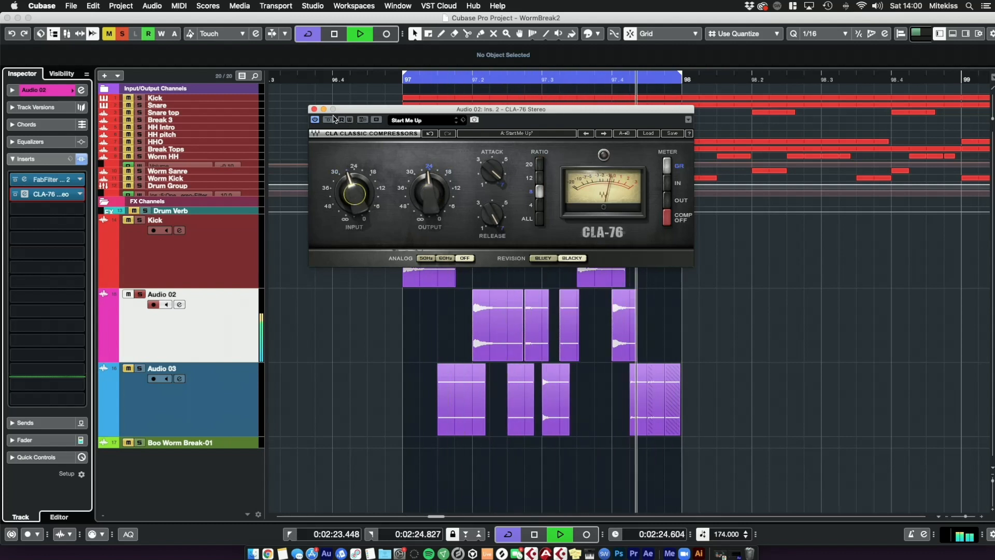
{"action": "key", "text": "space"}
{"action": "left_click", "coordinate": [315, 108]}
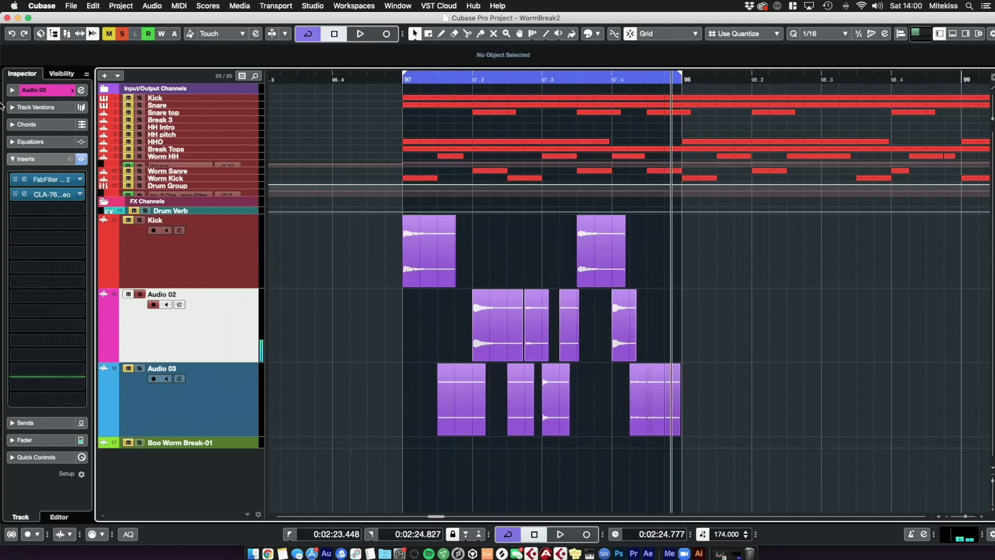
Step: Open Audio 02's Pro-Q 2 and inspect its low shelf band while auditioning, then close it
{"action": "left_click", "coordinate": [24, 180]}
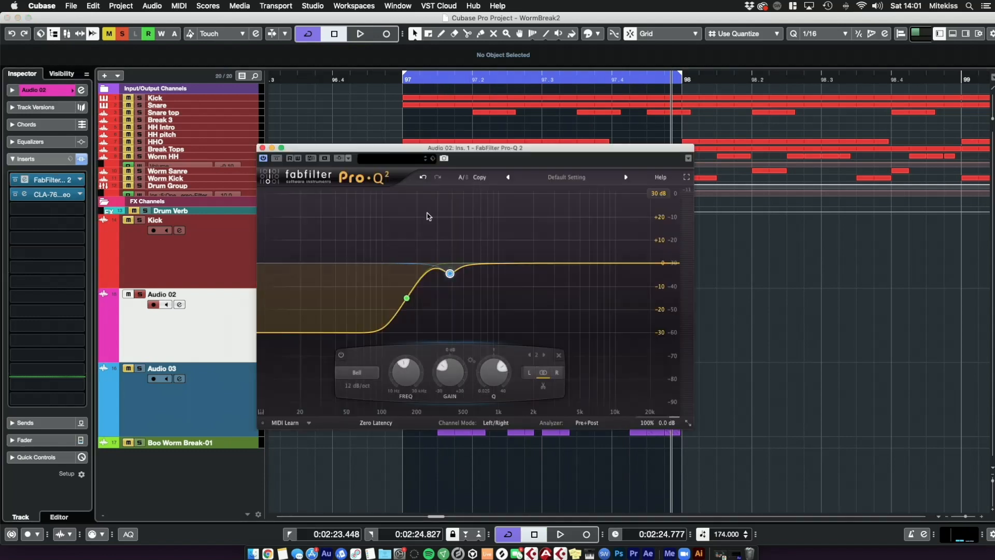
{"action": "left_click", "coordinate": [406, 298]}
{"action": "key", "text": "space"}
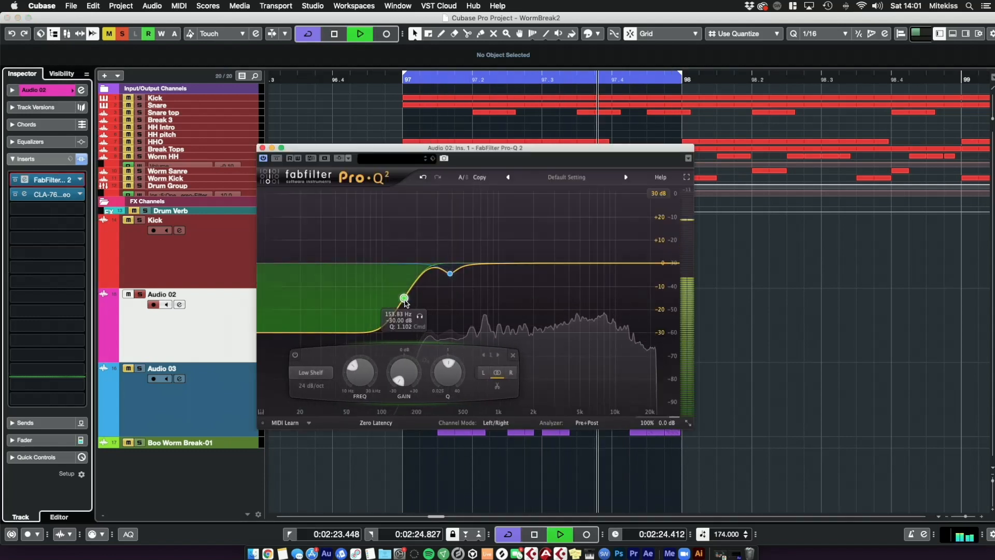
{"action": "key", "text": "space"}
{"action": "left_click", "coordinate": [262, 148]}
Step: Audition the loop while selecting the Kick, Audio 02 and Audio 03 tracks and viewing their fader sections
{"action": "left_click", "coordinate": [122, 220]}
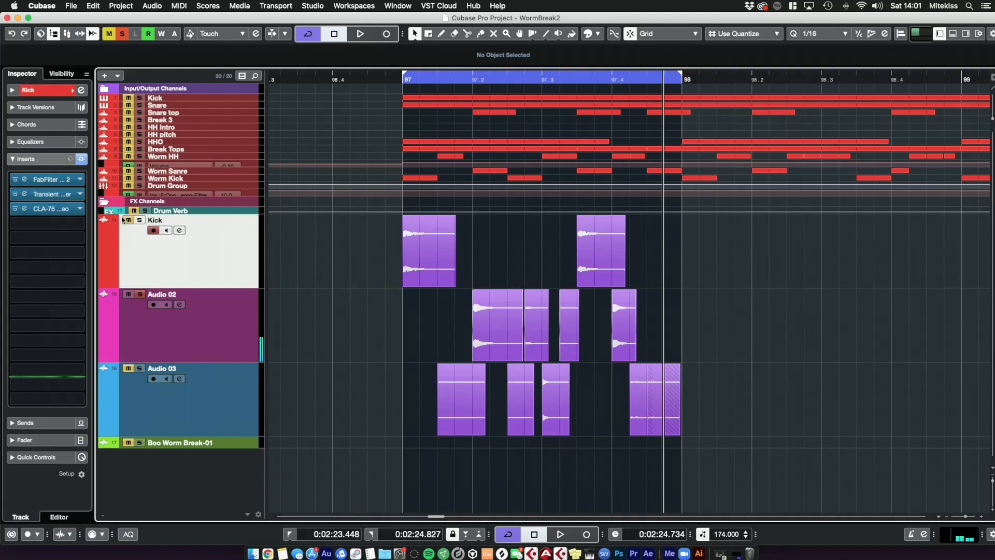
{"action": "key", "text": "space"}
{"action": "left_click", "coordinate": [222, 337]}
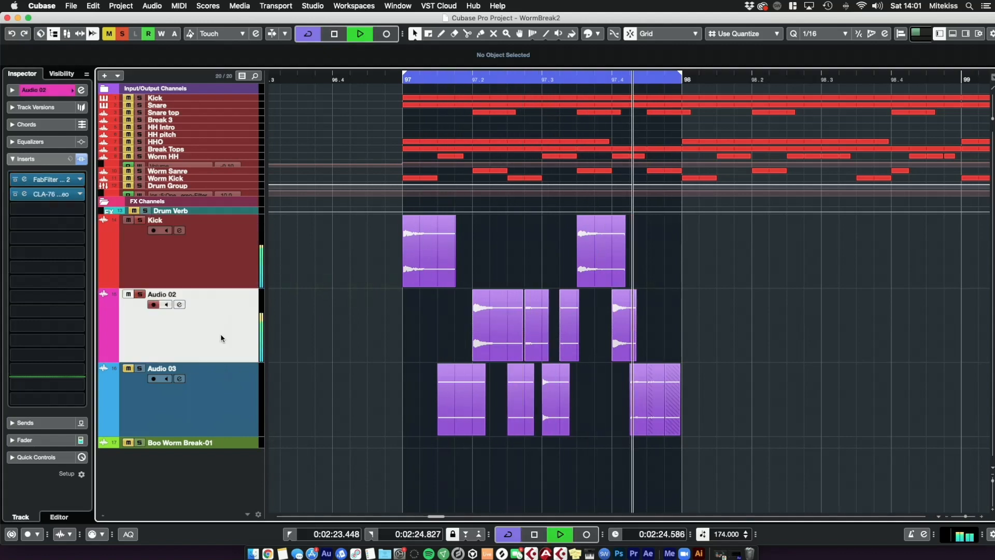
{"action": "left_click", "coordinate": [101, 273]}
{"action": "left_click", "coordinate": [25, 439]}
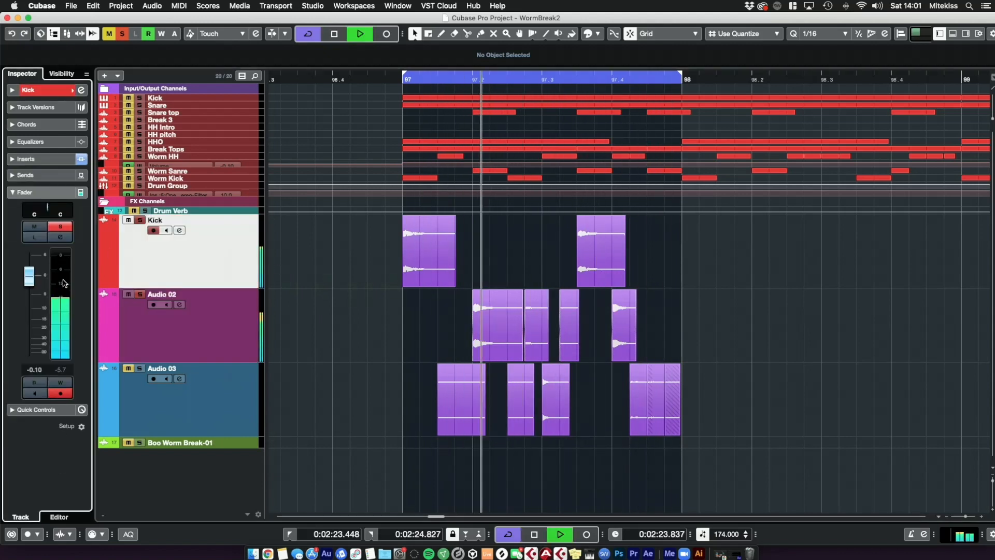
{"action": "key", "text": "Down"}
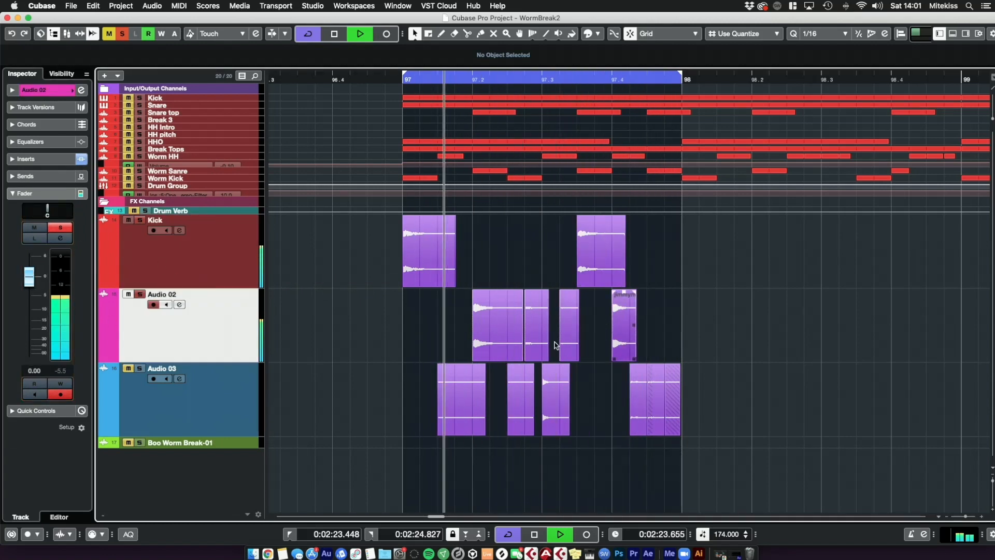
{"action": "key", "text": "space"}
{"action": "left_click", "coordinate": [178, 415]}
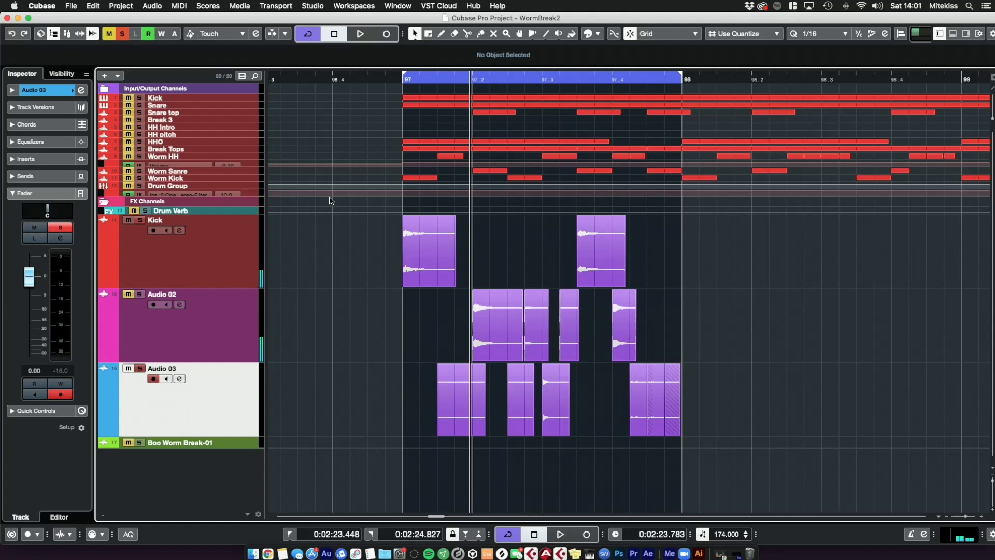
{"action": "key", "text": "space"}
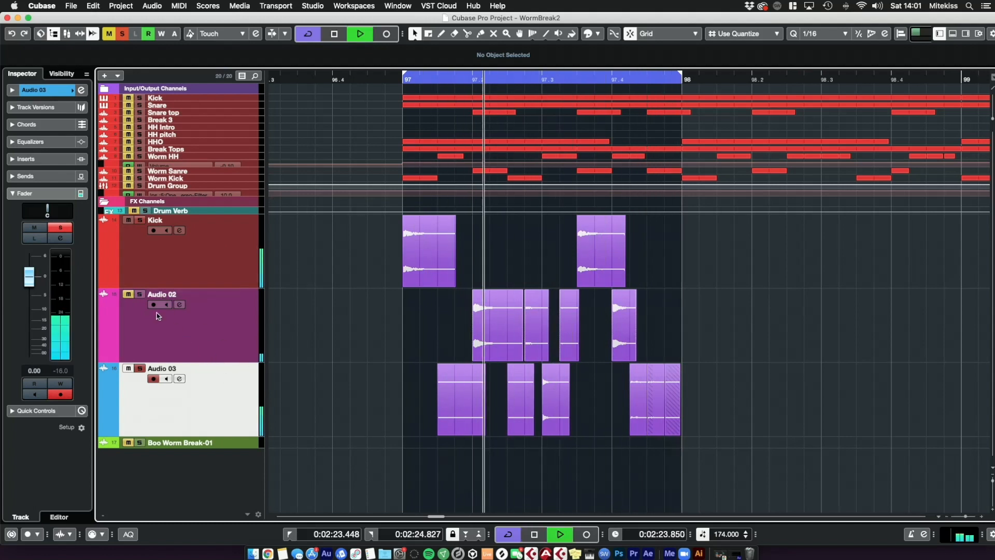
Step: Raise Audio 03's pre-filter low cut to about 516 Hz in its Channel Settings
{"action": "left_click", "coordinate": [82, 90]}
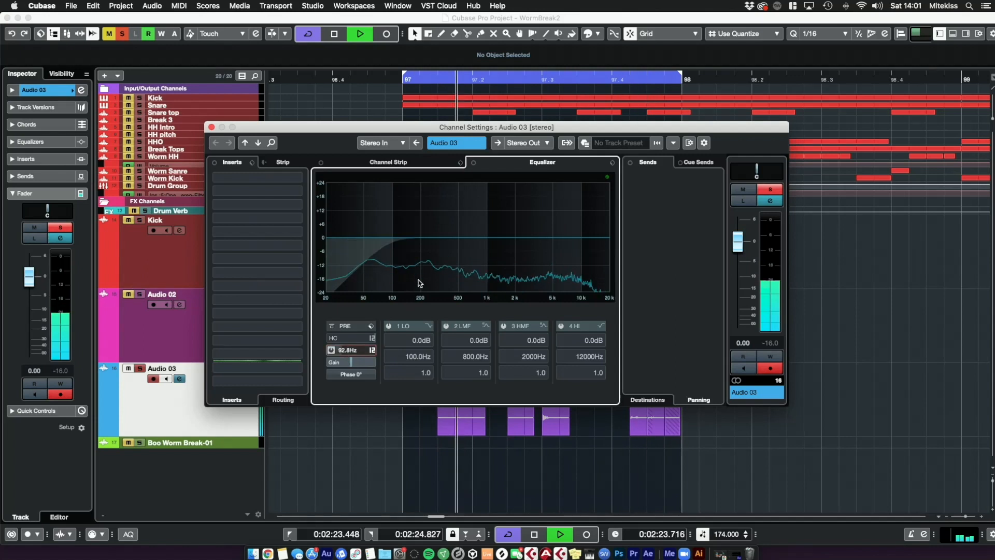
{"action": "left_click_drag", "start_coordinate": [420, 283], "coordinate": [424, 255]}
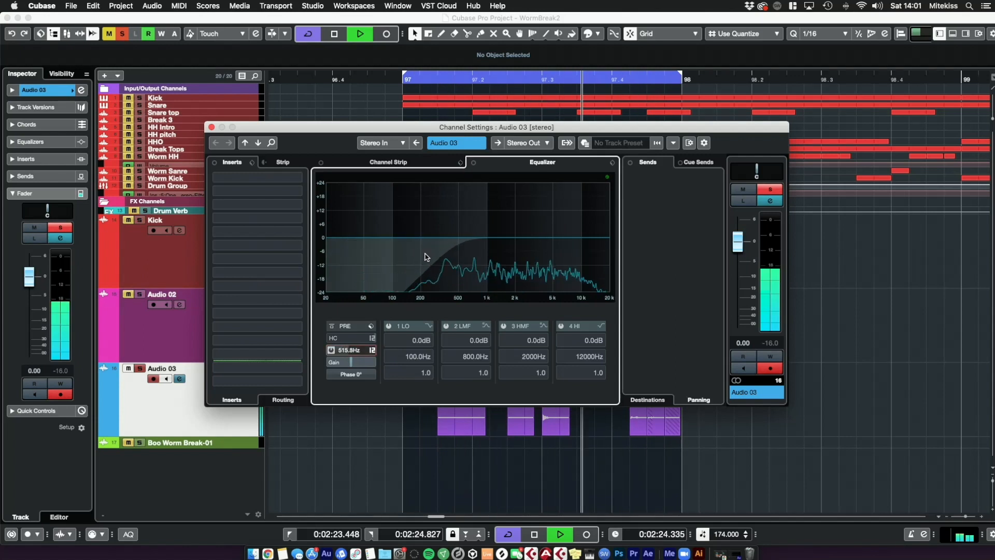
{"action": "left_click", "coordinate": [547, 473]}
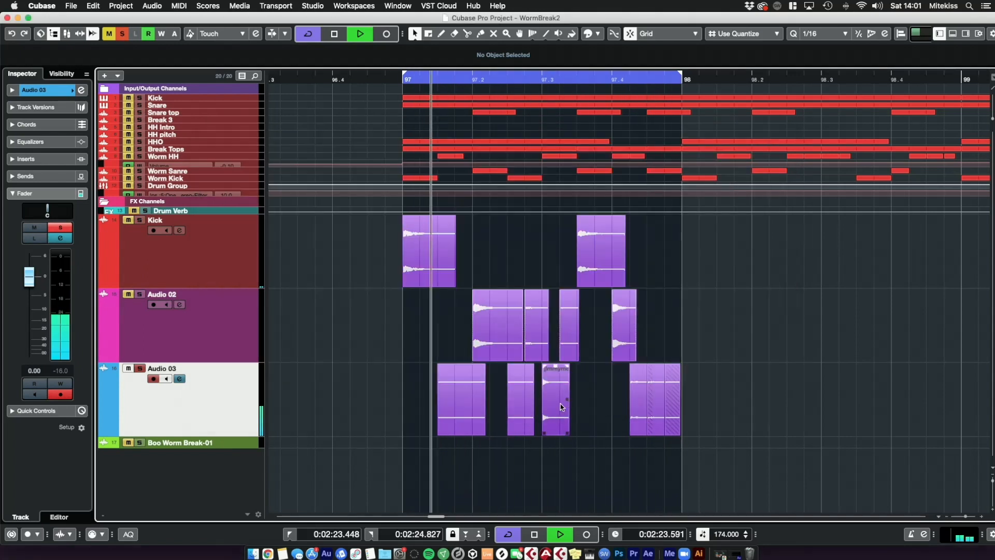
Step: Lower the volume of the third event on Audio 03 to about -3.36 dB
{"action": "left_click", "coordinate": [561, 407]}
{"action": "left_click_drag", "start_coordinate": [555, 365], "coordinate": [555, 390]}
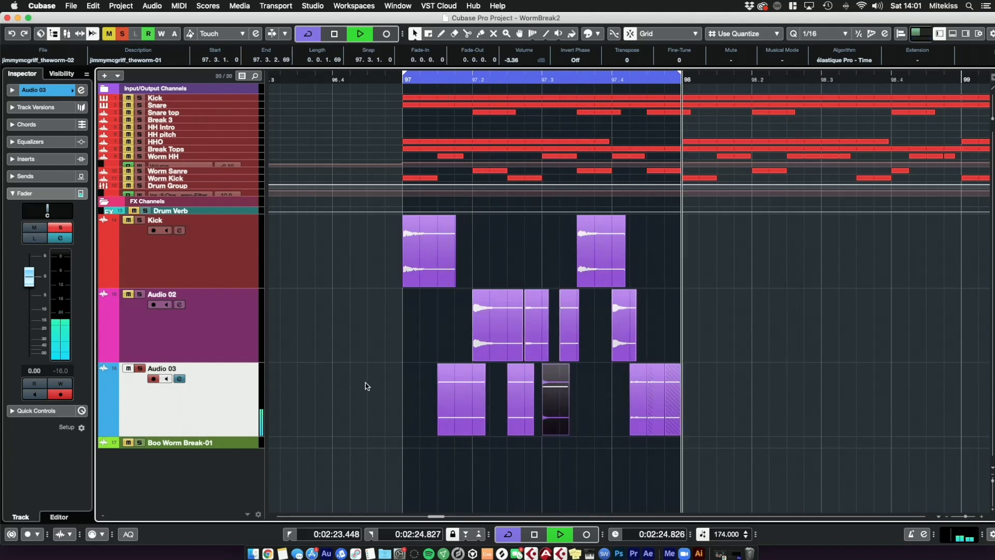
Step: Audition the loop with the processed Audio 03 track
{"action": "left_click", "coordinate": [83, 90]}
{"action": "left_click", "coordinate": [83, 90]}
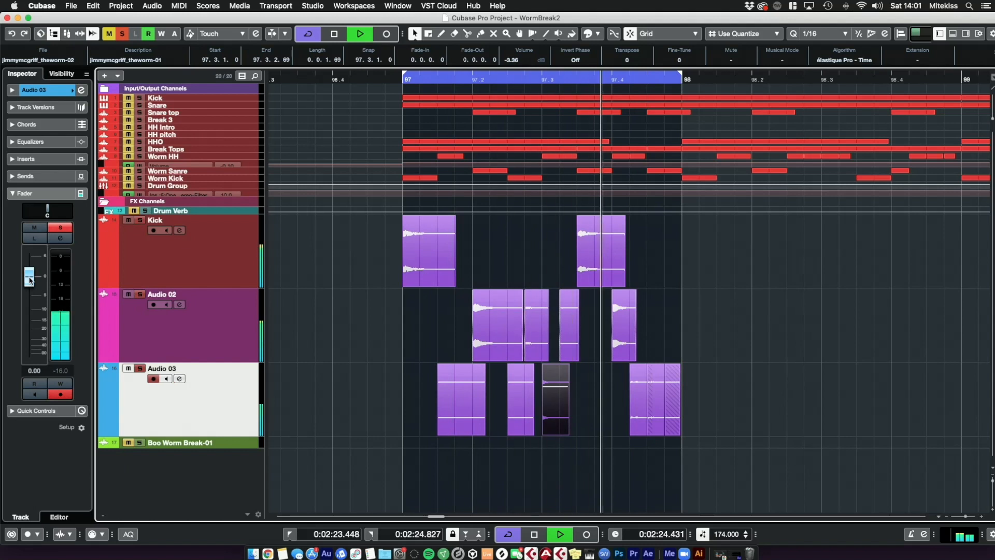
{"action": "left_click", "coordinate": [352, 364]}
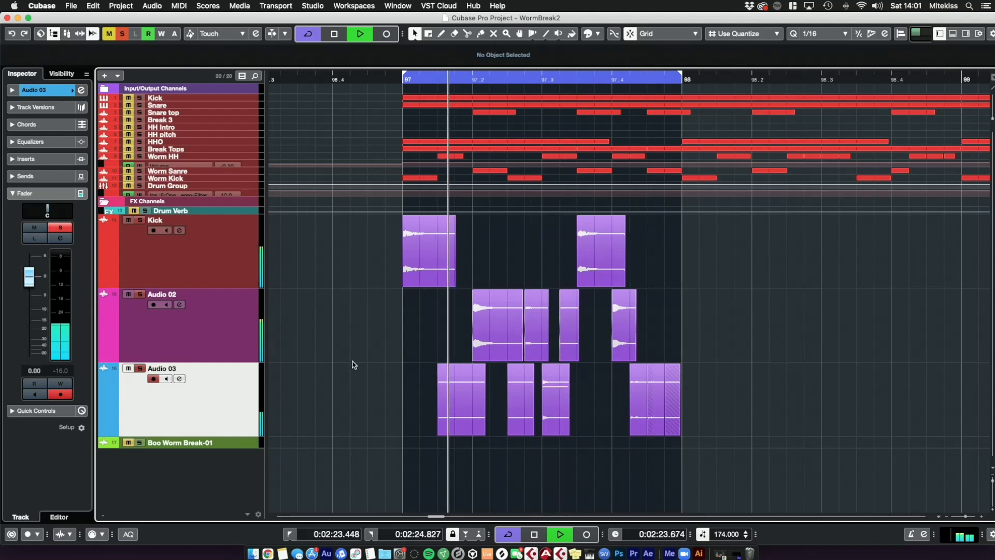
{"action": "key", "text": "space"}
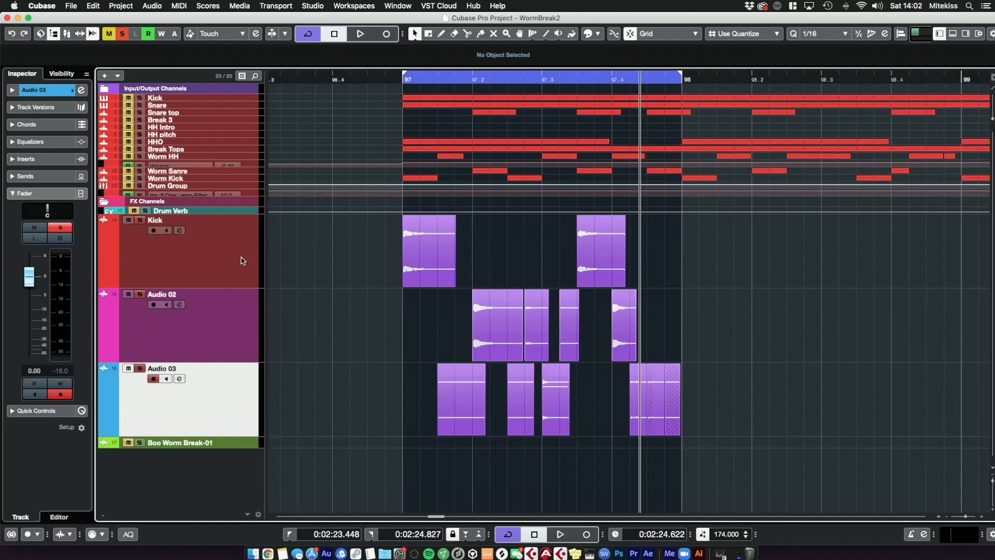
Step: Create a group channel named Wormage Groupage for the selected drum tracks and enlarge its track height
{"action": "left_click", "coordinate": [220, 257]}
{"action": "right_click", "coordinate": [219, 260]}
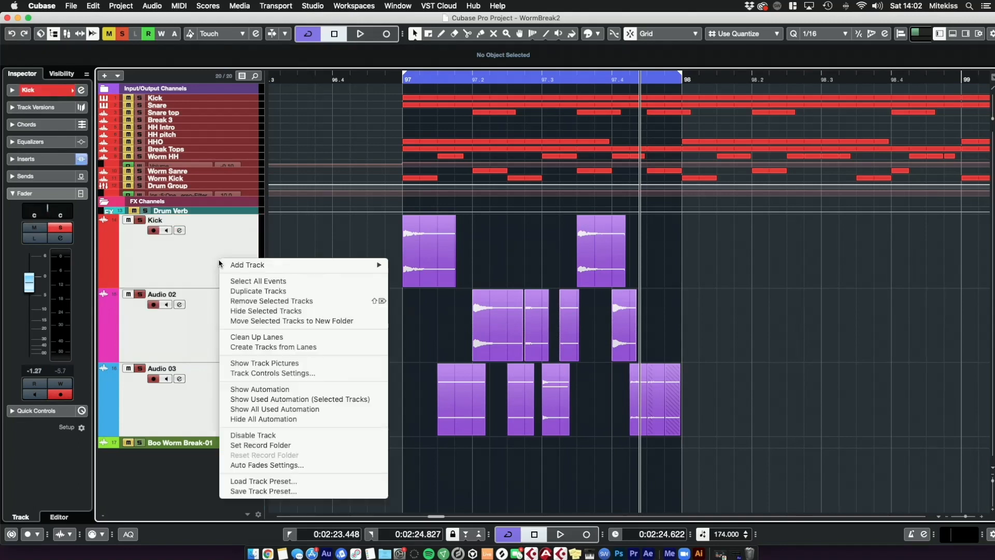
{"action": "mouse_move", "coordinate": [259, 267]}
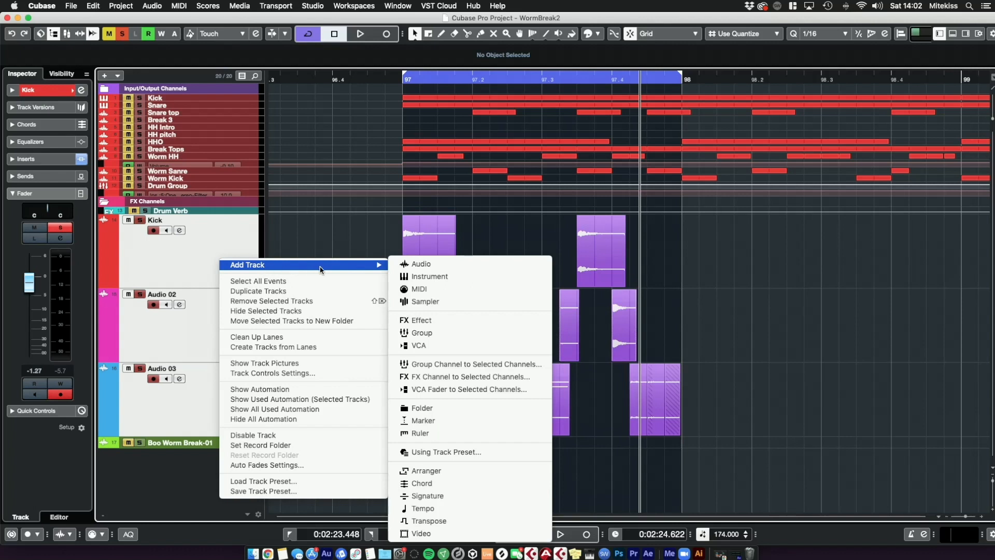
{"action": "mouse_move", "coordinate": [384, 266]}
{"action": "left_click", "coordinate": [459, 365]}
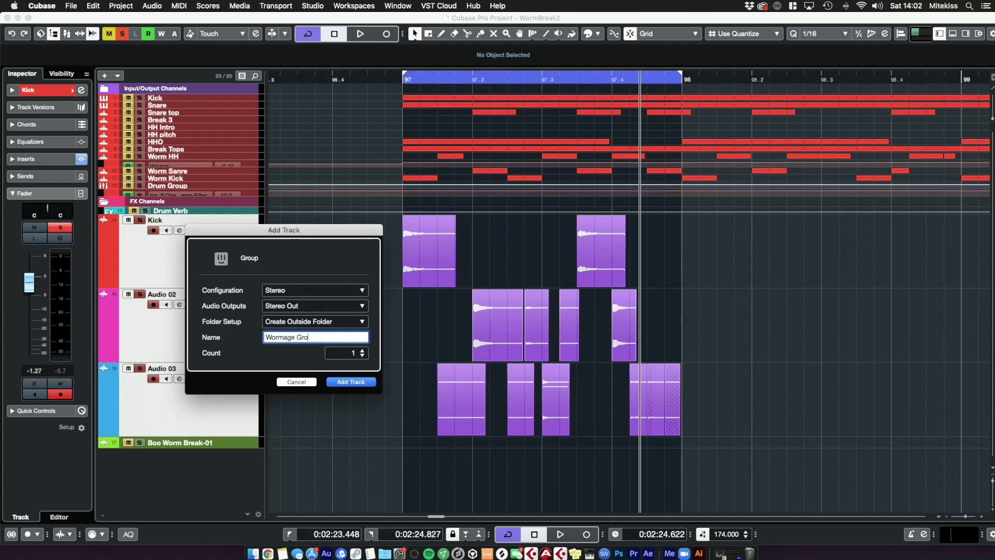
{"action": "left_click", "coordinate": [351, 382]}
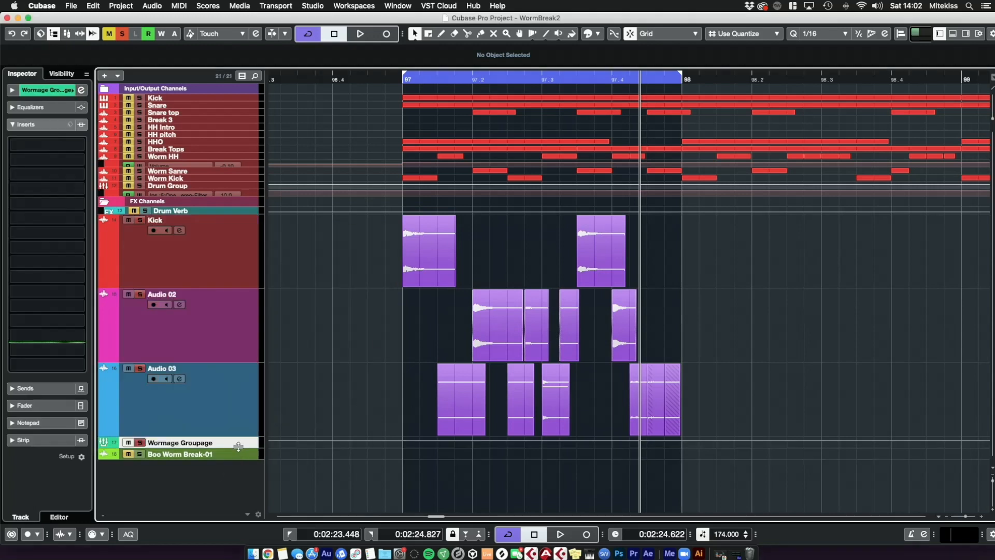
{"action": "left_click_drag", "start_coordinate": [237, 446], "coordinate": [238, 489]}
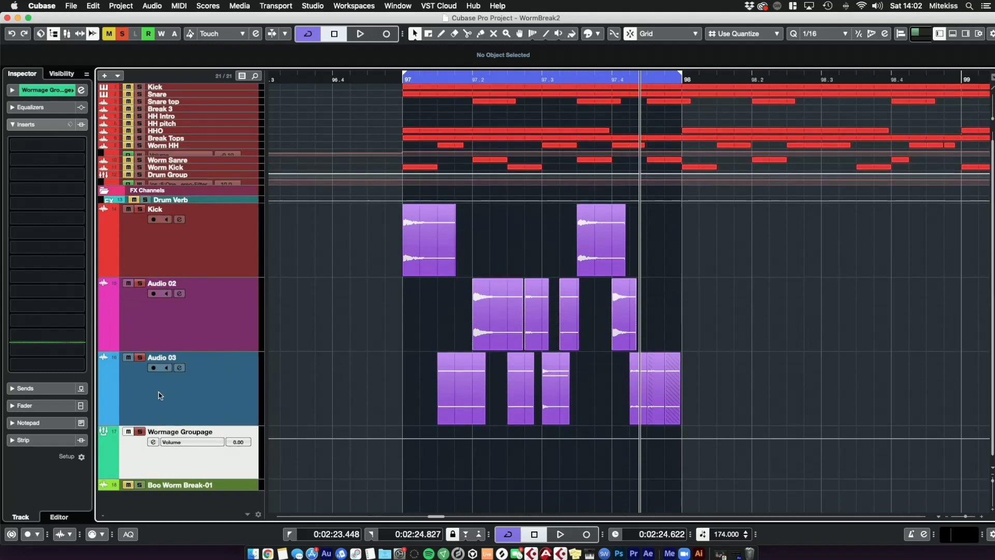
Step: Deactivate all solos and review the output routing of Audio 02 and Audio 03
{"action": "left_click", "coordinate": [121, 34]}
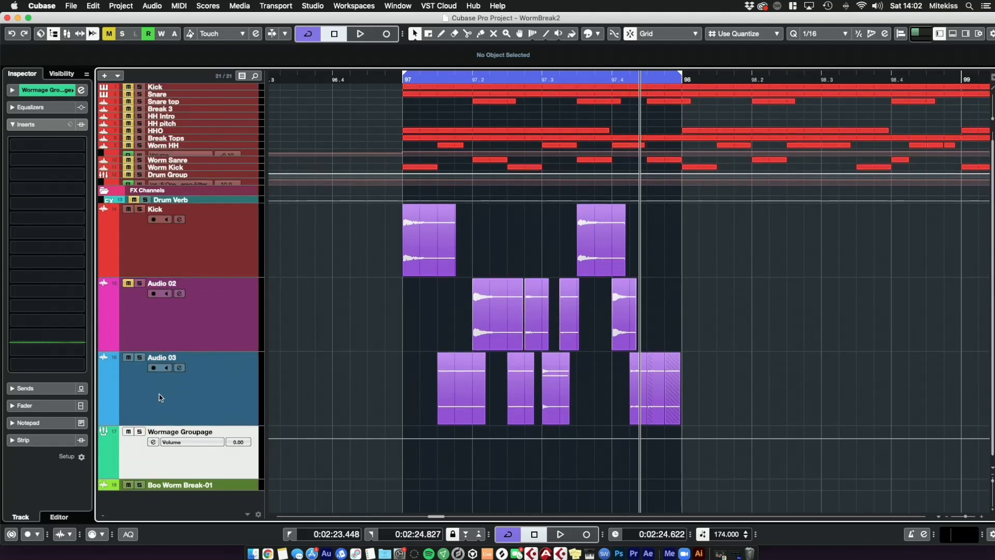
{"action": "left_click", "coordinate": [127, 287]}
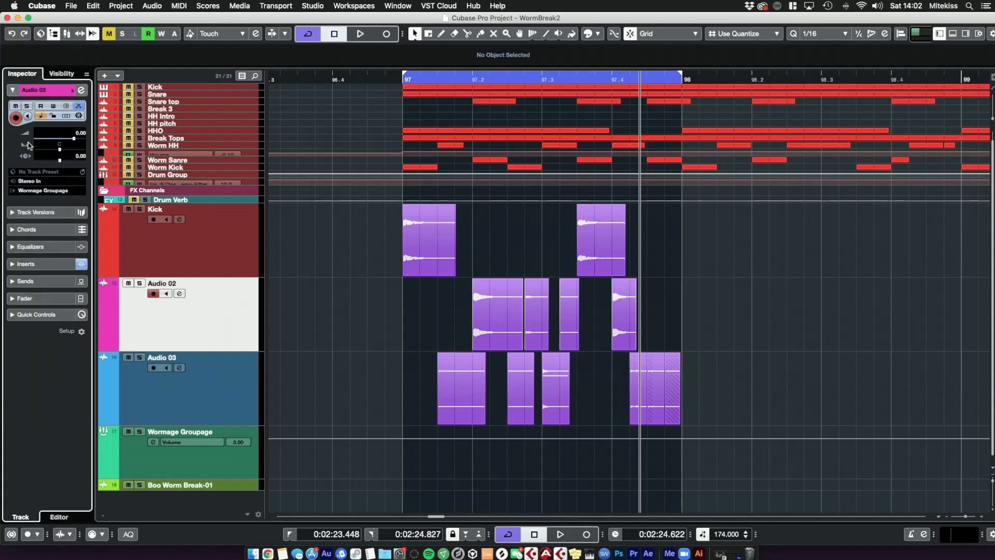
{"action": "left_click", "coordinate": [156, 248]}
{"action": "left_click", "coordinate": [154, 391]}
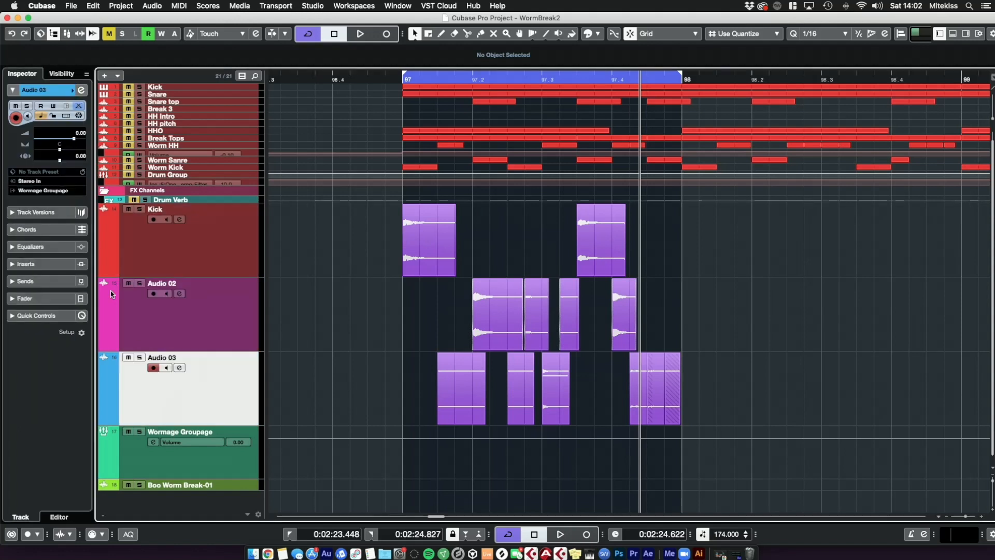
Step: Solo the Wormage Groupage group channel and play the loop from the start of the cycle
{"action": "left_click", "coordinate": [183, 456]}
{"action": "key", "text": "s"}
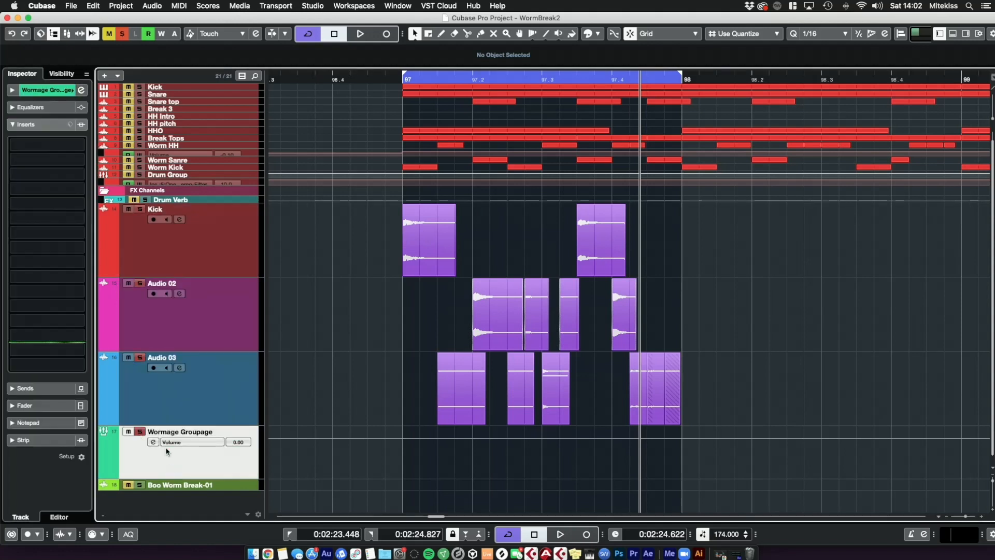
{"action": "left_click", "coordinate": [416, 78]}
{"action": "key", "text": "space"}
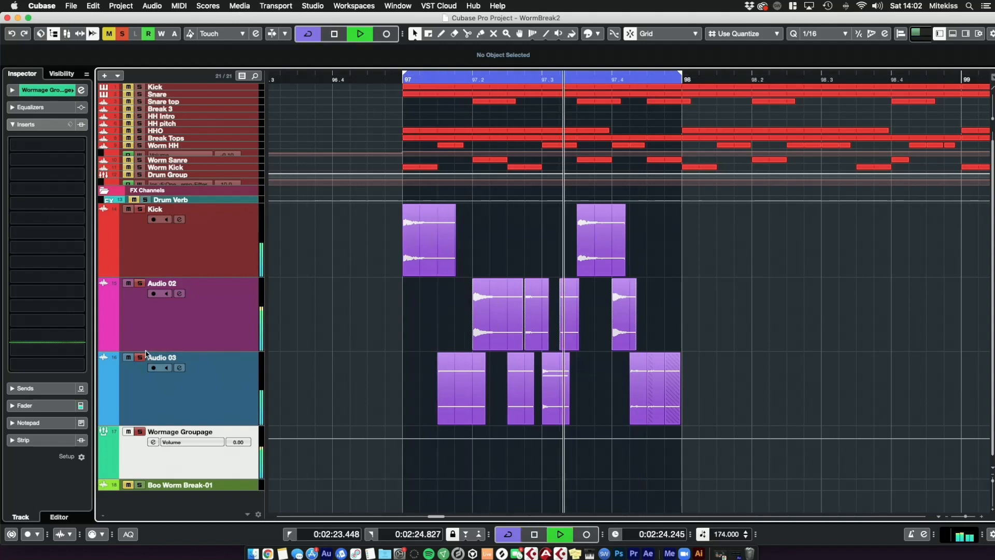
Step: Insert a CLA-76 compressor on the group channel's first insert slot and adjust its settings while auditioning
{"action": "left_click", "coordinate": [73, 145]}
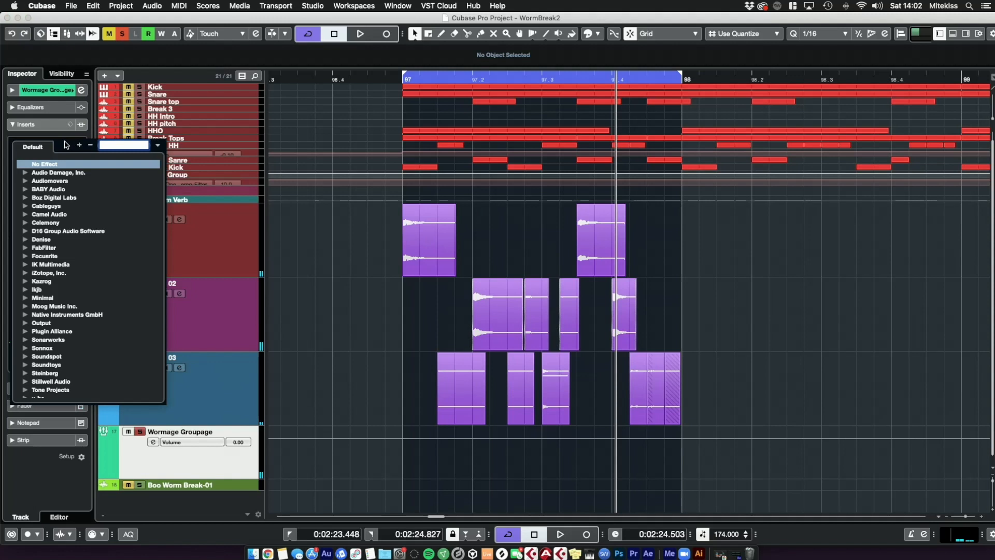
{"action": "type", "text": "cla"}
{"action": "left_click", "coordinate": [73, 331]}
{"action": "left_click_drag", "start_coordinate": [530, 401], "coordinate": [562, 107]}
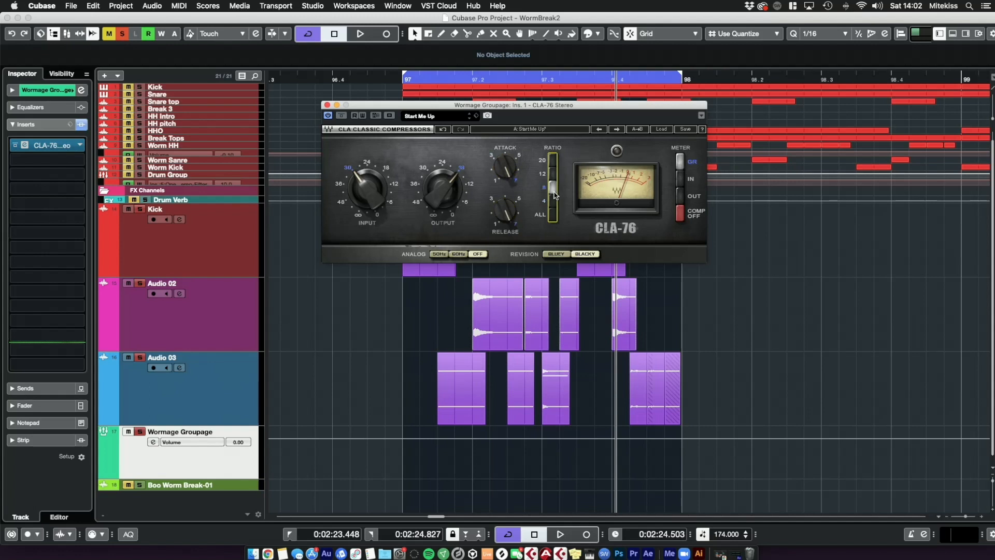
{"action": "left_click_drag", "start_coordinate": [454, 186], "coordinate": [453, 196]}
{"action": "key", "text": "space"}
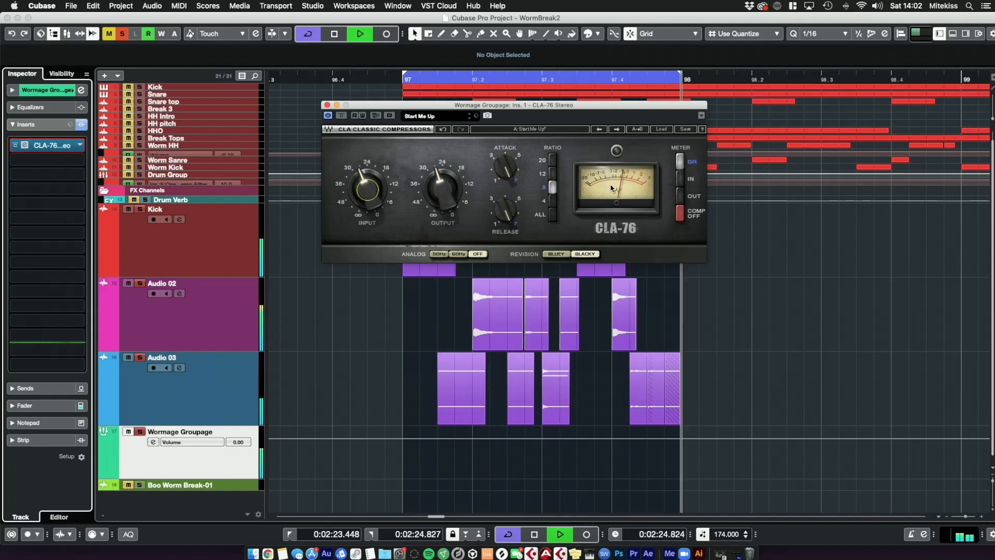
{"action": "key", "text": "space"}
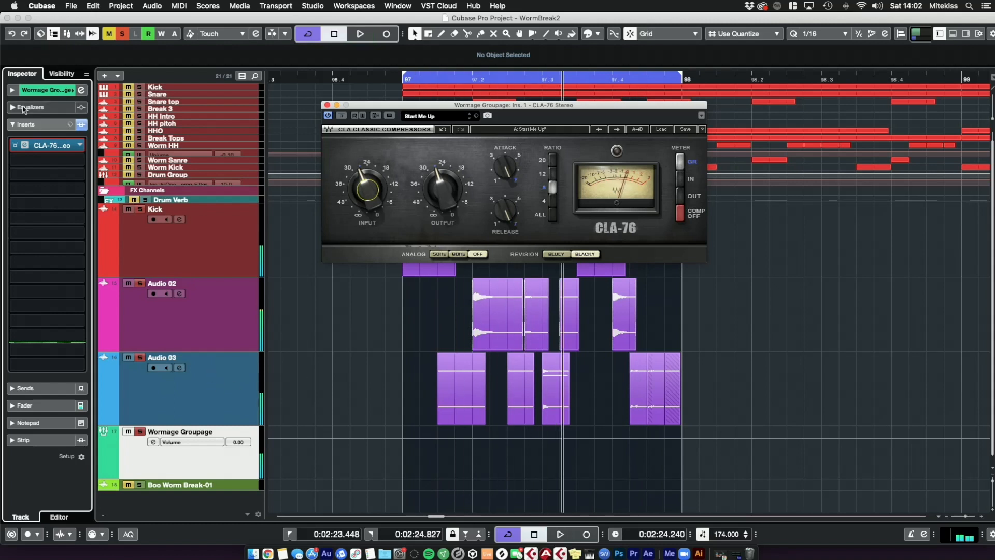
Step: Insert Maag EQ4 on the second slot, boost its Air gain and 150 Hz band, and close its window
{"action": "left_click", "coordinate": [48, 165]}
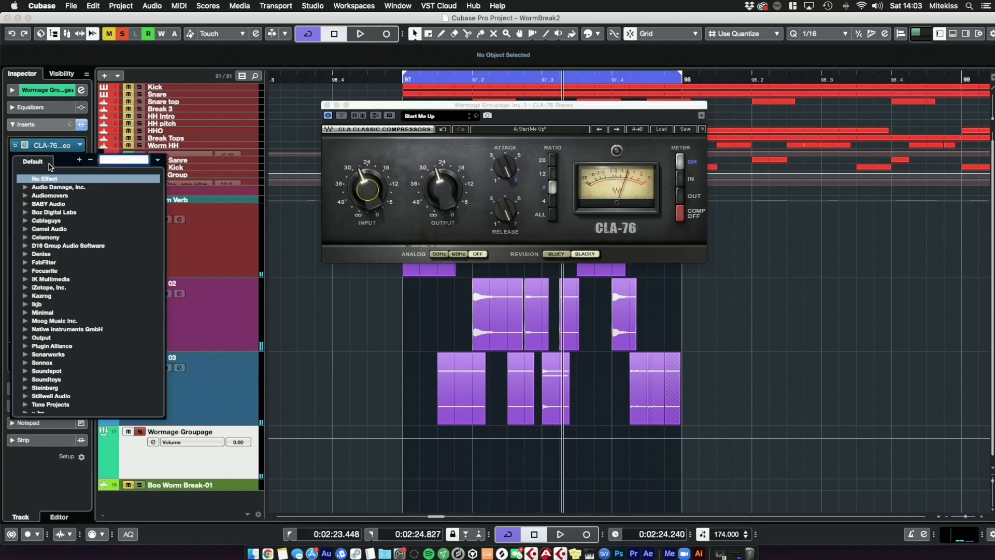
{"action": "type", "text": "maag"}
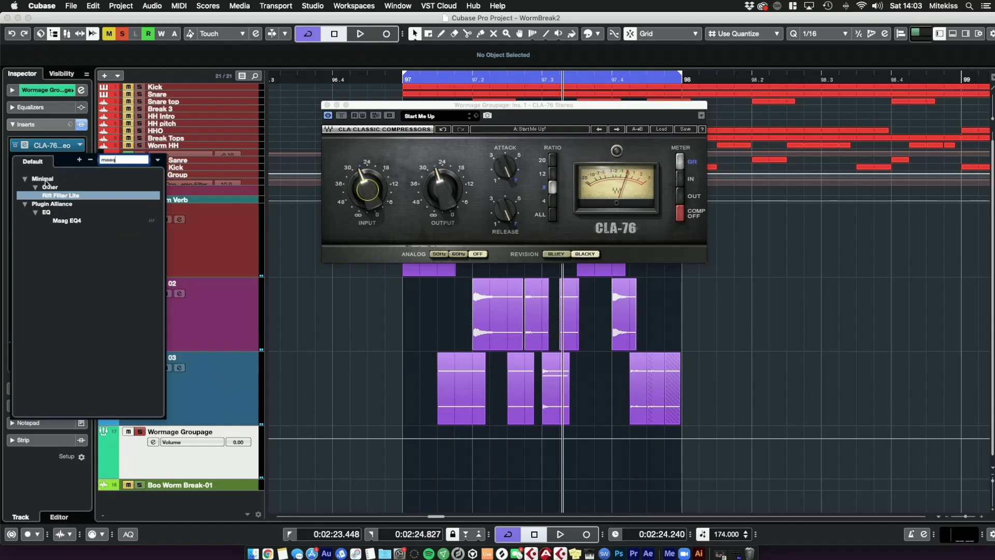
{"action": "left_click", "coordinate": [66, 222]}
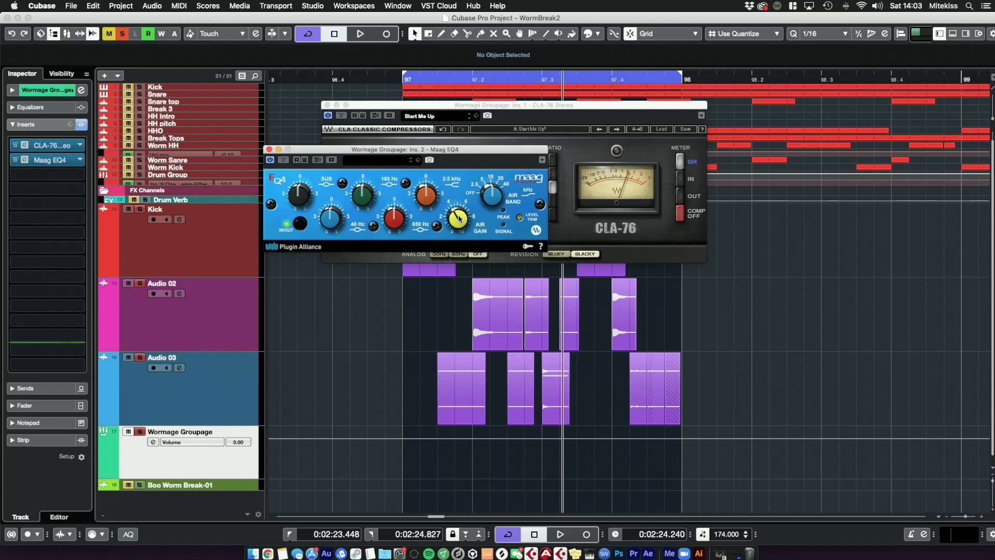
{"action": "key", "text": "space"}
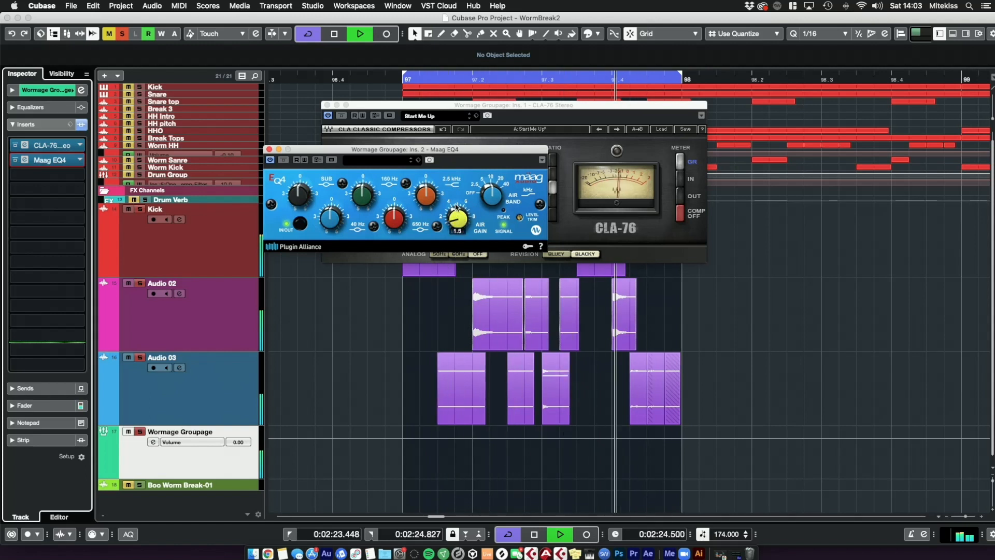
{"action": "left_click_drag", "start_coordinate": [452, 221], "coordinate": [450, 176]}
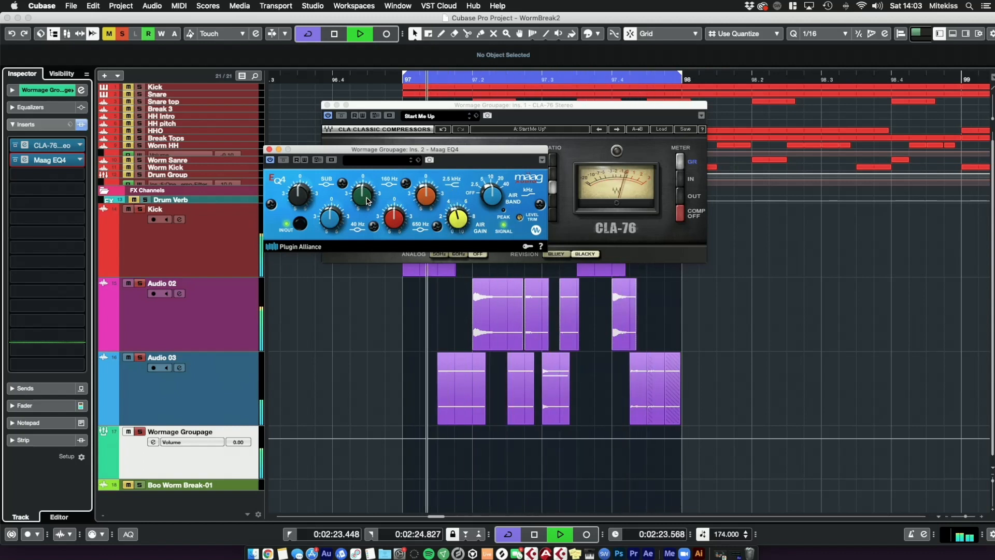
{"action": "left_click_drag", "start_coordinate": [357, 197], "coordinate": [358, 195]}
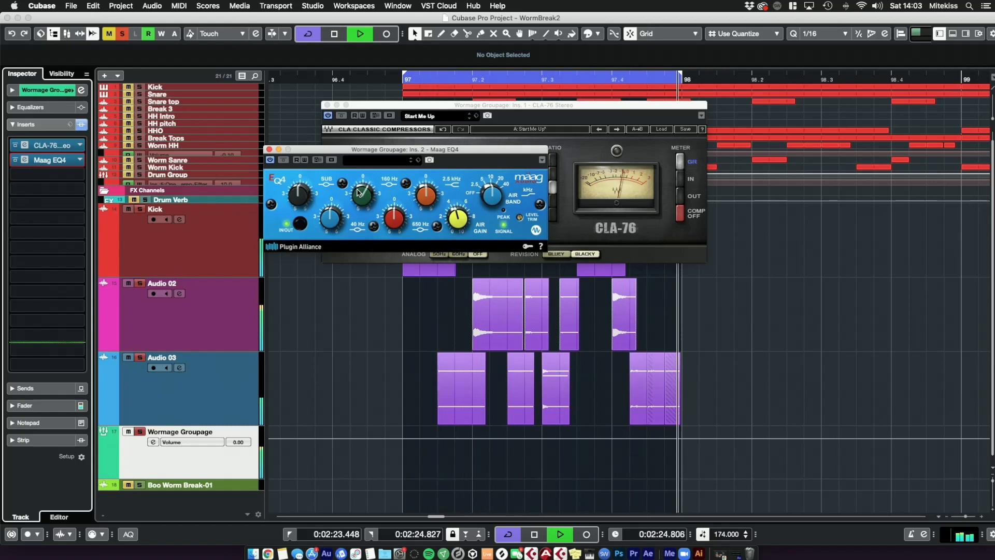
{"action": "left_click", "coordinate": [278, 150]}
{"action": "key", "text": "space"}
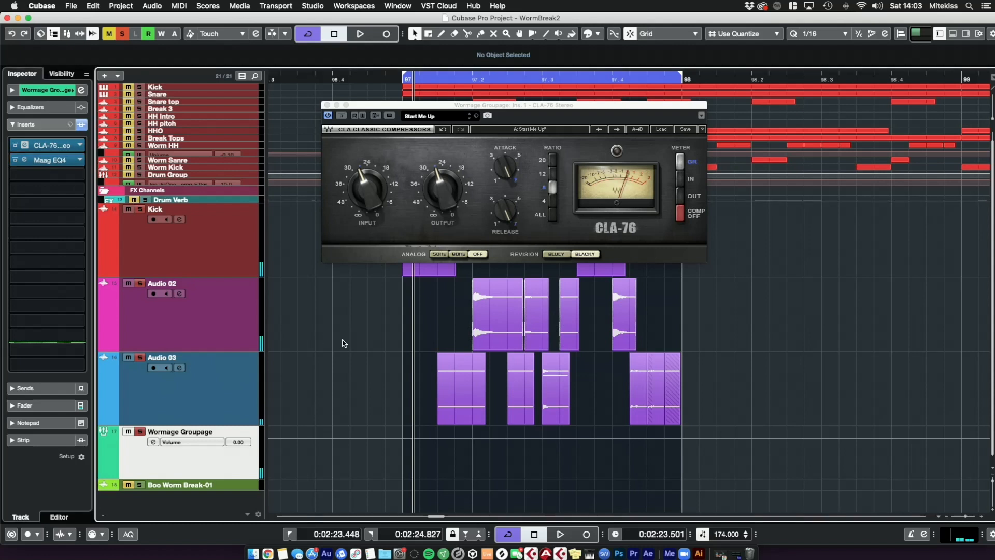
Step: Insert KClip3 on the group channel's third insert slot and reposition its window
{"action": "left_click", "coordinate": [60, 175]}
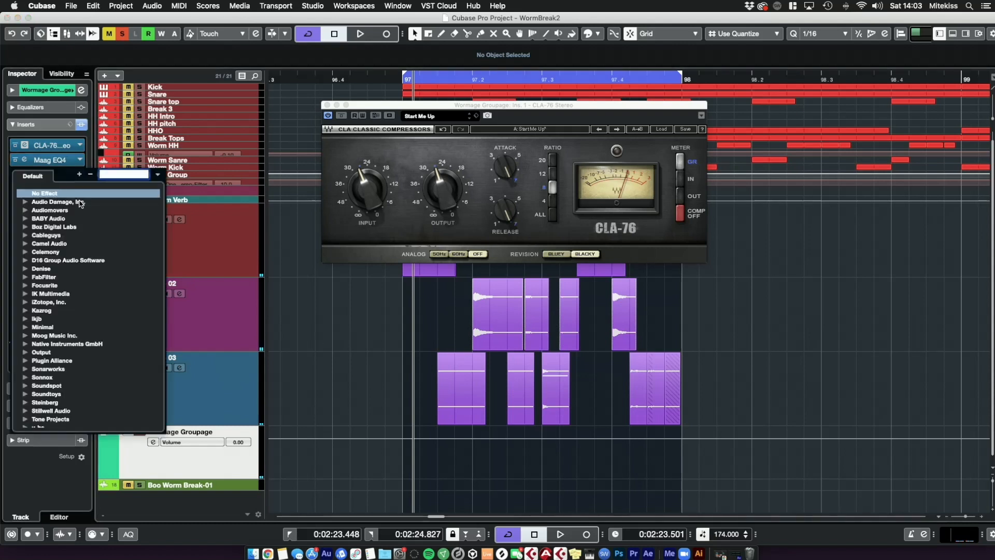
{"action": "type", "text": "kclip"}
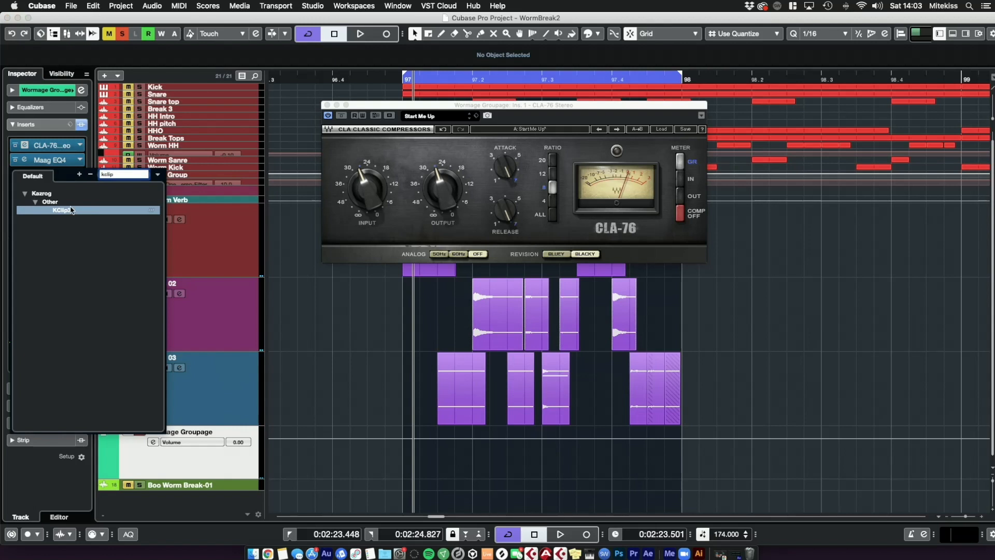
{"action": "left_click", "coordinate": [71, 210]}
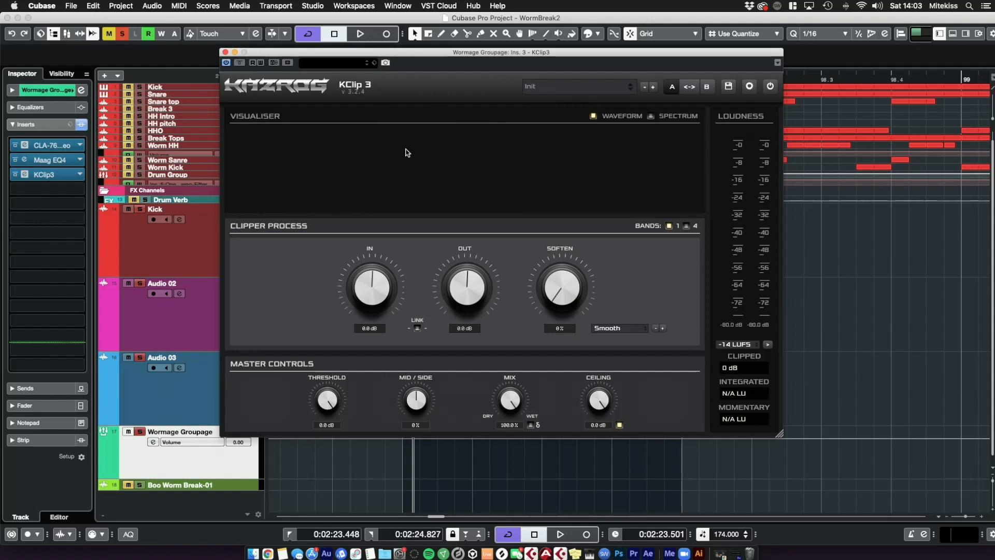
{"action": "left_click_drag", "start_coordinate": [496, 57], "coordinate": [463, 73]}
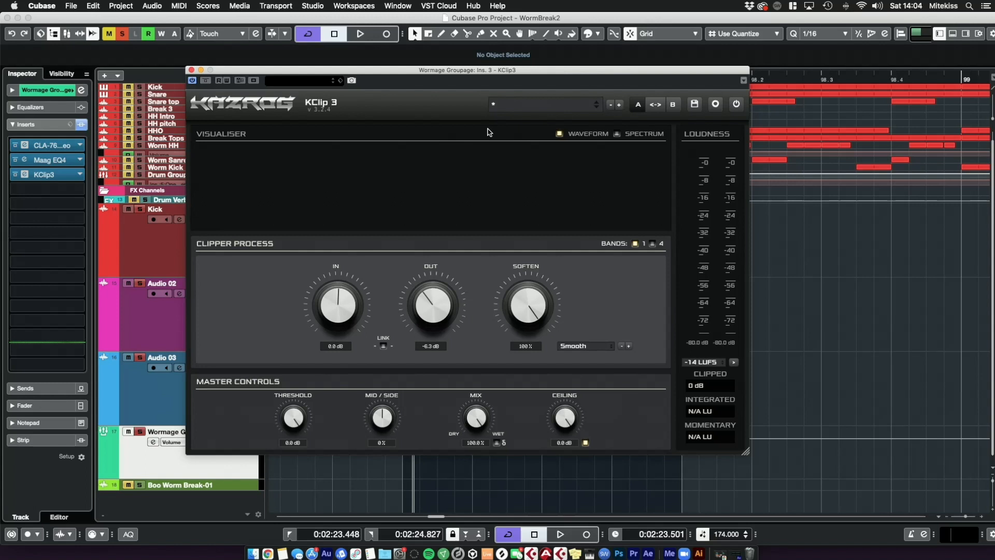
Step: Raise the KClip3 input to 6.9 dB during playback
{"action": "key", "text": "space"}
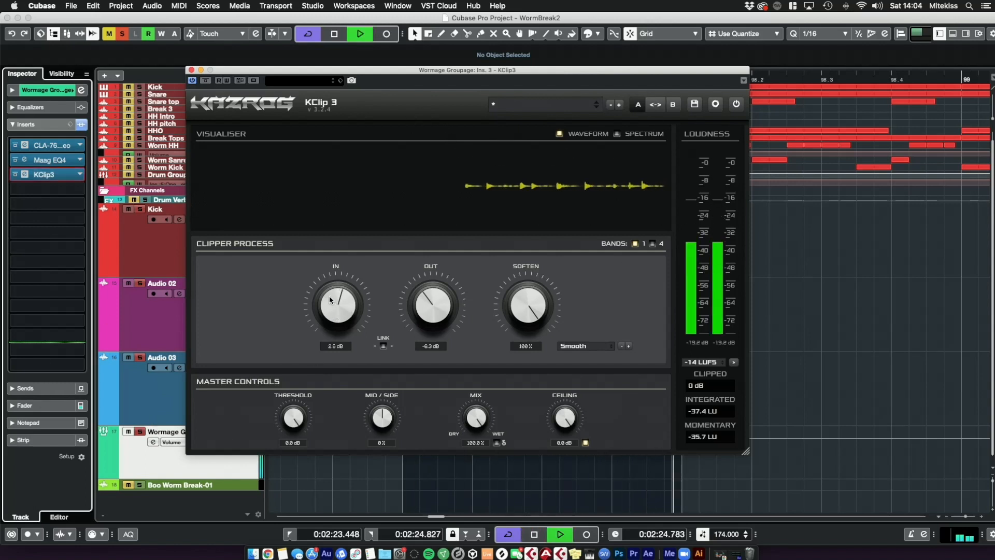
{"action": "left_click_drag", "start_coordinate": [328, 301], "coordinate": [327, 277]}
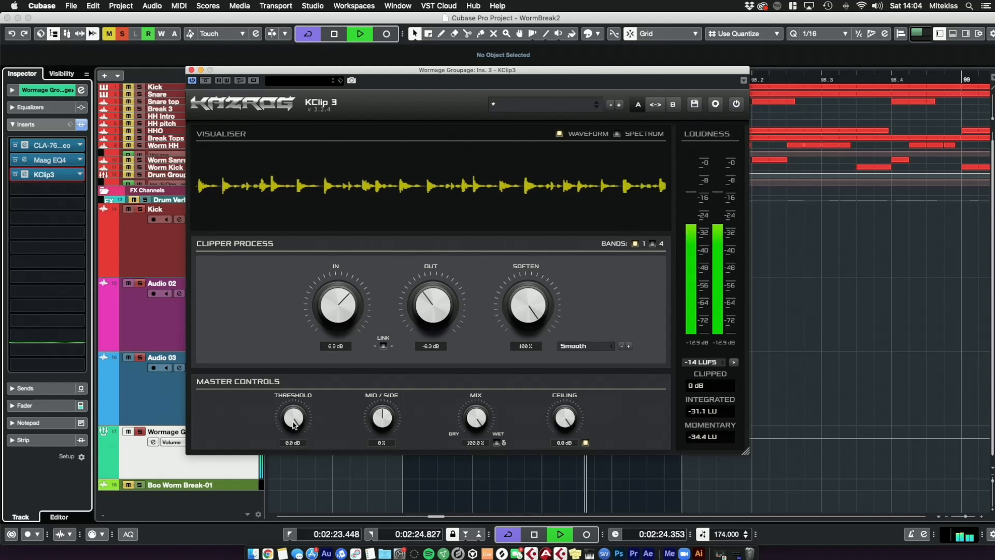
{"action": "key", "text": "space"}
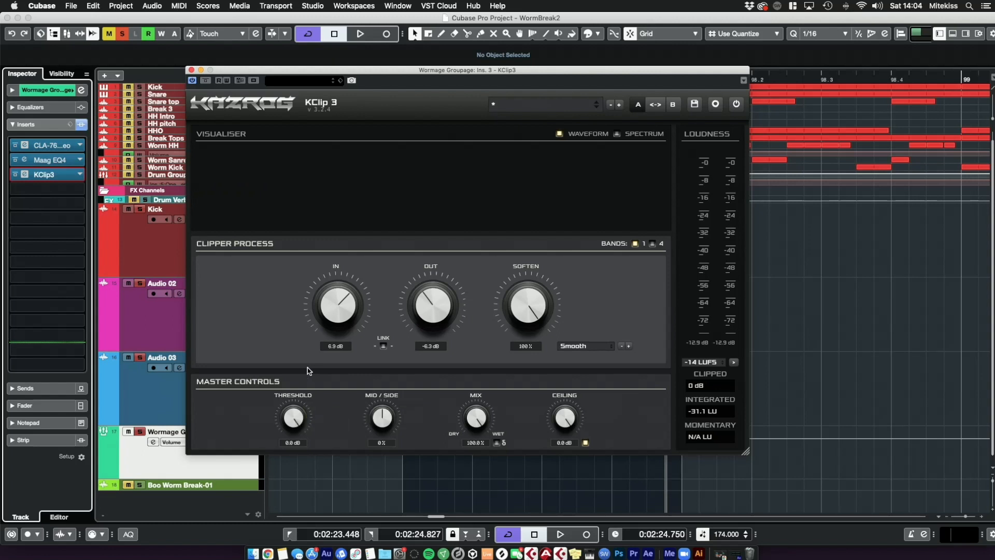
Step: Set the KClip3 threshold to -12.0 dB and its output to -2.2 dB while playing the loop
{"action": "key", "text": "space"}
{"action": "left_click_drag", "start_coordinate": [297, 419], "coordinate": [301, 552]}
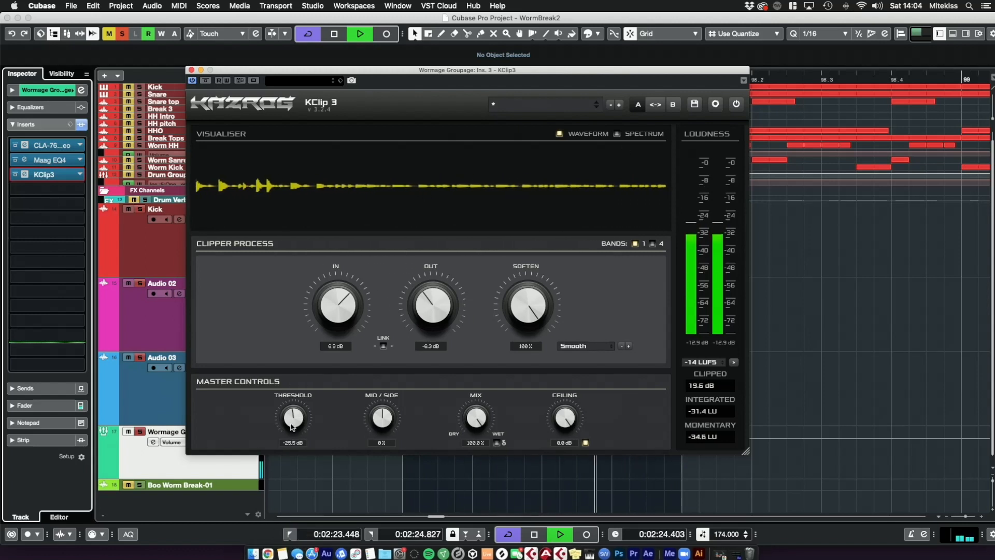
{"action": "left_click_drag", "start_coordinate": [293, 426], "coordinate": [285, 356]}
{"action": "left_click_drag", "start_coordinate": [427, 314], "coordinate": [427, 293]}
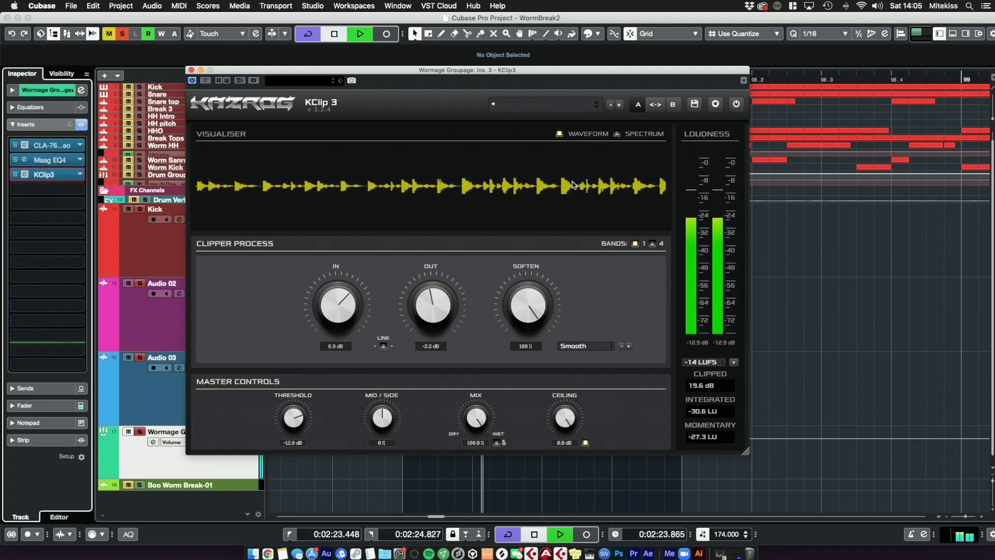
{"action": "key", "text": "space"}
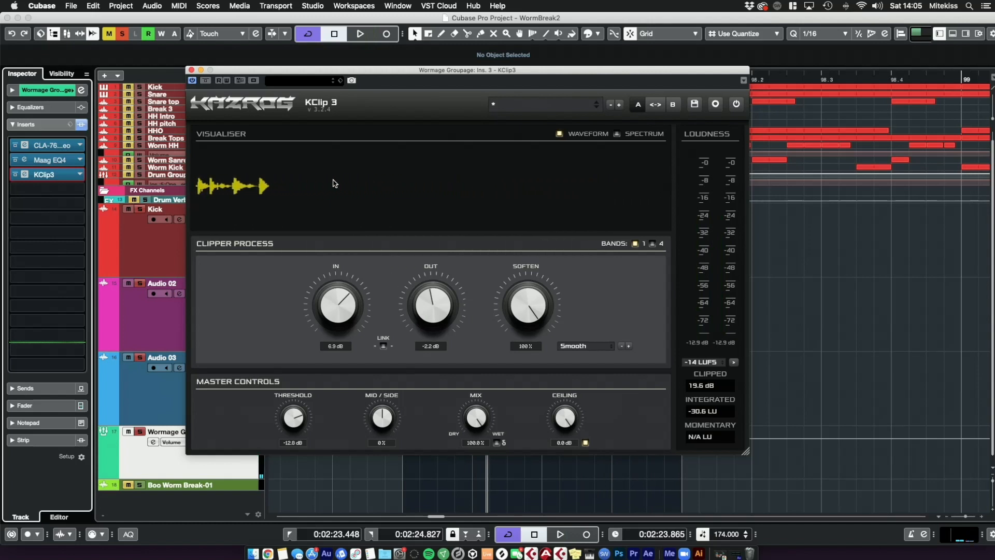
Step: Compare the group with KClip3 bypassed and re-enabled, then close the plugin windows
{"action": "key", "text": "space"}
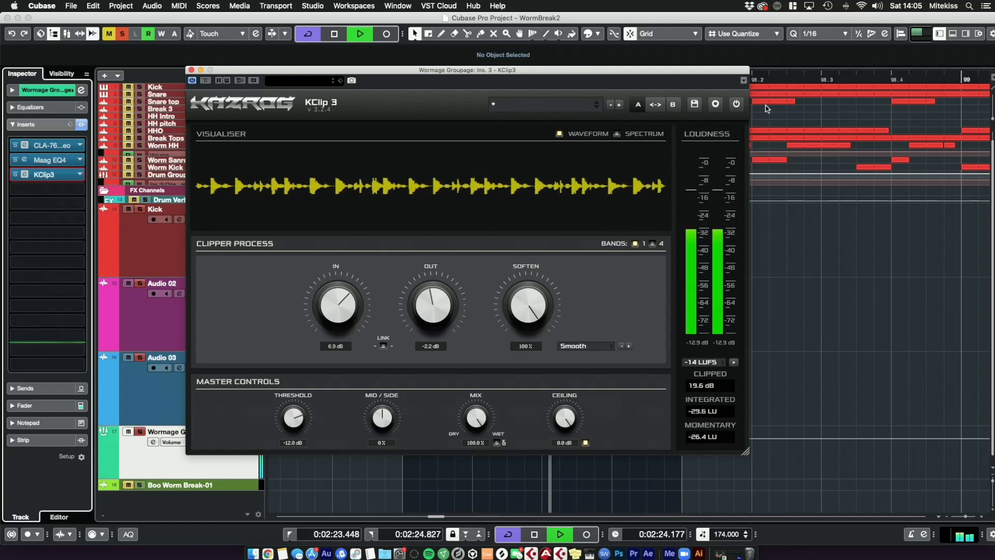
{"action": "left_click", "coordinate": [737, 104]}
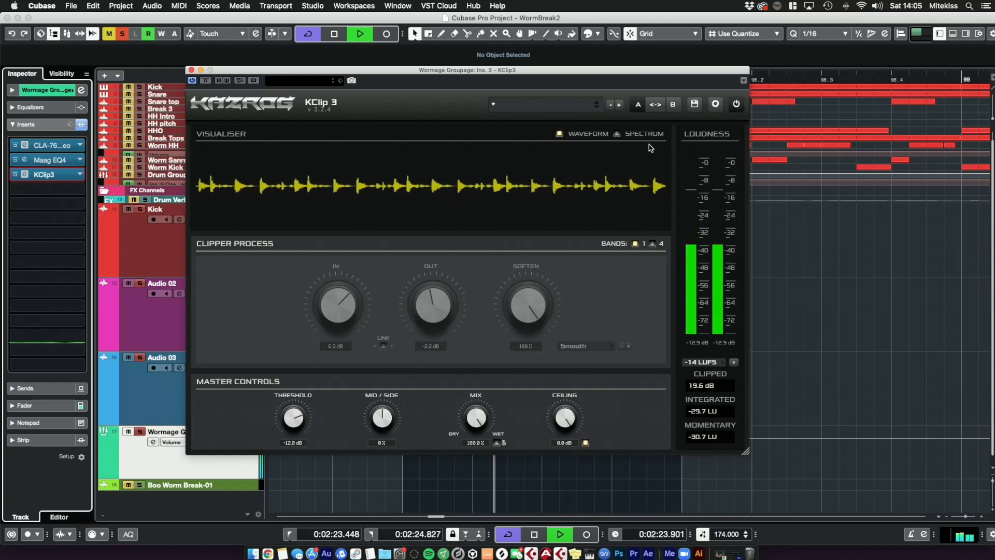
{"action": "left_click", "coordinate": [736, 106]}
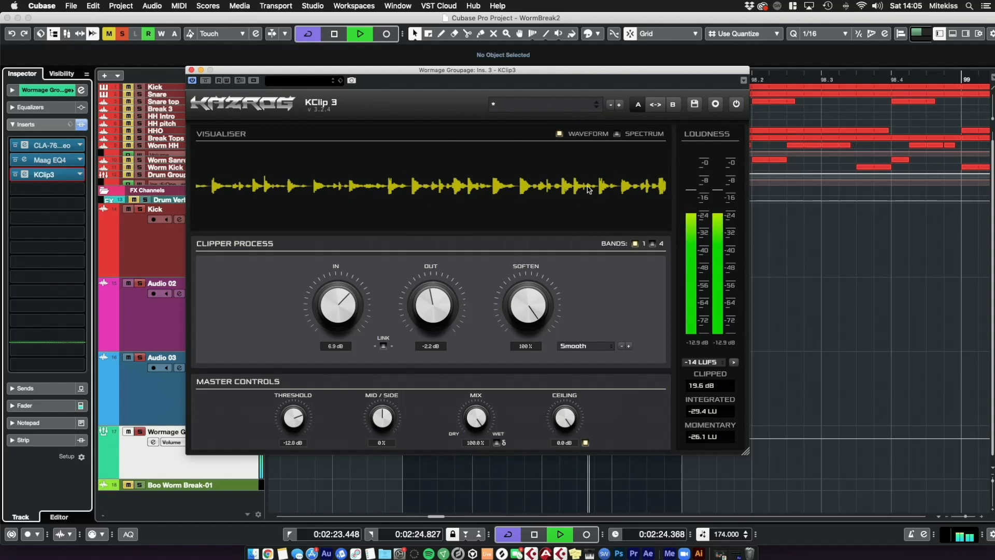
{"action": "left_click", "coordinate": [929, 355]}
{"action": "left_click", "coordinate": [191, 70]}
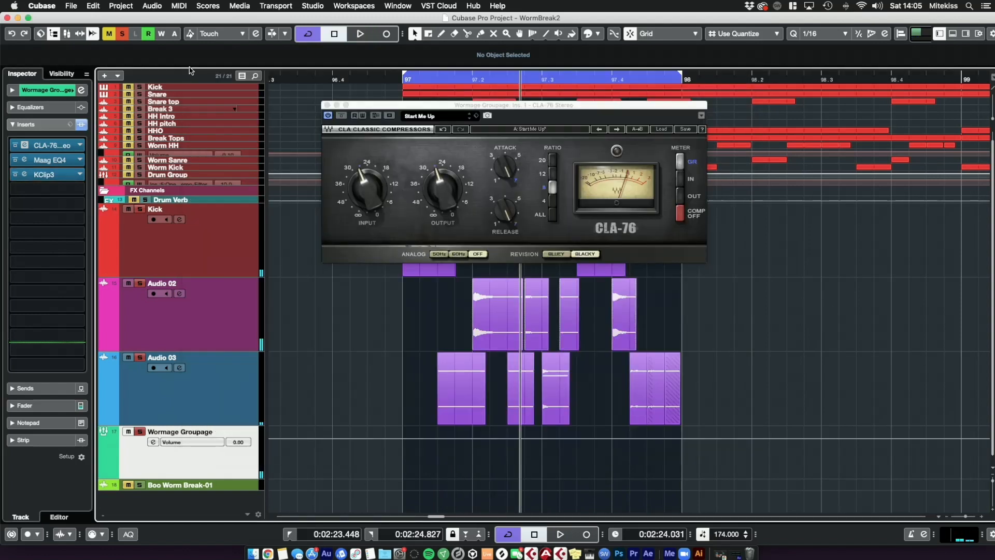
{"action": "left_click", "coordinate": [327, 106]}
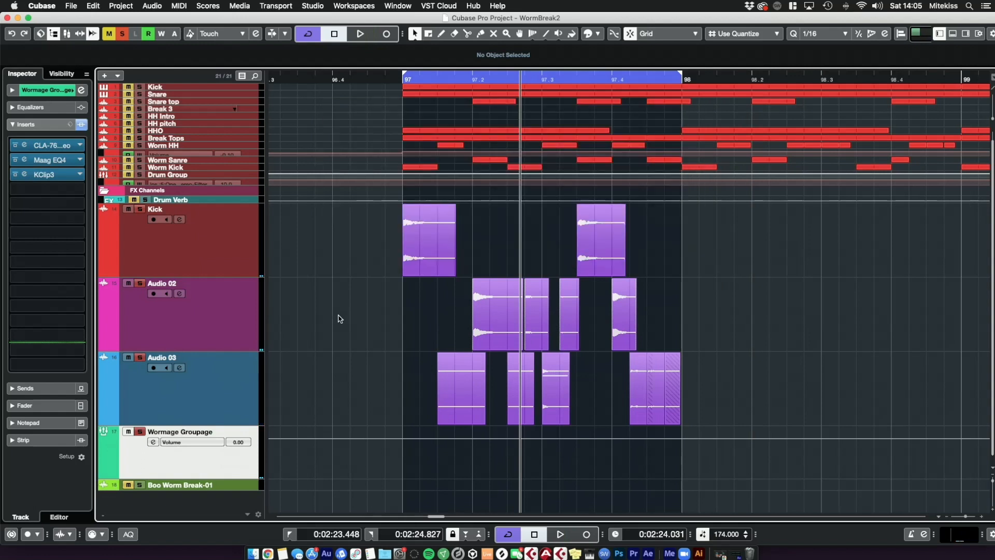
{"action": "left_click", "coordinate": [56, 205]}
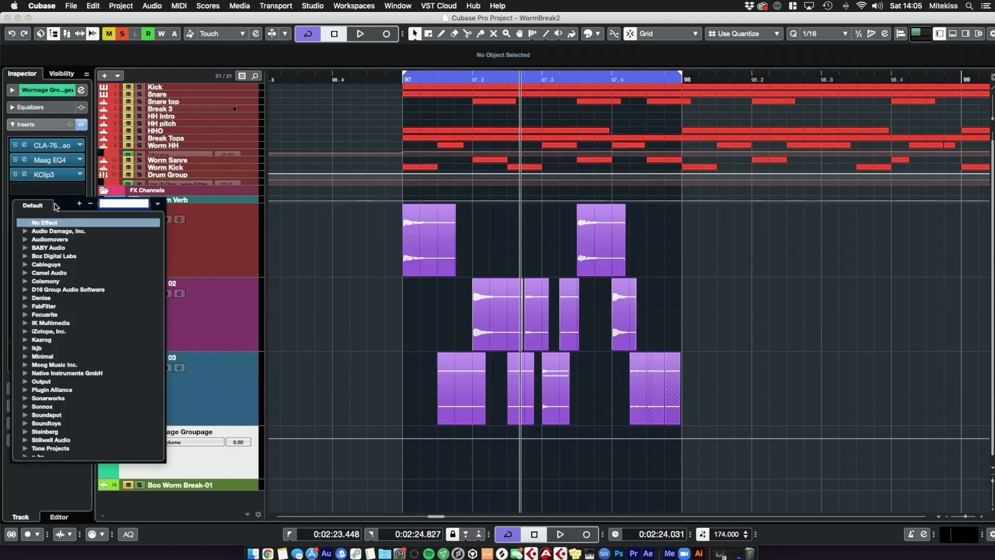
{"action": "type", "text": "oxf"}
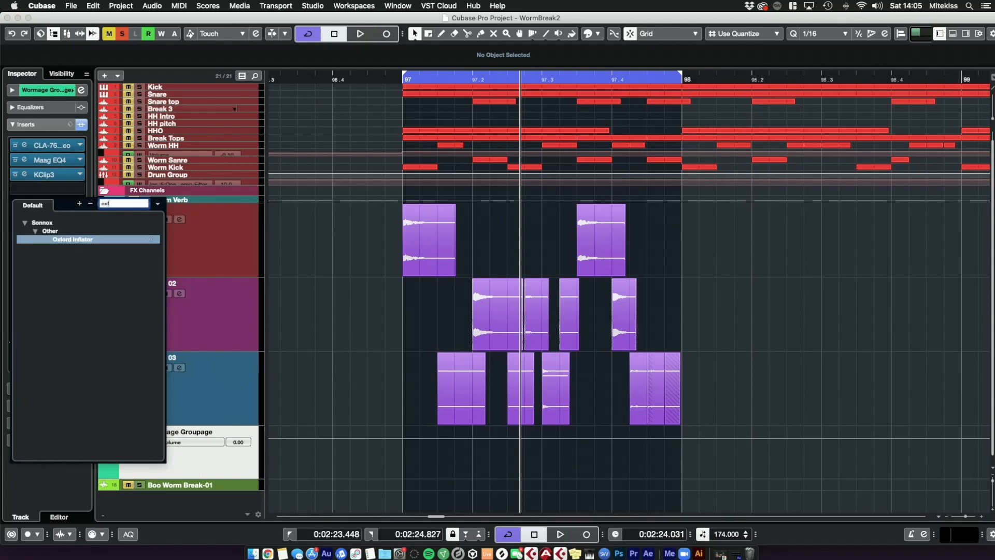
{"action": "key", "text": "Return"}
{"action": "left_click_drag", "start_coordinate": [817, 208], "coordinate": [321, 117]}
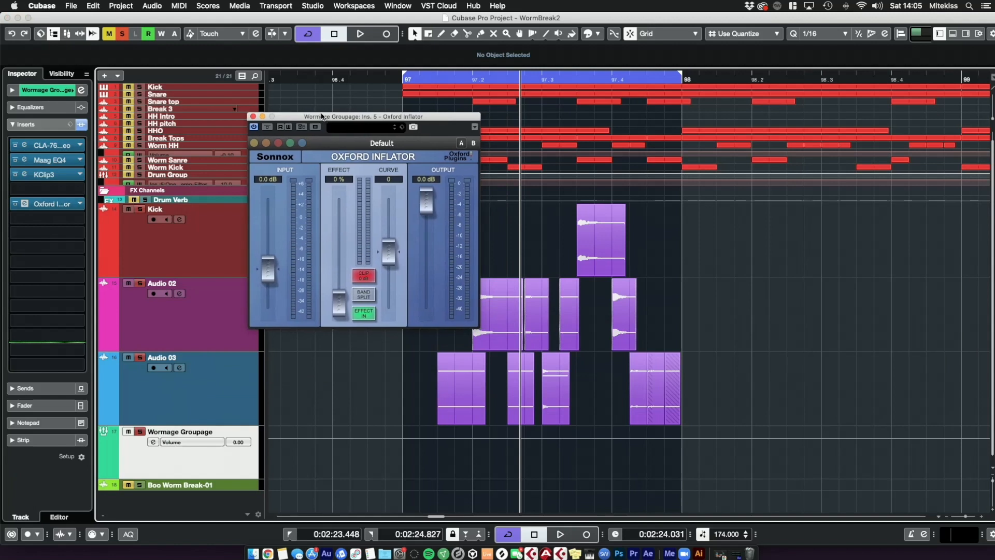
{"action": "left_click", "coordinate": [78, 204]}
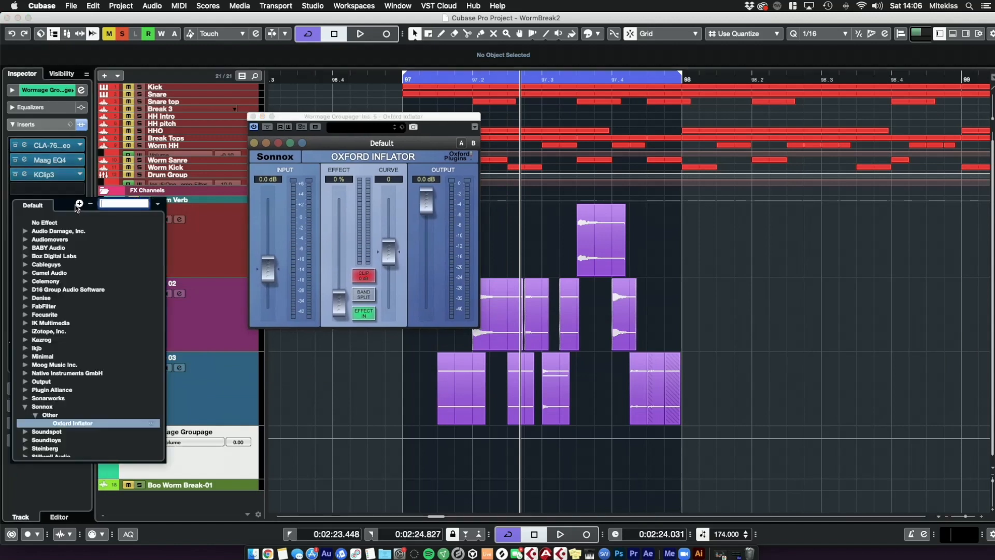
{"action": "left_click", "coordinate": [35, 224]}
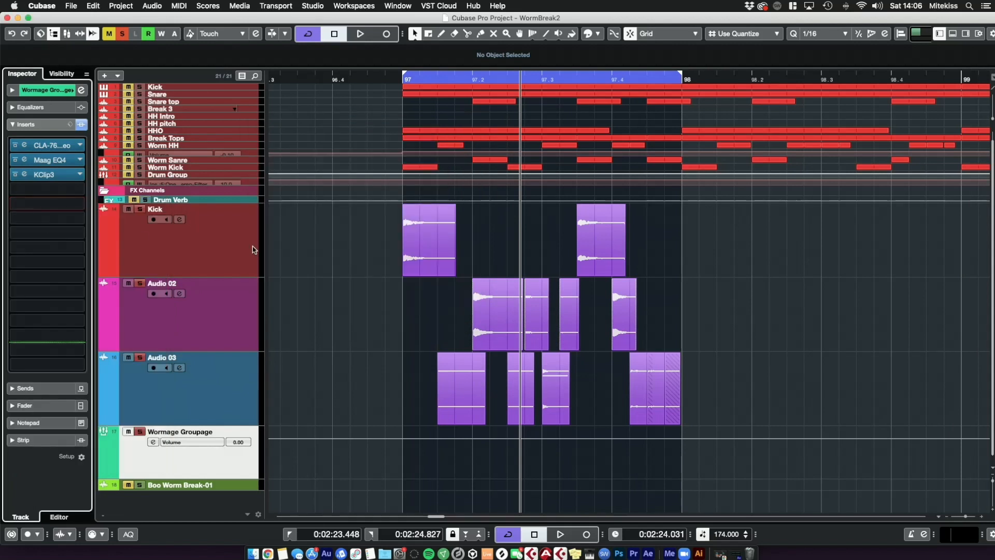
Step: Add a stereo FX channel track with the ValhallaVintageVerb effect
{"action": "left_click", "coordinate": [444, 257]}
{"action": "right_click", "coordinate": [236, 466]}
{"action": "mouse_move", "coordinate": [278, 469]}
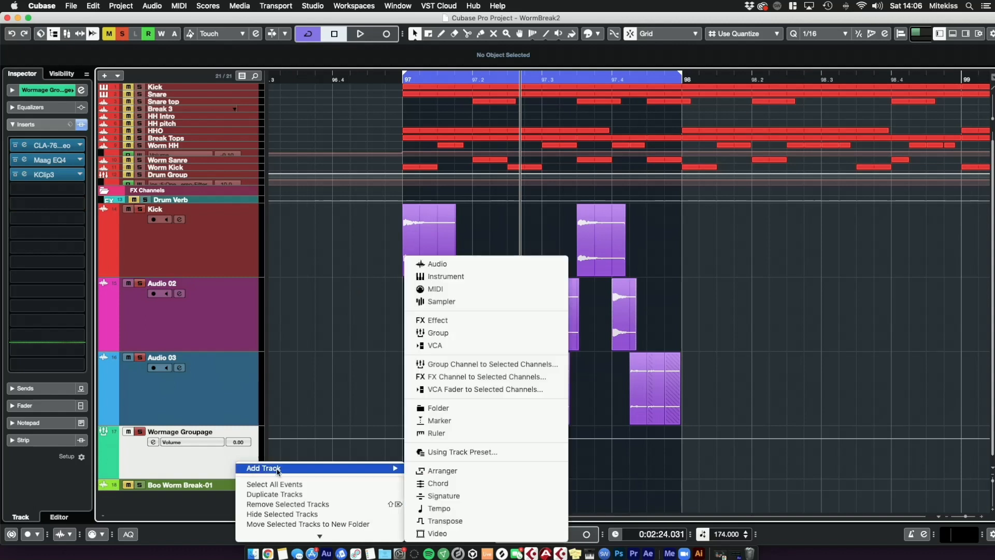
{"action": "left_click", "coordinate": [459, 325]}
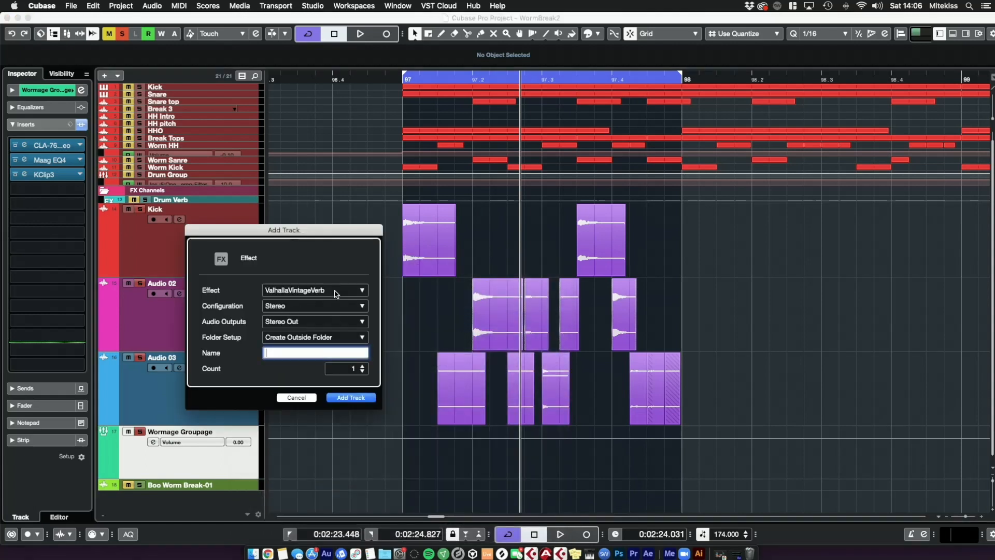
{"action": "left_click", "coordinate": [357, 401]}
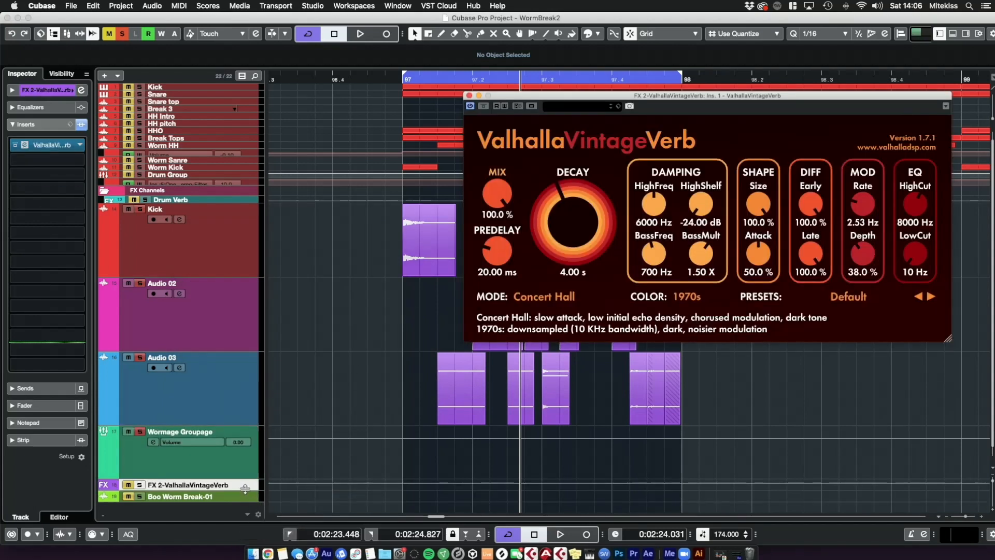
Step: Load the SR-Short Drum Room preset in ValhallaVintageVerb
{"action": "left_click_drag", "start_coordinate": [245, 490], "coordinate": [247, 558]}
{"action": "scroll", "coordinate": [353, 427], "scroll_direction": "down", "scroll_amount": 5}
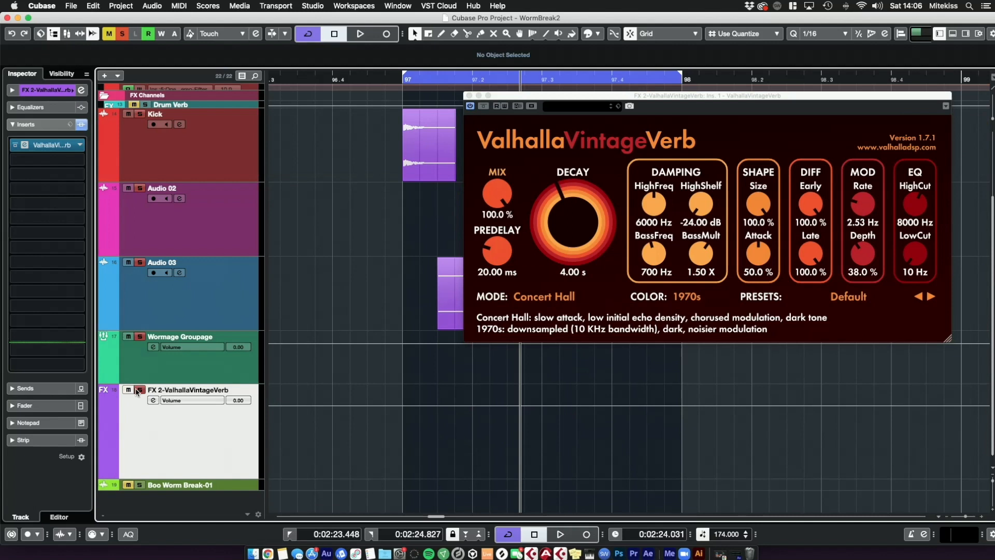
{"action": "left_click_drag", "start_coordinate": [654, 96], "coordinate": [527, 114]}
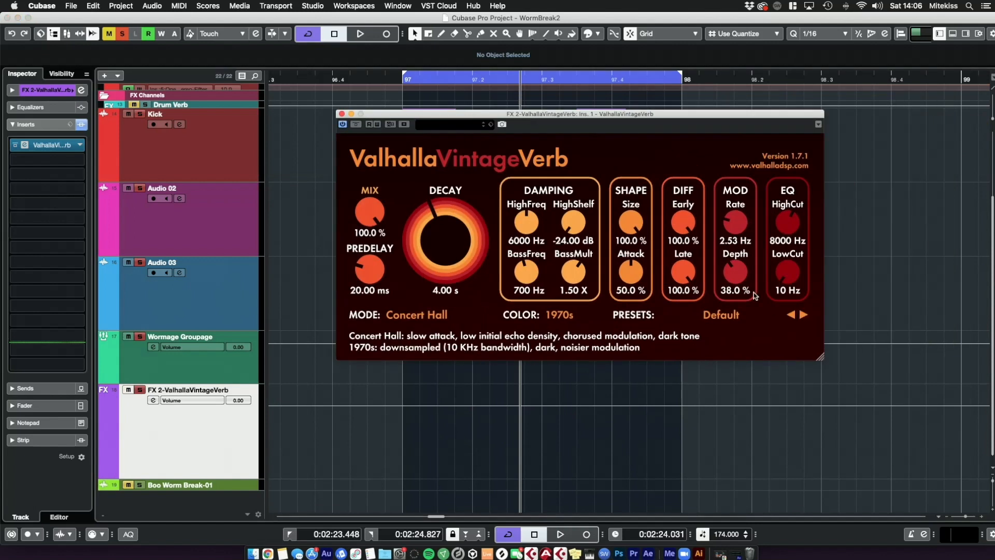
{"action": "left_click", "coordinate": [741, 314]}
{"action": "mouse_move", "coordinate": [736, 301]}
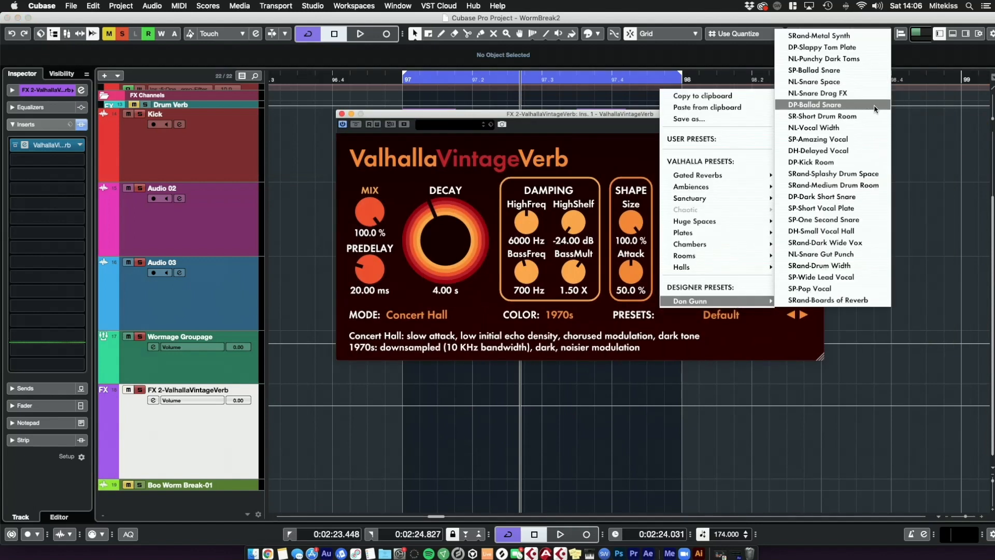
{"action": "left_click", "coordinate": [852, 119]}
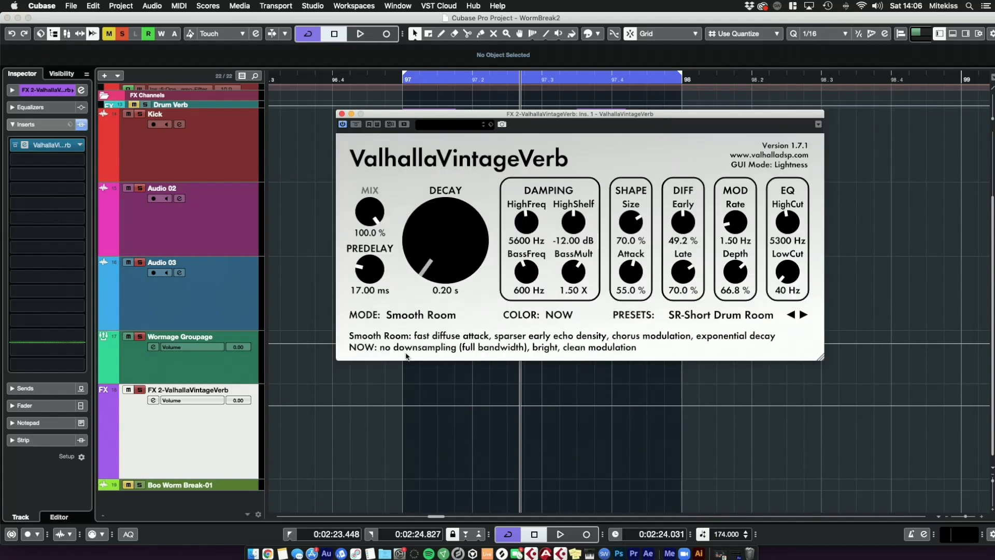
Step: Set the reverb's predelay to 0.00 ms and low cut to 560 Hz, then close the plugin window
{"action": "left_click_drag", "start_coordinate": [371, 267], "coordinate": [354, 398]}
{"action": "left_click_drag", "start_coordinate": [784, 280], "coordinate": [762, 237]}
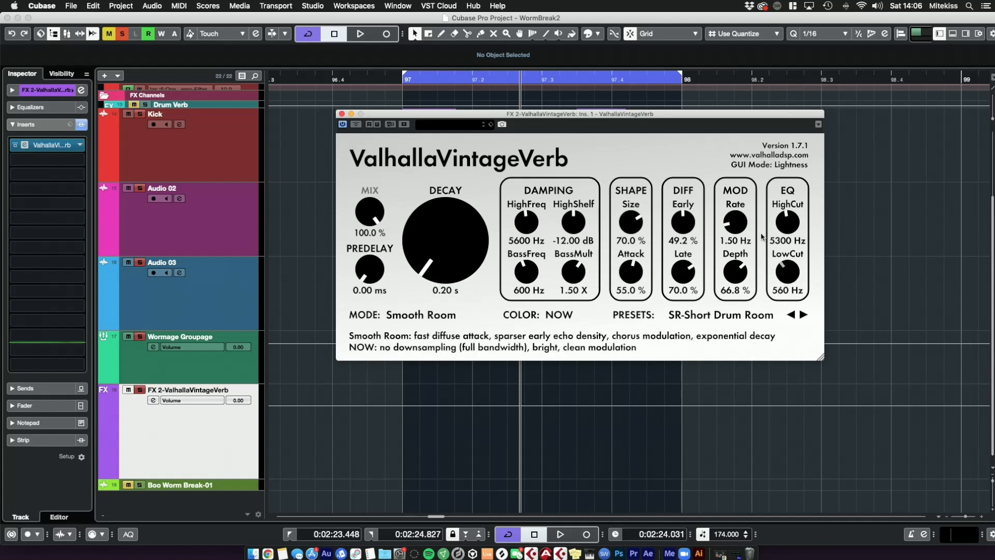
{"action": "left_click", "coordinate": [341, 114]}
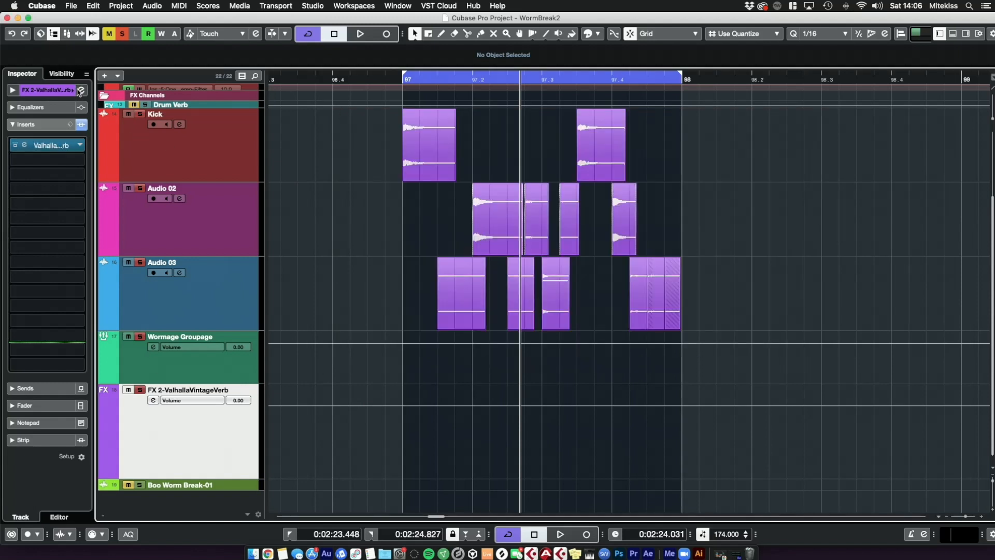
Step: Enable the low-cut filter on the reverb FX channel's EQ in its channel settings, then close them
{"action": "left_click", "coordinate": [81, 89]}
{"action": "left_click_drag", "start_coordinate": [332, 349], "coordinate": [421, 275]}
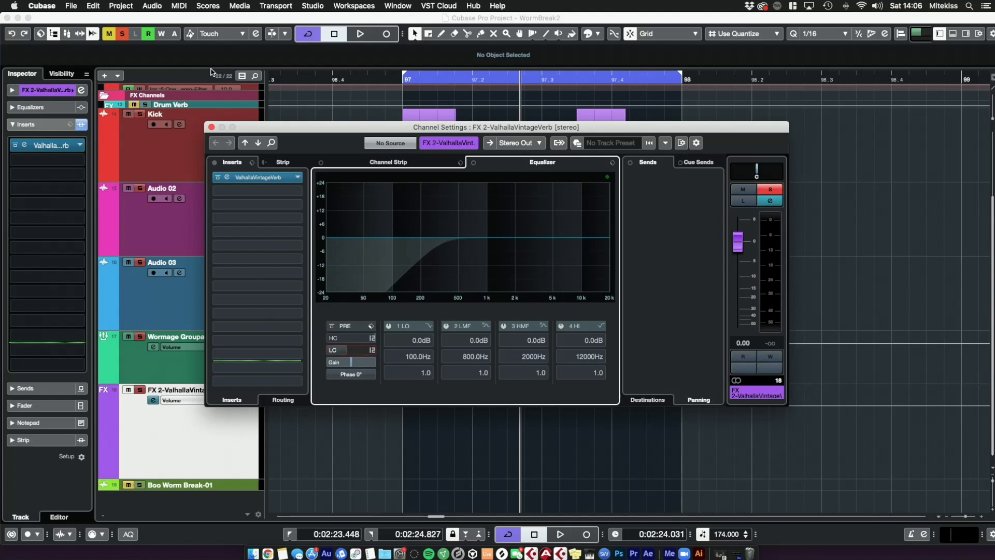
{"action": "left_click", "coordinate": [210, 127]}
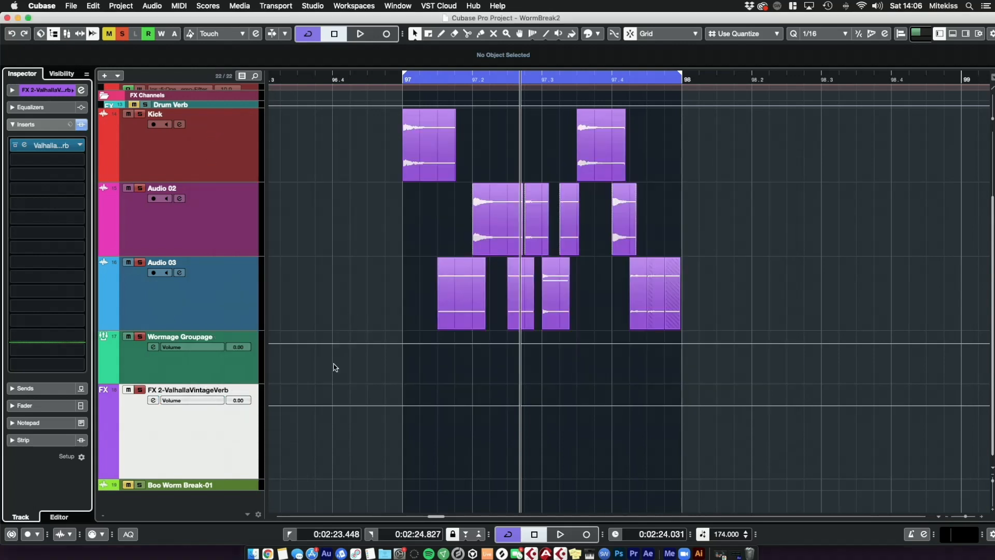
Step: Add a send from the Wormage Groupage channel to FX 2-ValhallaVintageVerb and activate it
{"action": "left_click", "coordinate": [191, 373]}
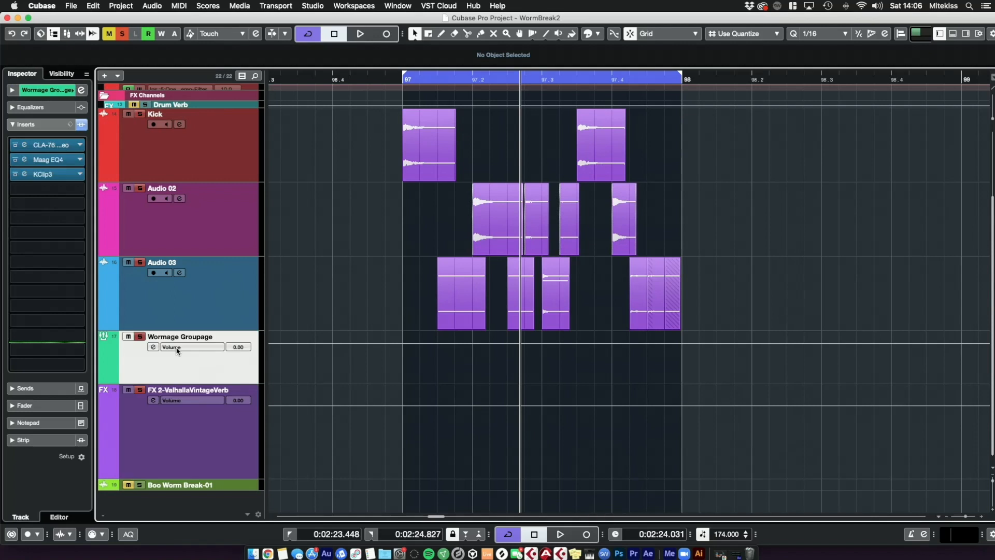
{"action": "left_click", "coordinate": [42, 389]}
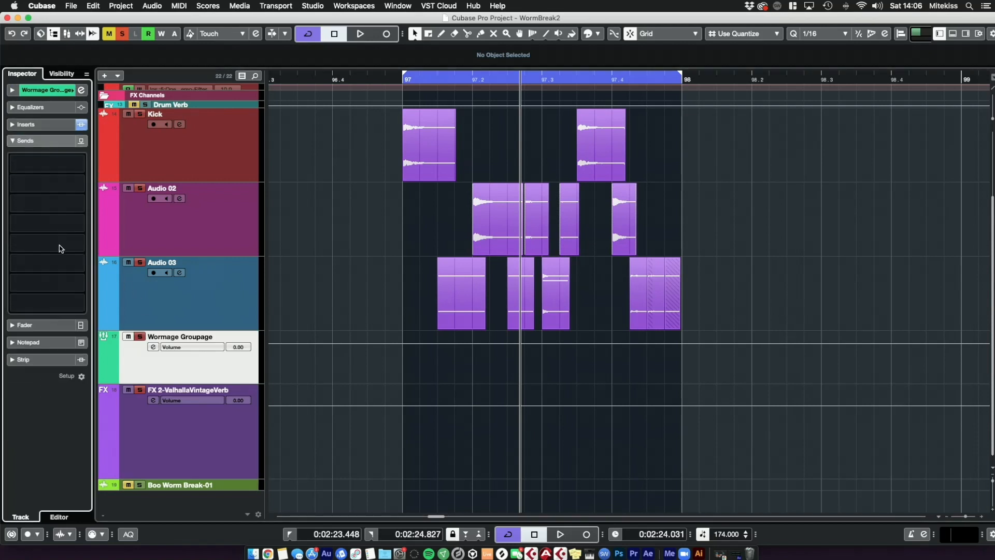
{"action": "left_click", "coordinate": [46, 168]}
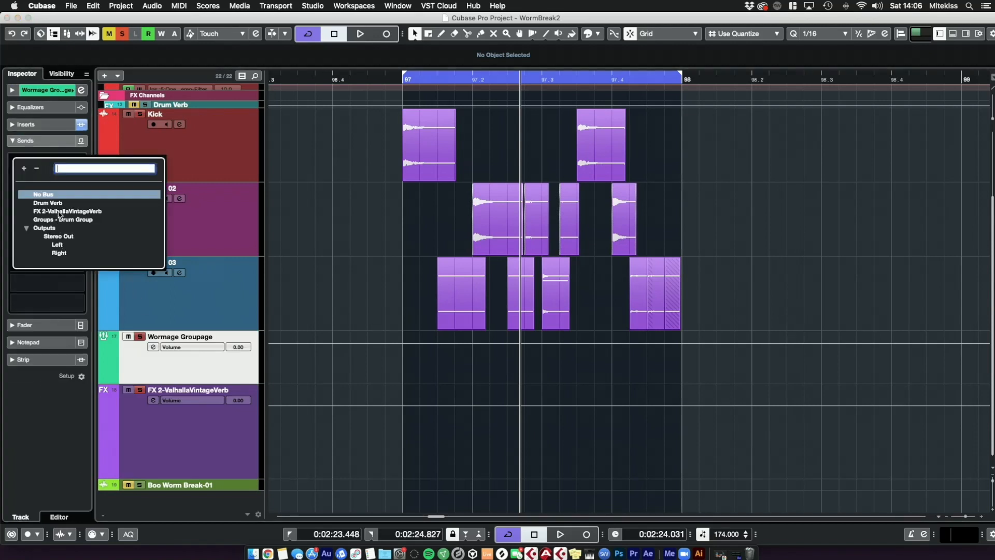
{"action": "left_click", "coordinate": [60, 211]}
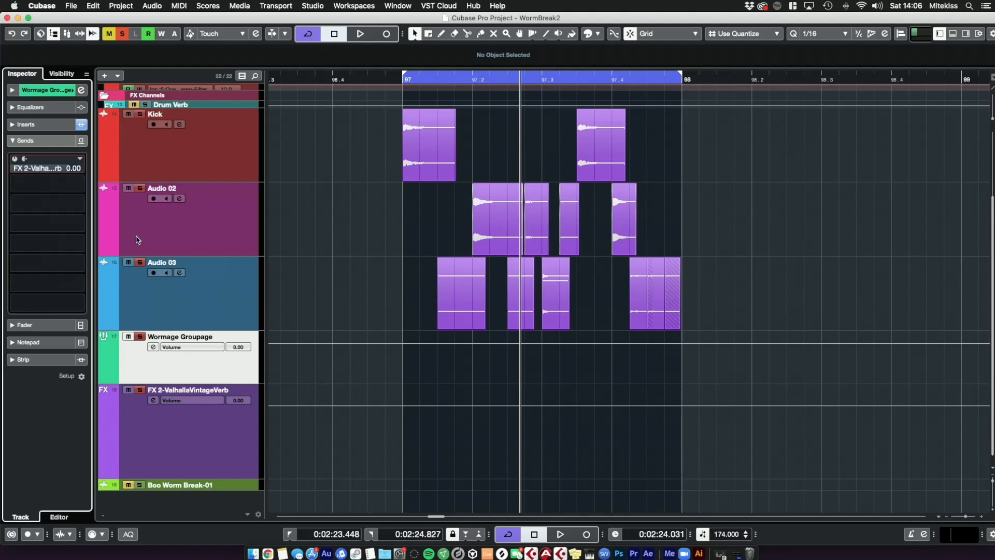
{"action": "left_click", "coordinate": [14, 159]}
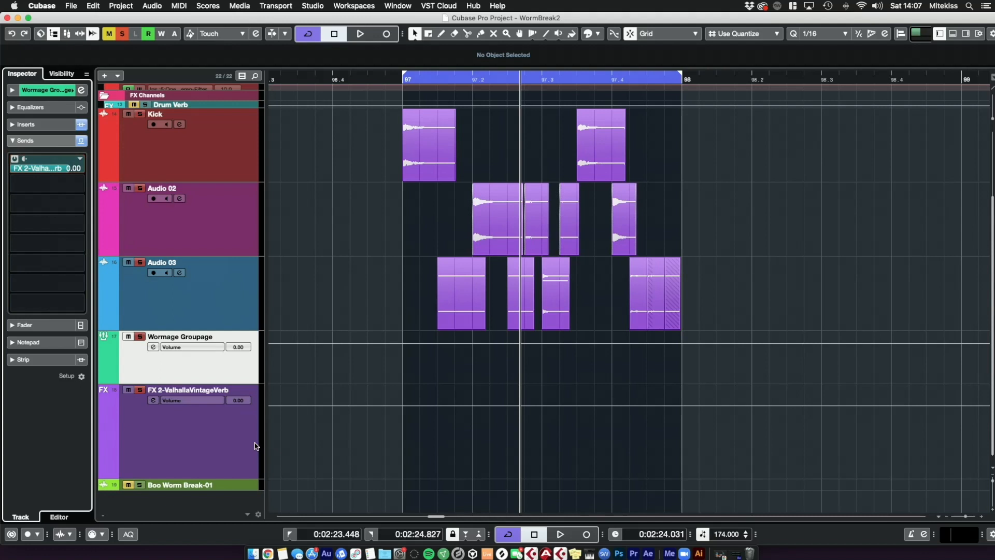
Step: Pull the Wormage Groupage fader all the way down to −∞
{"action": "left_click", "coordinate": [233, 446]}
{"action": "left_click", "coordinate": [228, 373]}
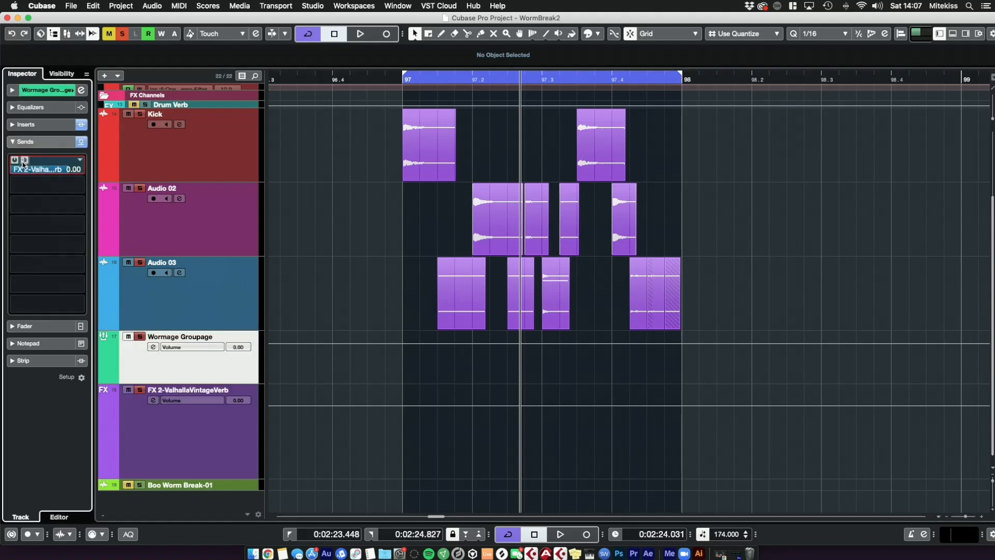
{"action": "left_click", "coordinate": [216, 456]}
{"action": "left_click", "coordinate": [202, 382]}
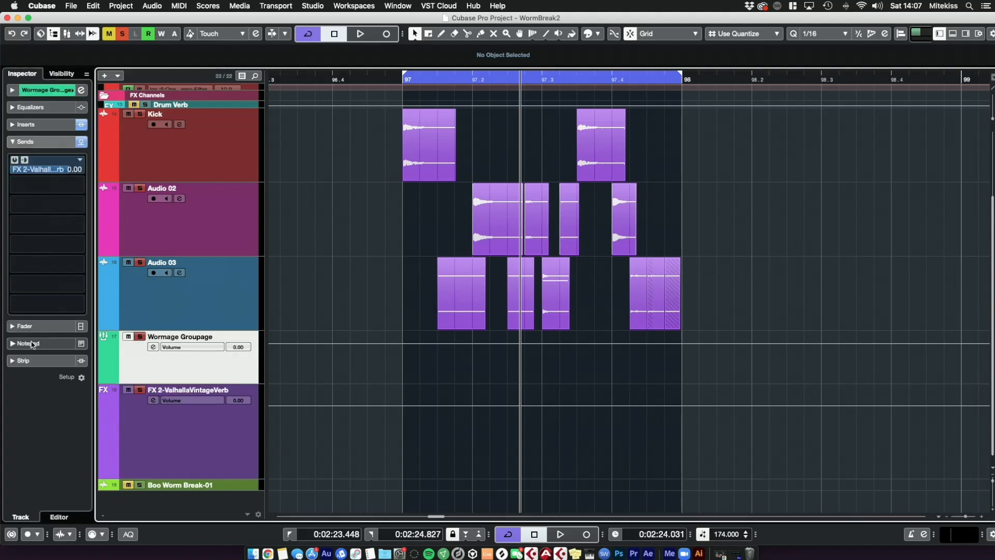
{"action": "left_click", "coordinate": [27, 325]}
{"action": "left_click_drag", "start_coordinate": [31, 242], "coordinate": [39, 361]}
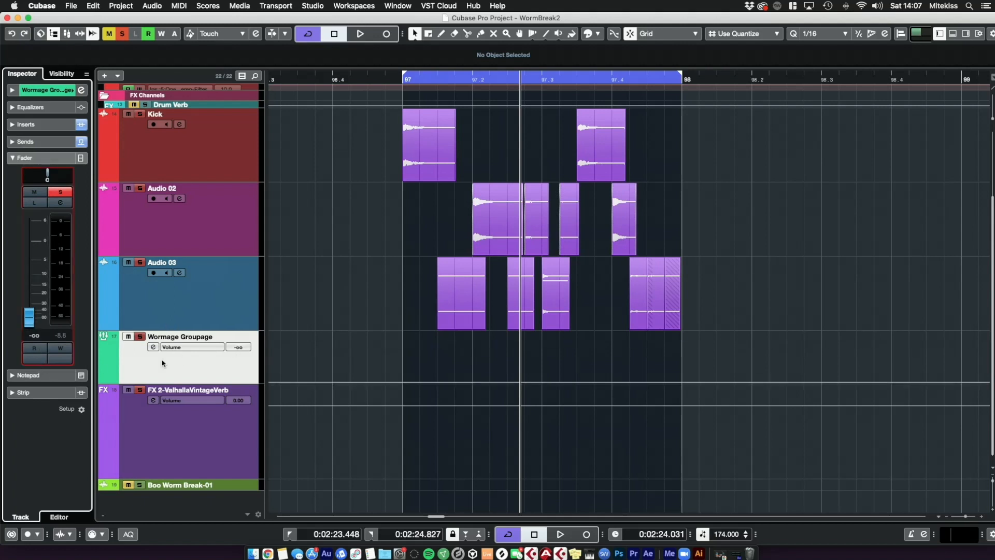
Step: Start playback, open the ValhallaVintageVerb editor and step back through the presets to SP-Pop Vocal
{"action": "left_click", "coordinate": [185, 440]}
{"action": "key", "text": "space"}
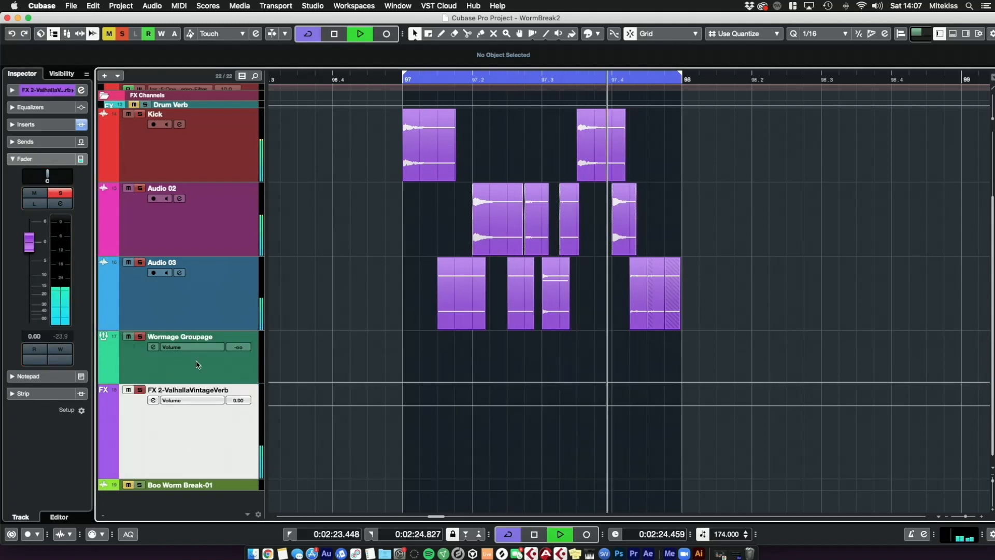
{"action": "left_click", "coordinate": [41, 126]}
{"action": "left_click", "coordinate": [24, 145]}
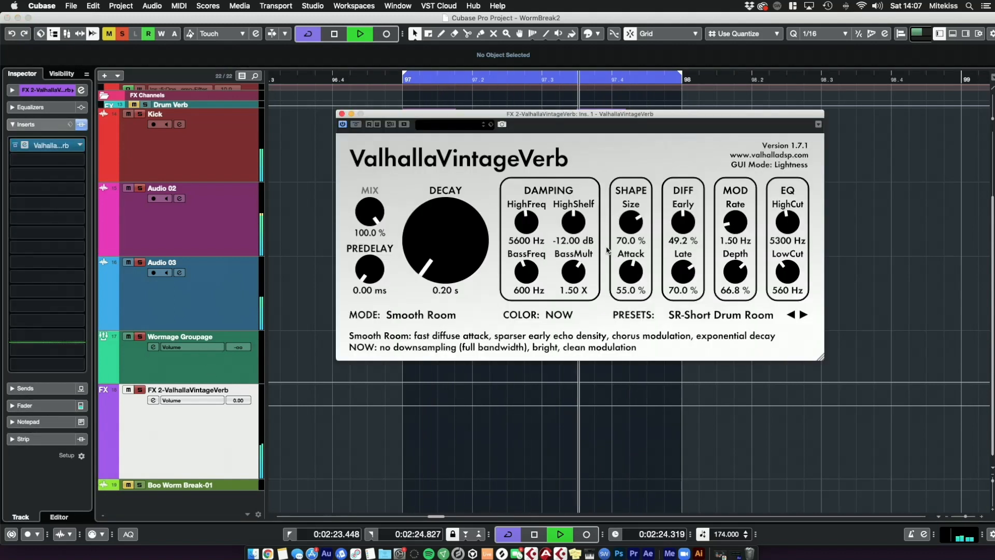
{"action": "left_click", "coordinate": [791, 315]}
{"action": "left_click", "coordinate": [791, 315]}
{"action": "left_click", "coordinate": [791, 314]}
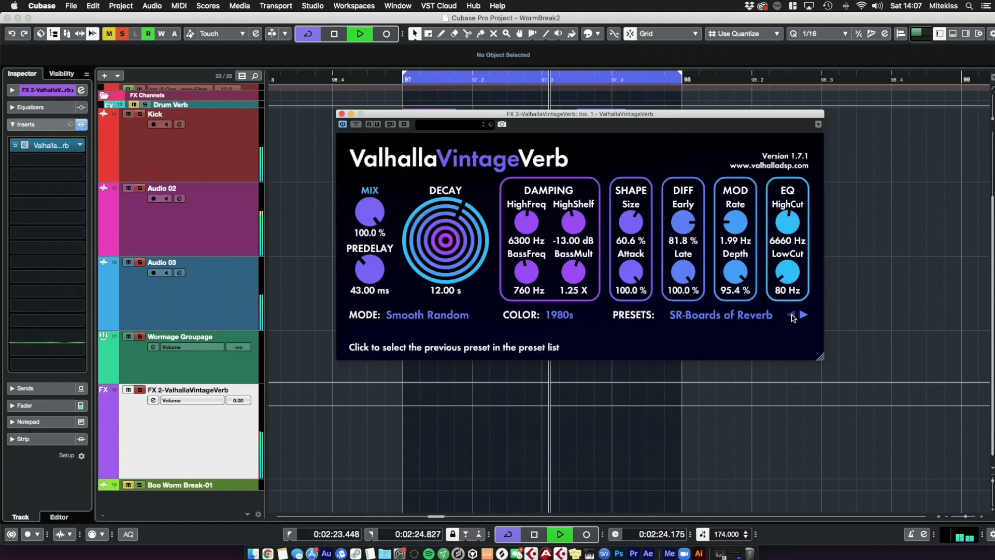
{"action": "left_click", "coordinate": [792, 315]}
Step: Set the reverb's decay to 0.20 s and predelay to 0.00 ms, then stop playback
{"action": "left_click_drag", "start_coordinate": [439, 249], "coordinate": [426, 376]}
{"action": "left_click_drag", "start_coordinate": [367, 271], "coordinate": [359, 373]}
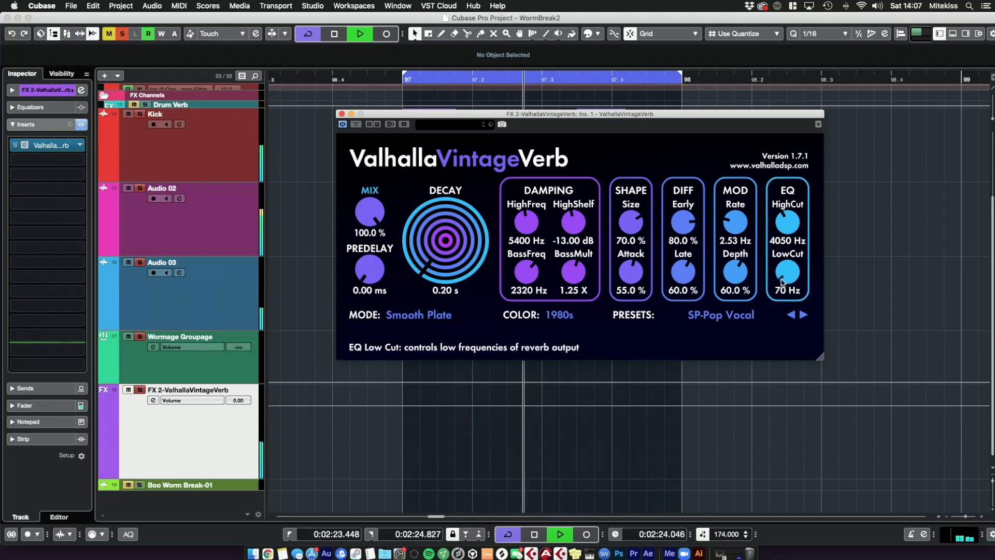
{"action": "key", "text": "space"}
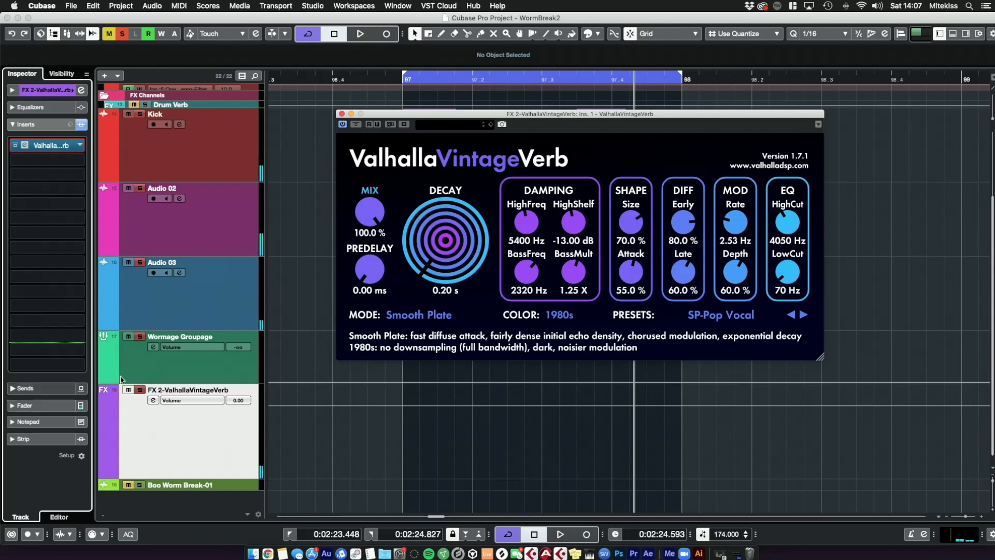
Step: Set the Wormage Groupage send level to the reverb to 0.00 dB
{"action": "key", "text": "Up"}
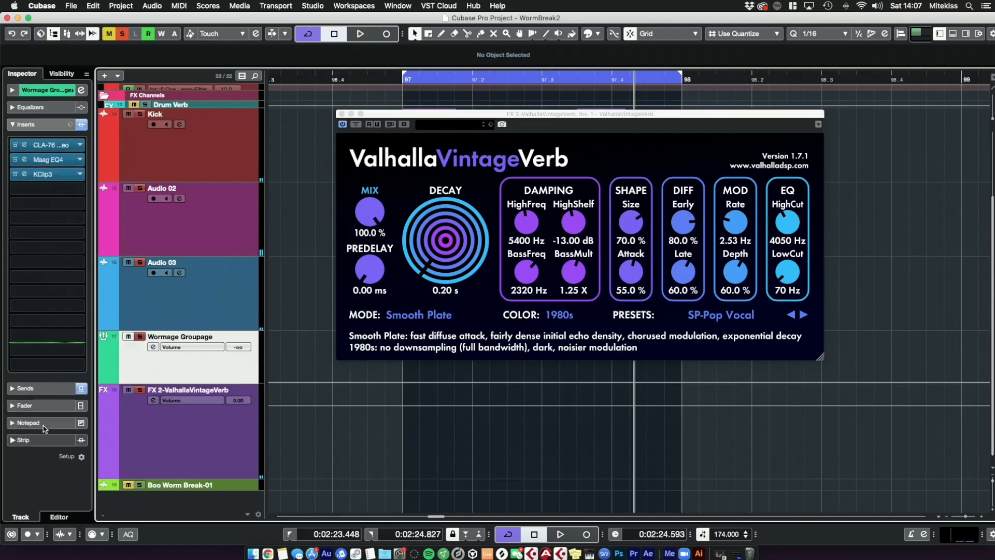
{"action": "left_click", "coordinate": [26, 388]}
{"action": "left_click", "coordinate": [24, 159]}
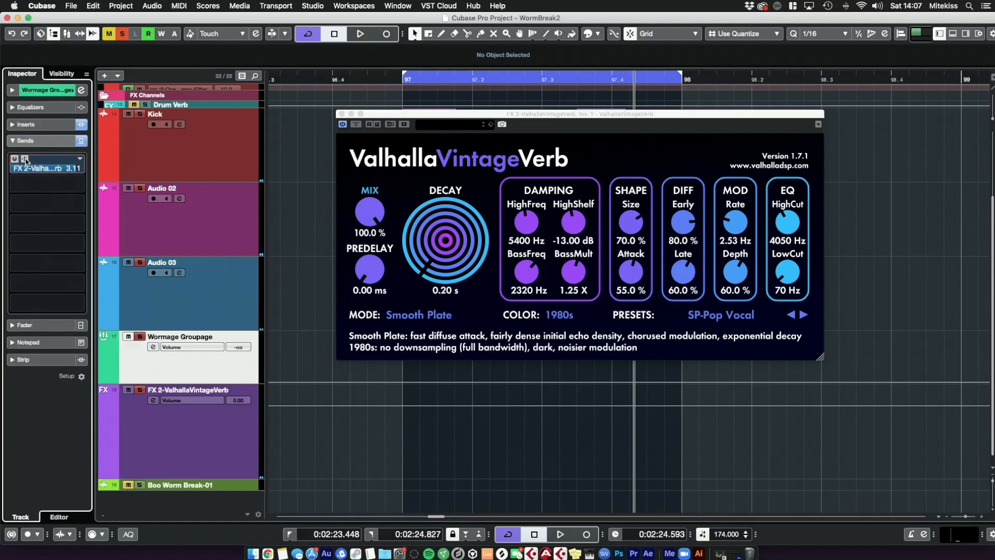
{"action": "left_click_drag", "start_coordinate": [46, 169], "coordinate": [54, 170]}
{"action": "double_click", "coordinate": [68, 169]}
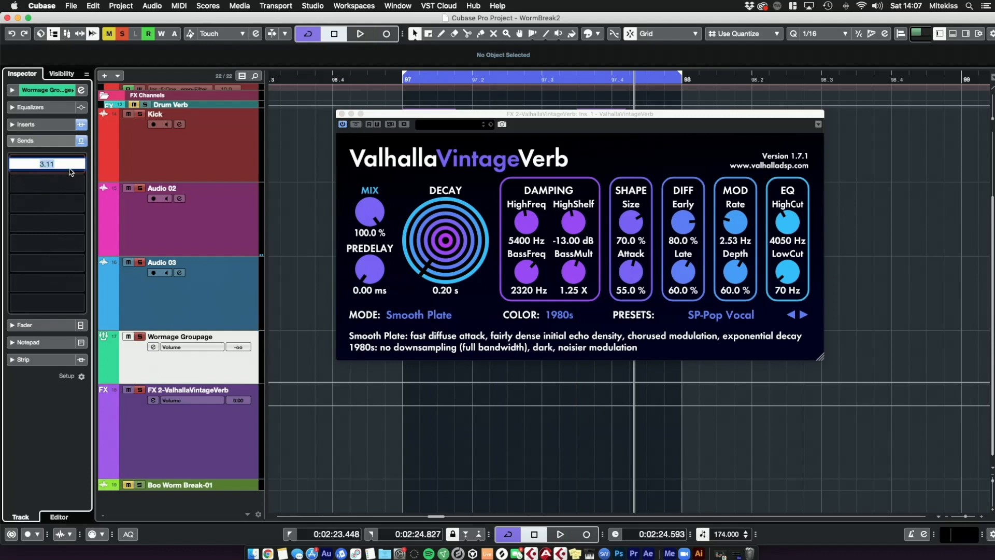
{"action": "type", "text": "0"}
{"action": "key", "text": "Return"}
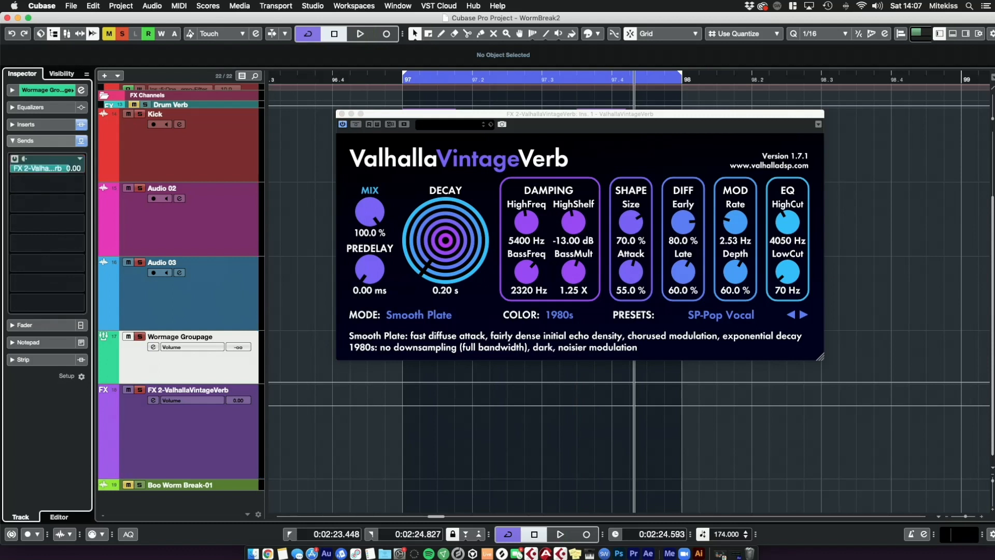
Step: Raise the Wormage Groupage fader to -5.33 dB during playback
{"action": "left_click", "coordinate": [240, 456]}
{"action": "left_click", "coordinate": [44, 327]}
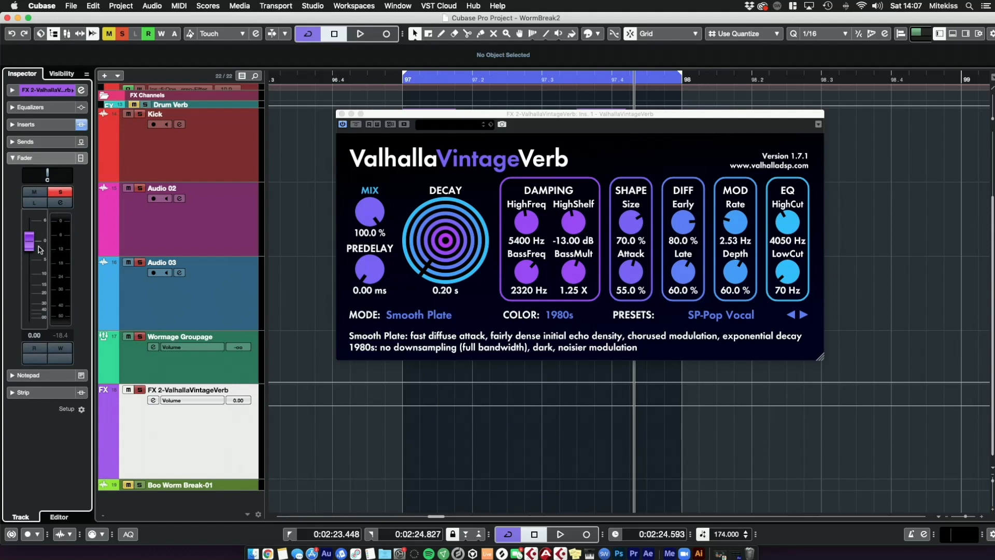
{"action": "key", "text": "space"}
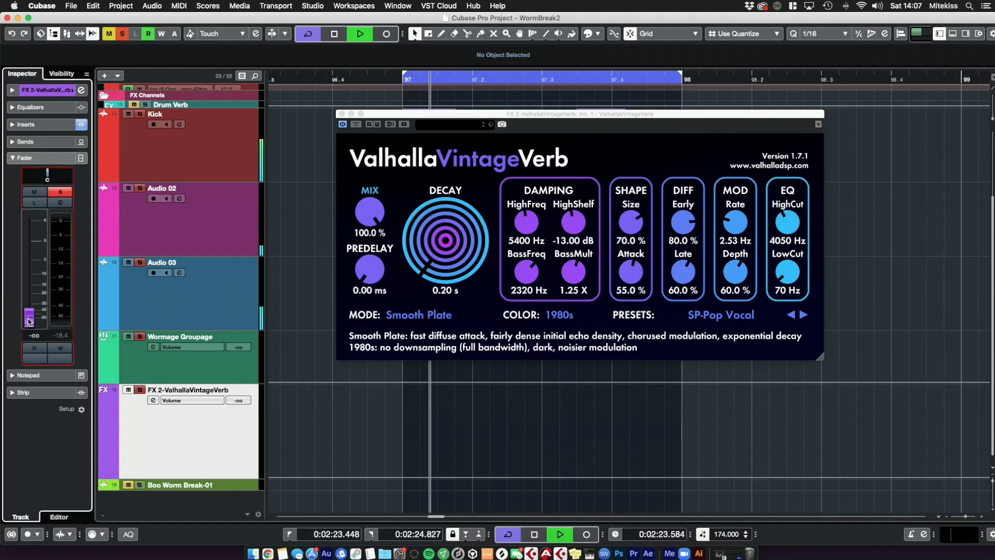
{"action": "key", "text": "Up"}
{"action": "left_click_drag", "start_coordinate": [29, 313], "coordinate": [32, 253]}
Step: Set the FX 2-ValhallaVintageVerb fader to -24.7 dB and close the reverb plugin window
{"action": "key", "text": "space"}
{"action": "key", "text": "Down"}
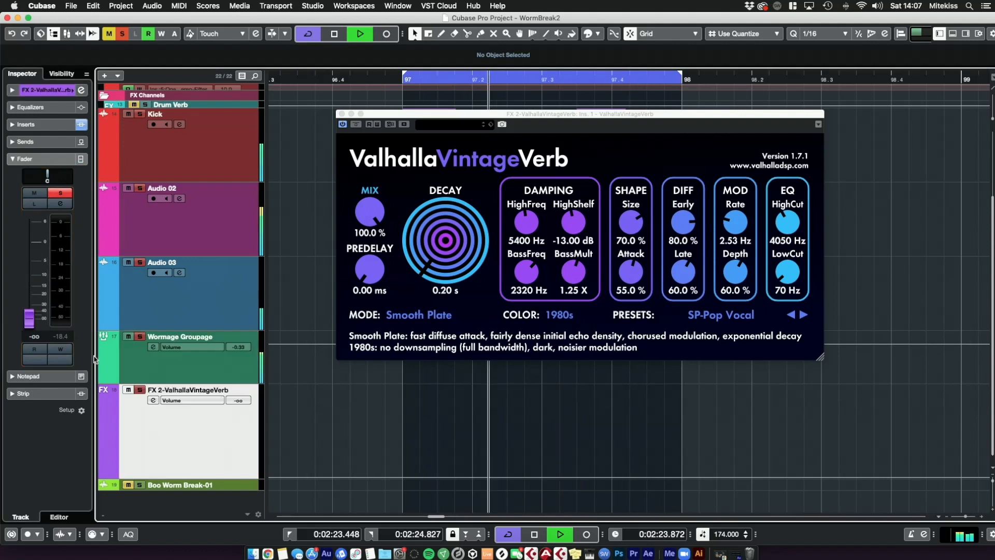
{"action": "mouse_move", "coordinate": [30, 315]}
{"action": "left_mouse_down"}
{"action": "mouse_move", "coordinate": [32, 295]}
{"action": "mouse_move", "coordinate": [32, 304]}
{"action": "left_mouse_up"}
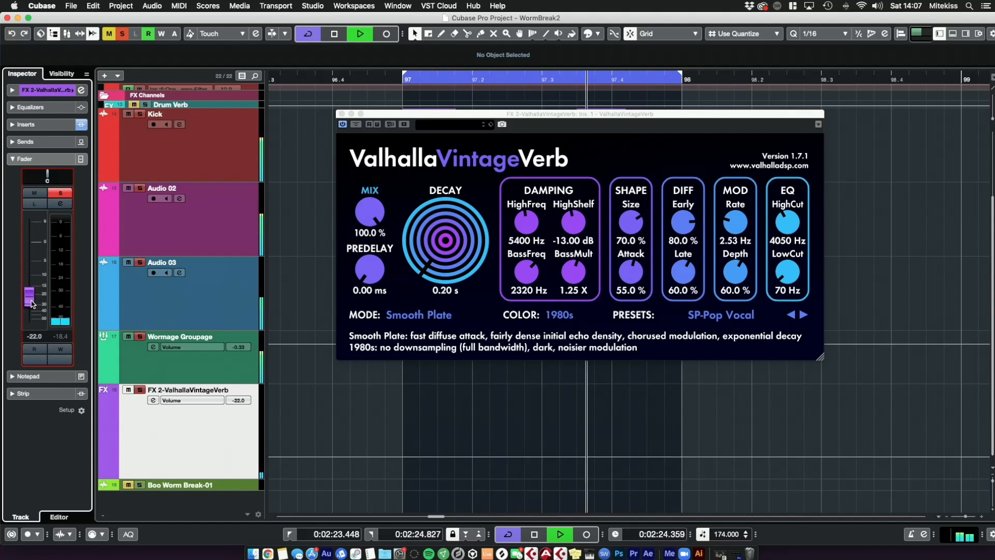
{"action": "left_click_drag", "start_coordinate": [29, 297], "coordinate": [30, 300]}
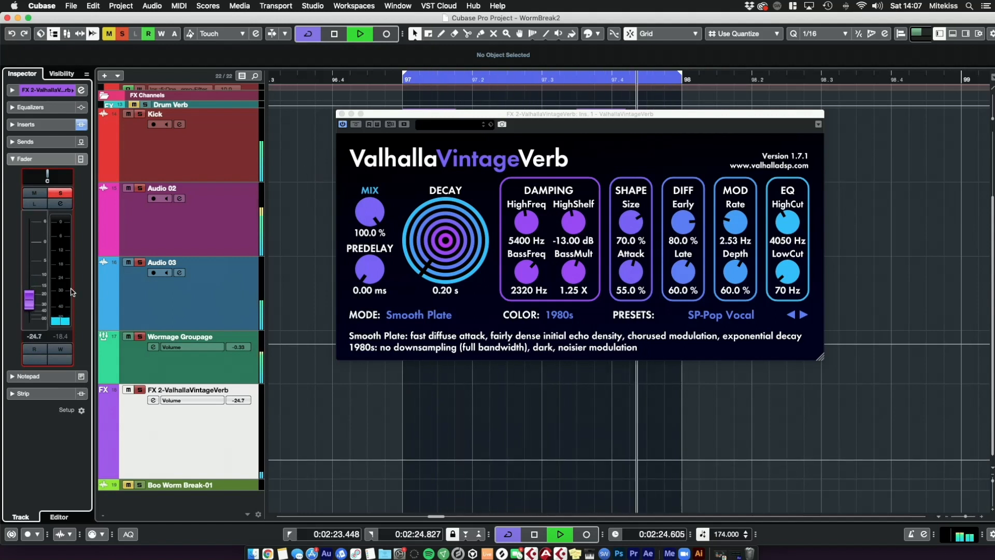
{"action": "left_click", "coordinate": [342, 114]}
{"action": "left_click", "coordinate": [381, 295]}
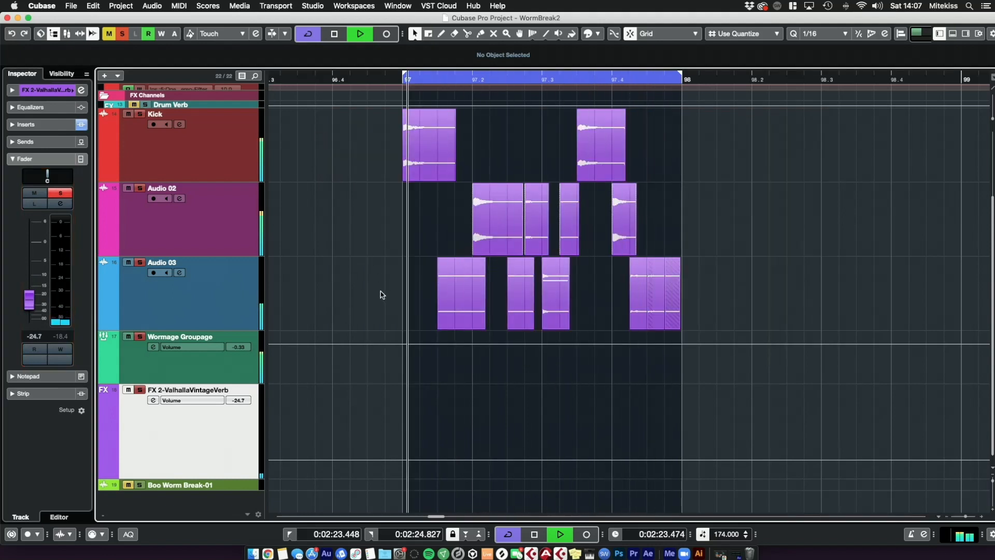
{"action": "key", "text": "space"}
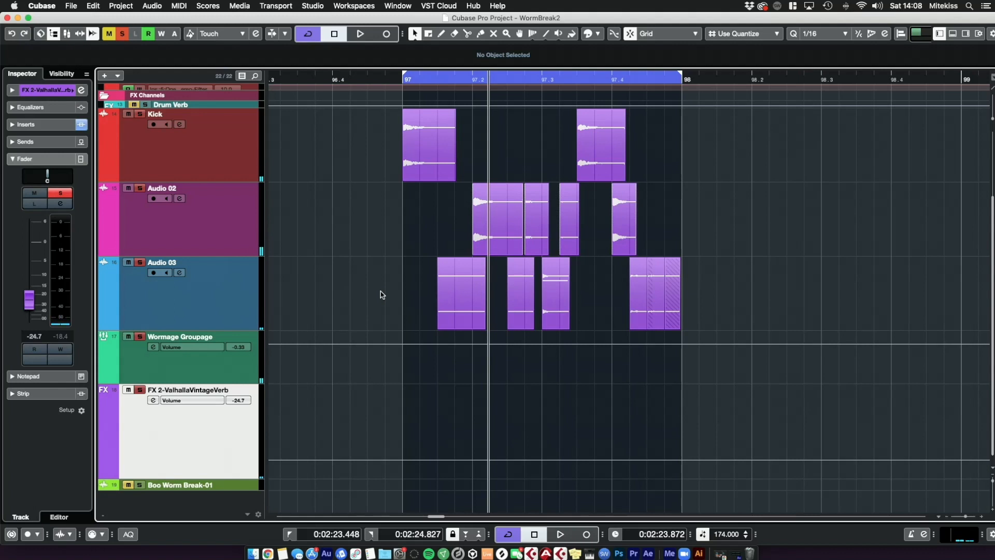
Step: Play the loop to listen to the group with the reverb
{"action": "scroll", "coordinate": [358, 260], "scroll_direction": "up", "scroll_amount": 5}
{"action": "scroll", "coordinate": [361, 262], "scroll_direction": "down", "scroll_amount": 4}
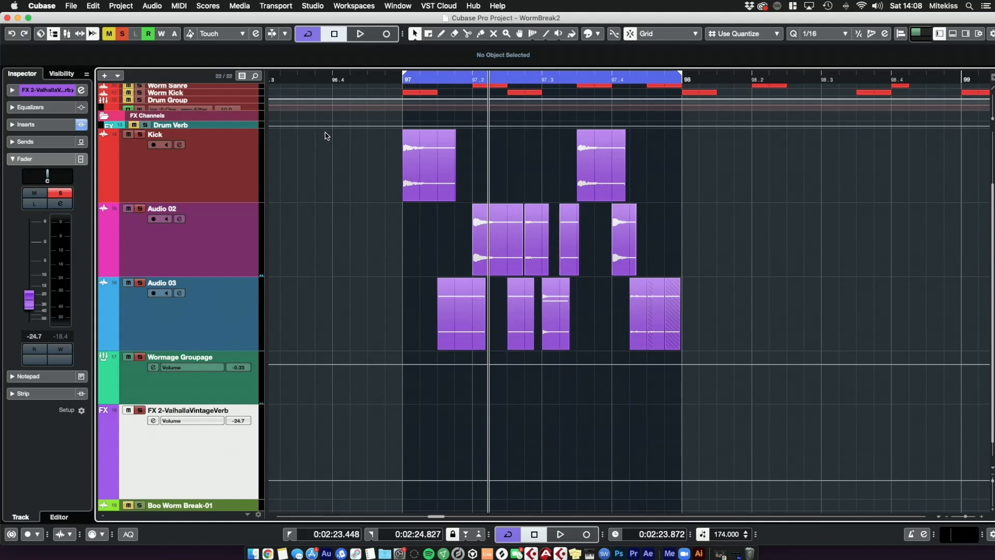
{"action": "key", "text": "space"}
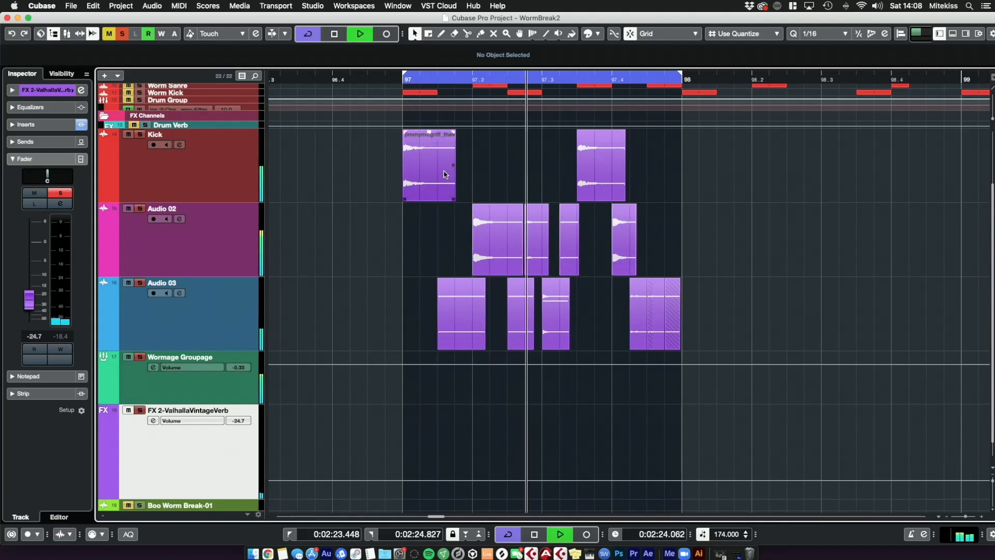
{"action": "key", "text": "space"}
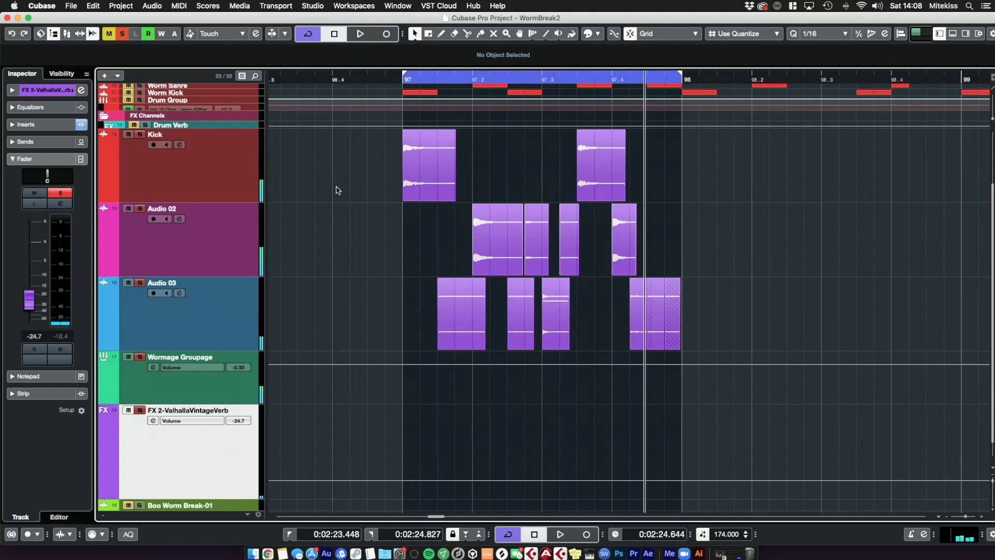
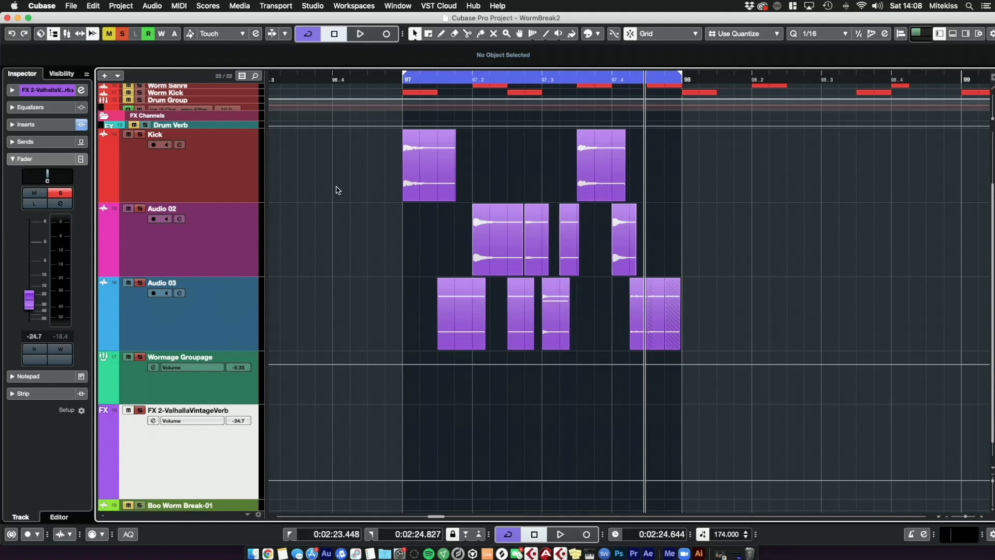
Step: Shrink the track heights to show all tracks, and mute the Kick, Audio 02, Audio 03, Wormage Groupage and reverb tracks
{"action": "left_click", "coordinate": [204, 170]}
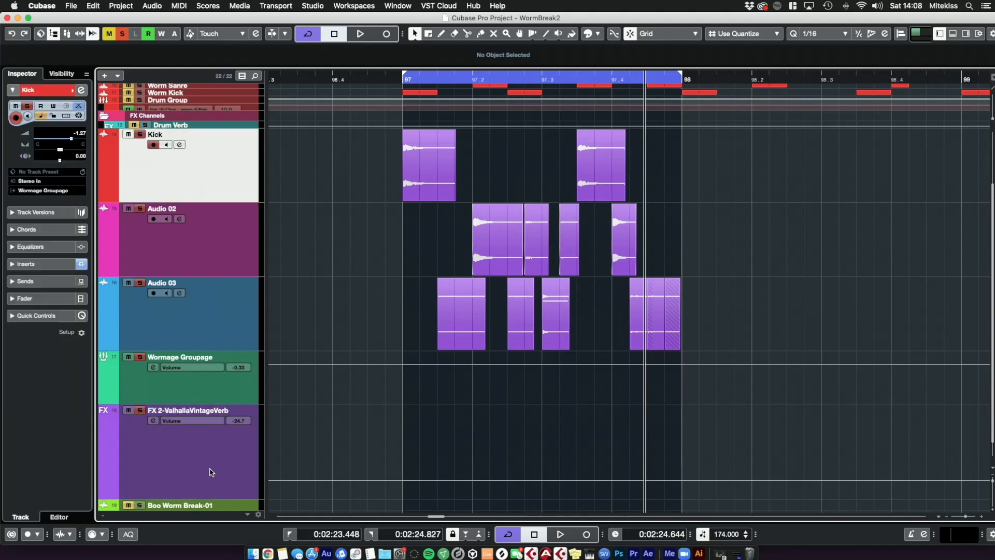
{"action": "left_click", "coordinate": [211, 472], "text": "shift"}
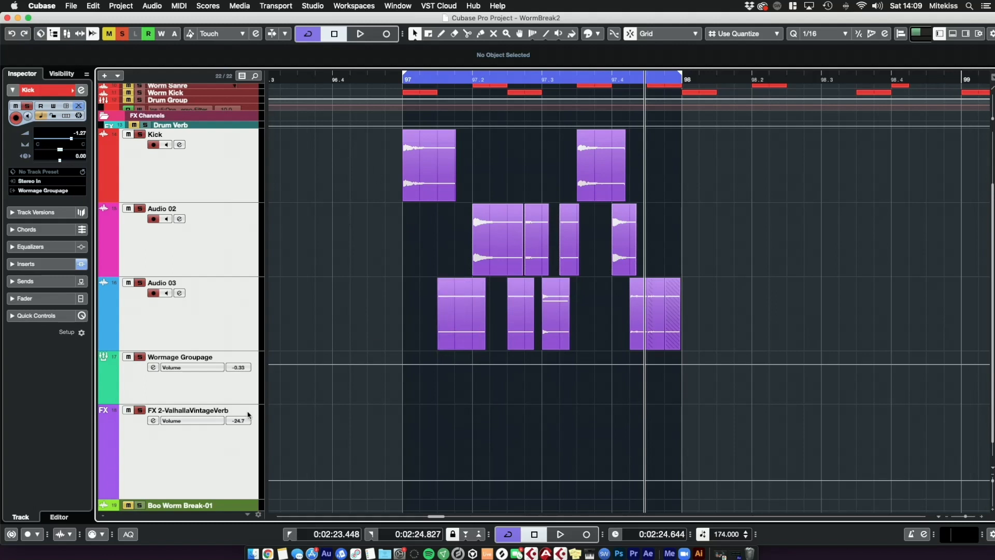
{"action": "left_click_drag", "start_coordinate": [231, 498], "coordinate": [225, 391]}
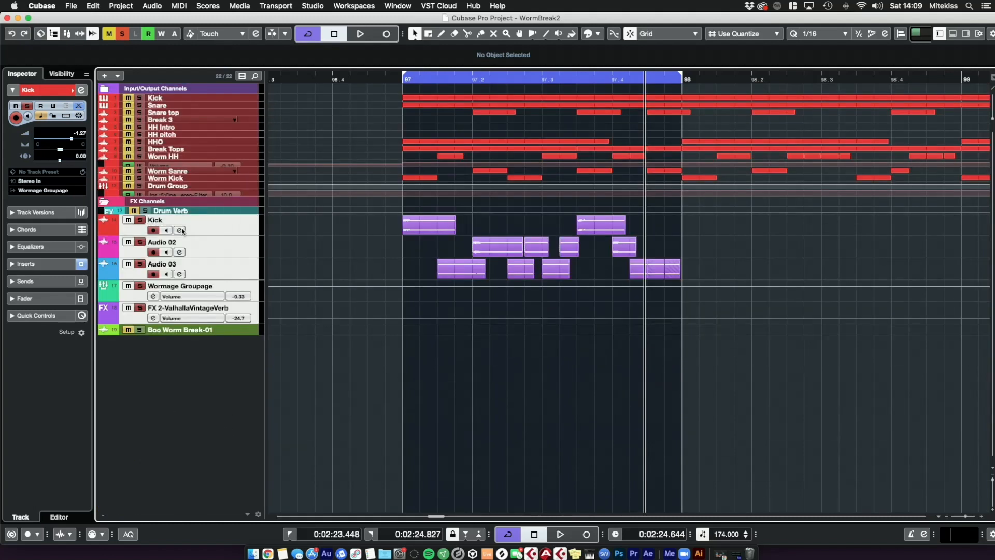
{"action": "left_click", "coordinate": [139, 286]}
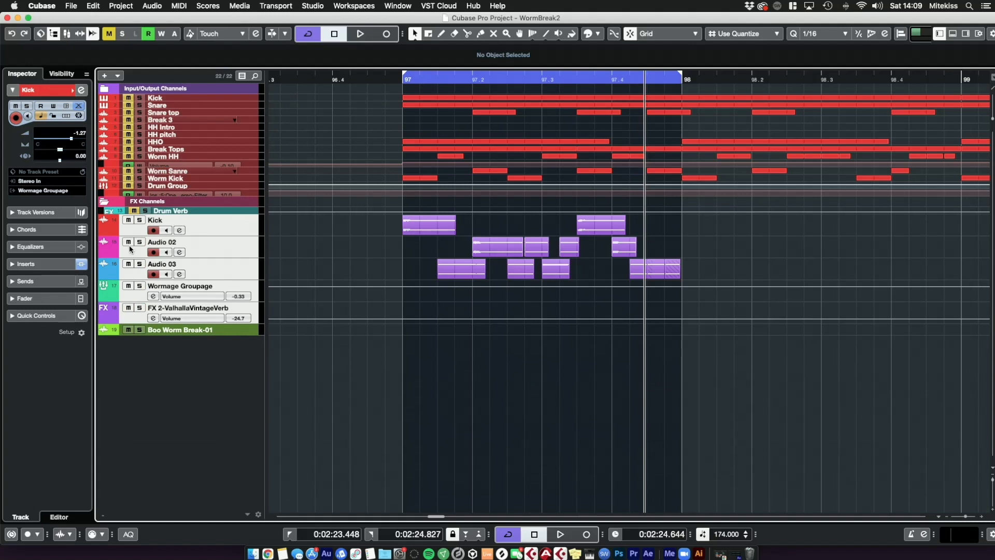
{"action": "left_click_drag", "start_coordinate": [128, 222], "coordinate": [127, 310]}
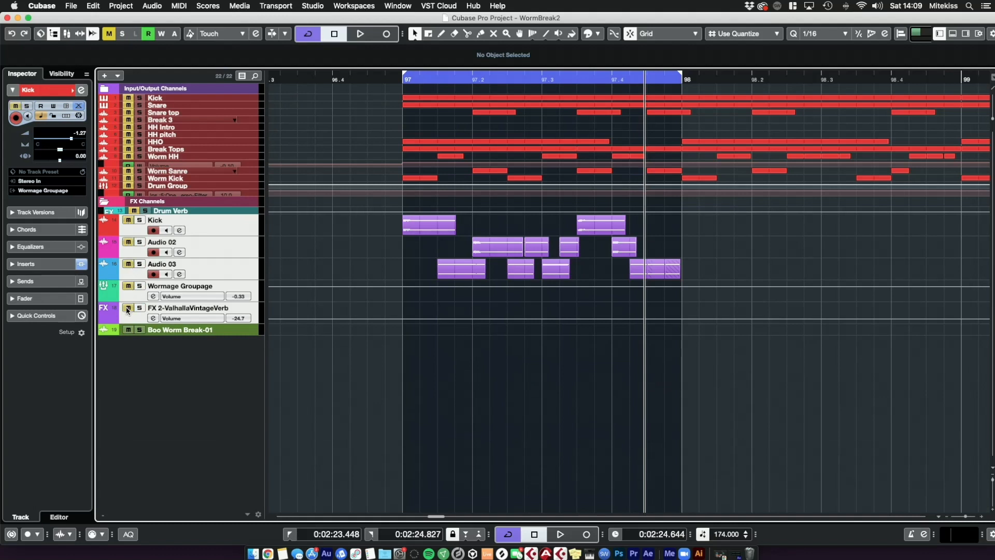
Step: Enlarge the original drum tracks inside the Input/Output Channels folder and solo the Kick track
{"action": "left_click", "coordinate": [186, 210]}
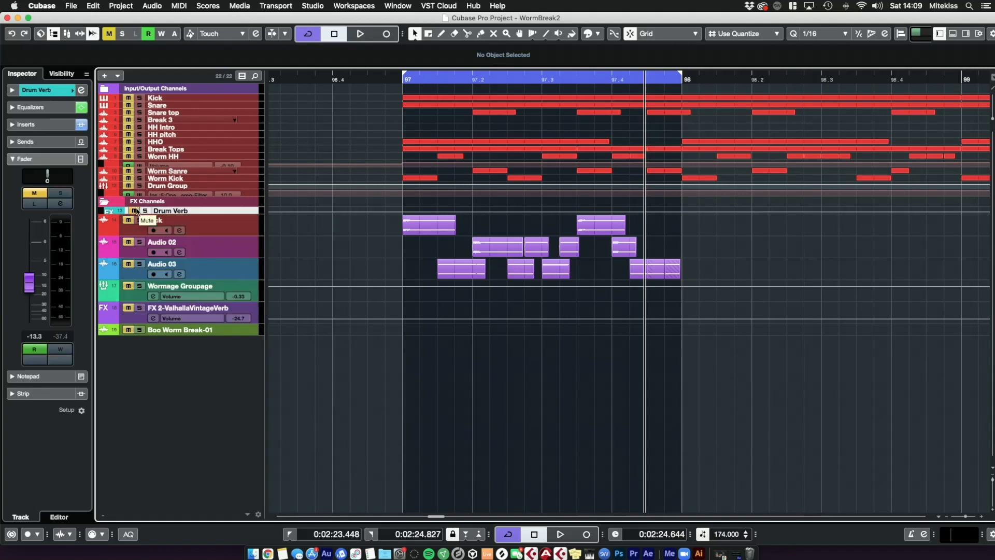
{"action": "left_click", "coordinate": [206, 186]}
{"action": "left_click", "coordinate": [216, 210]}
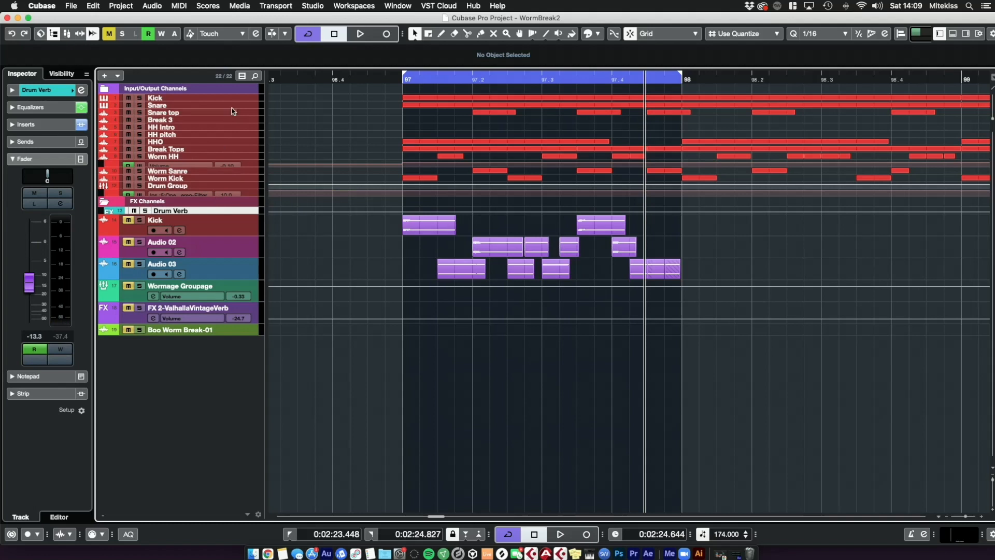
{"action": "left_click", "coordinate": [232, 97], "text": "shift"}
{"action": "mouse_move", "coordinate": [228, 209]}
{"action": "left_mouse_down"}
{"action": "mouse_move", "coordinate": [233, 234]}
{"action": "mouse_move", "coordinate": [229, 219]}
{"action": "left_mouse_up"}
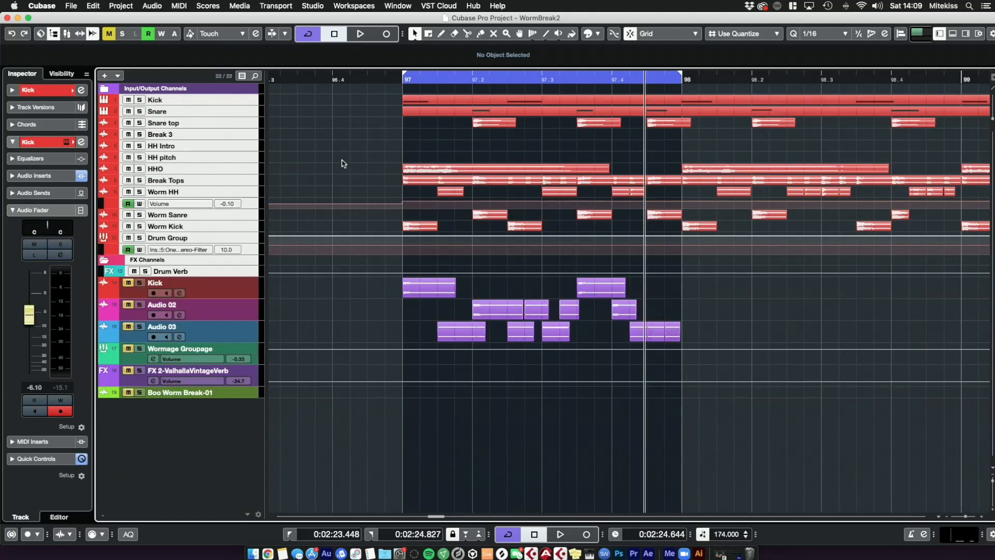
{"action": "key", "text": "s"}
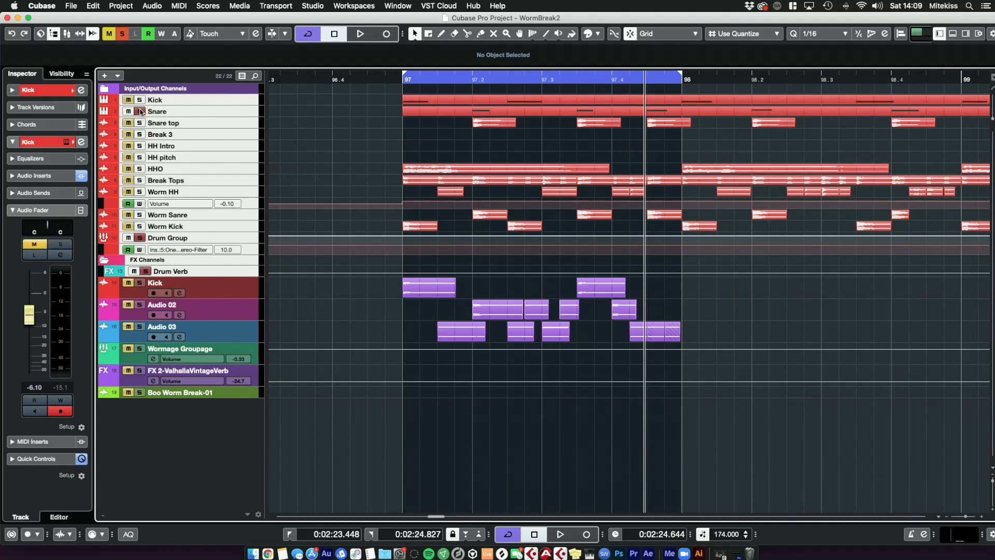
Step: Play the loop from its start to listen to the soloed kick
{"action": "left_click", "coordinate": [401, 82]}
{"action": "key", "text": "space"}
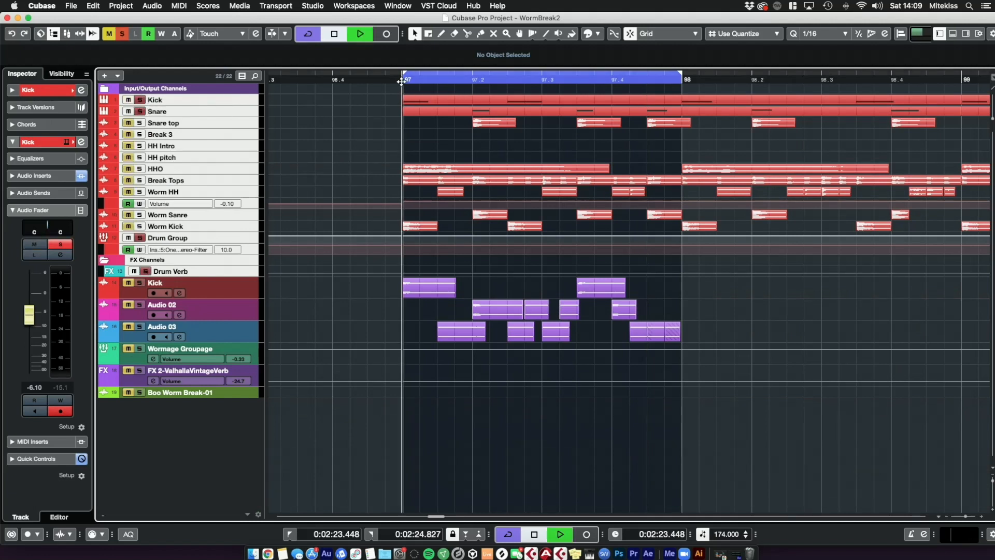
{"action": "key", "text": "space"}
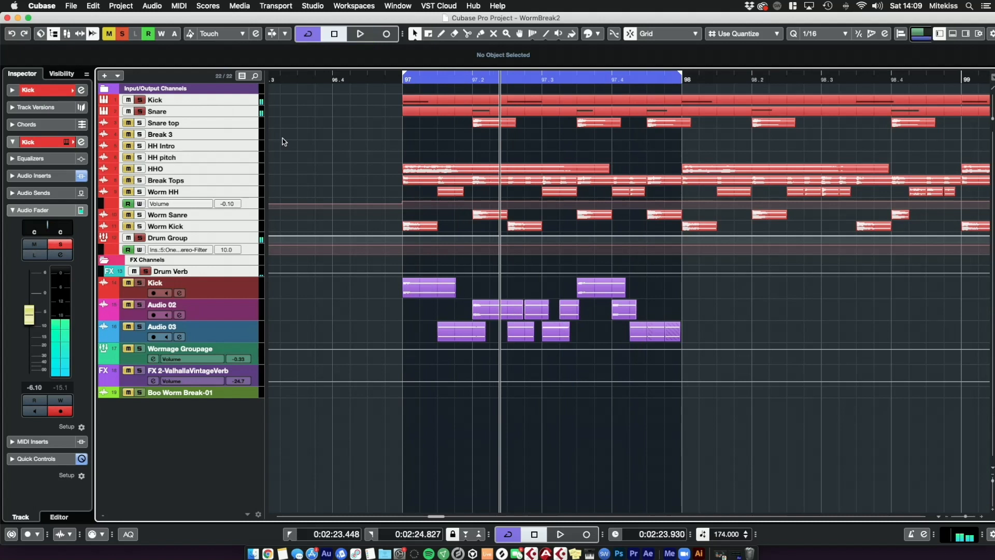
Step: Lower the Drum Verb channel fader to -18.3 dB
{"action": "left_click", "coordinate": [207, 271]}
{"action": "left_click_drag", "start_coordinate": [29, 300], "coordinate": [30, 296]}
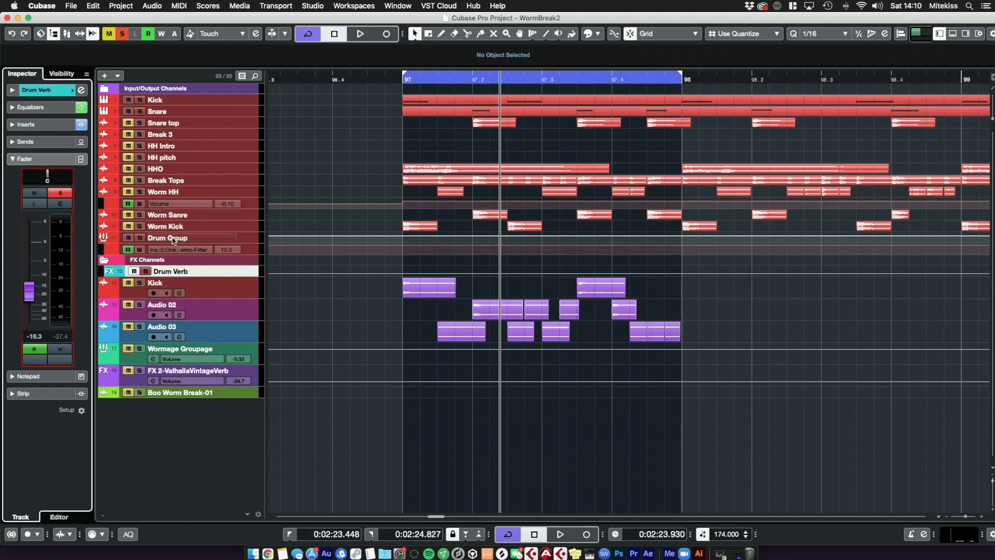
Step: Solo the Worm Sanre track and play the loop from its start
{"action": "left_click", "coordinate": [183, 214]}
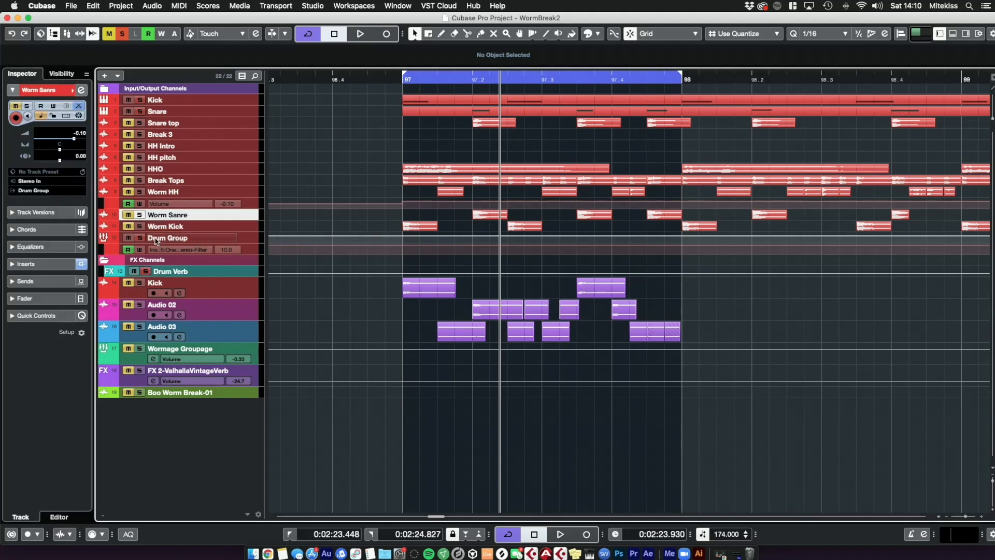
{"action": "key", "text": "s"}
{"action": "left_click", "coordinate": [400, 81]}
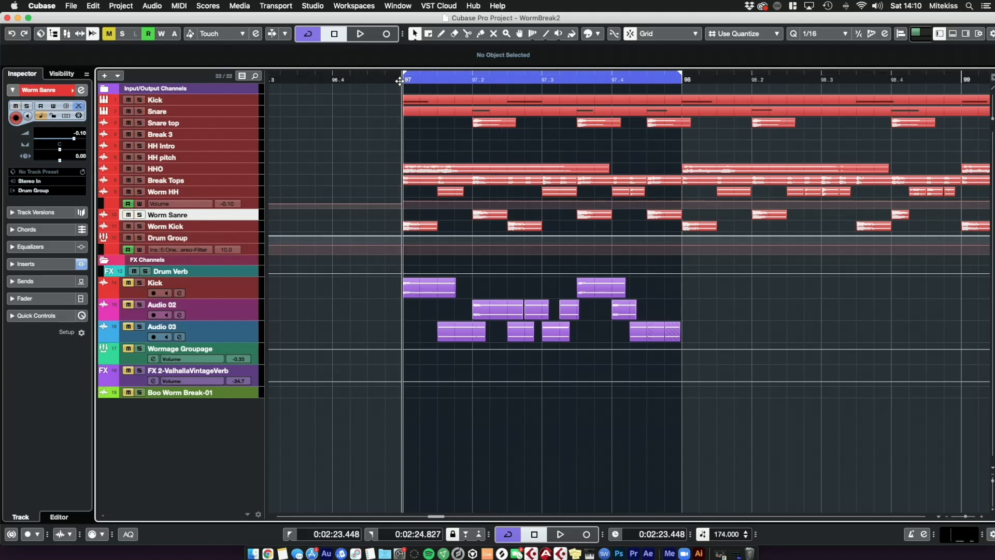
{"action": "key", "text": "space"}
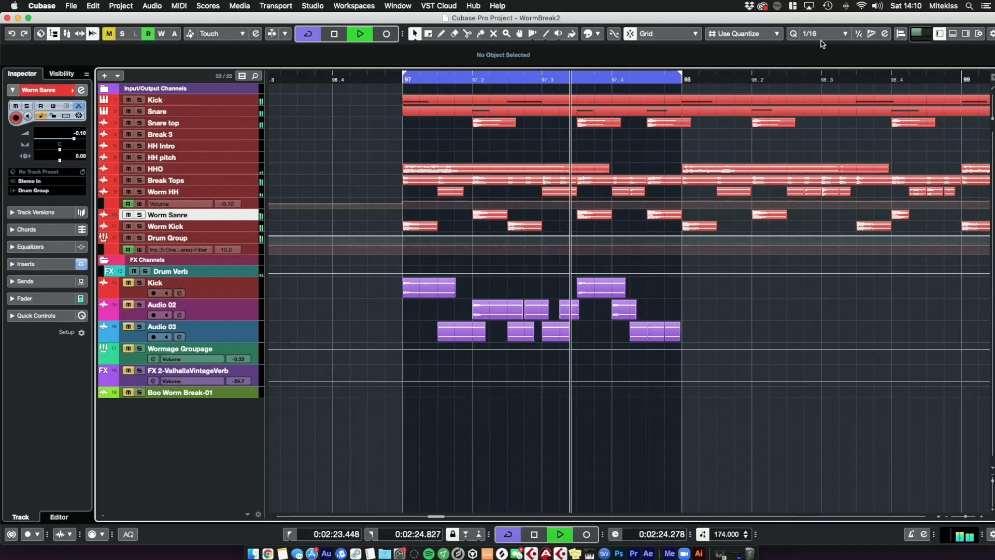
Step: Extend the loop range so it spans bars 97 to 101, then stop playback
{"action": "left_click_drag", "start_coordinate": [680, 77], "coordinate": [902, 80]}
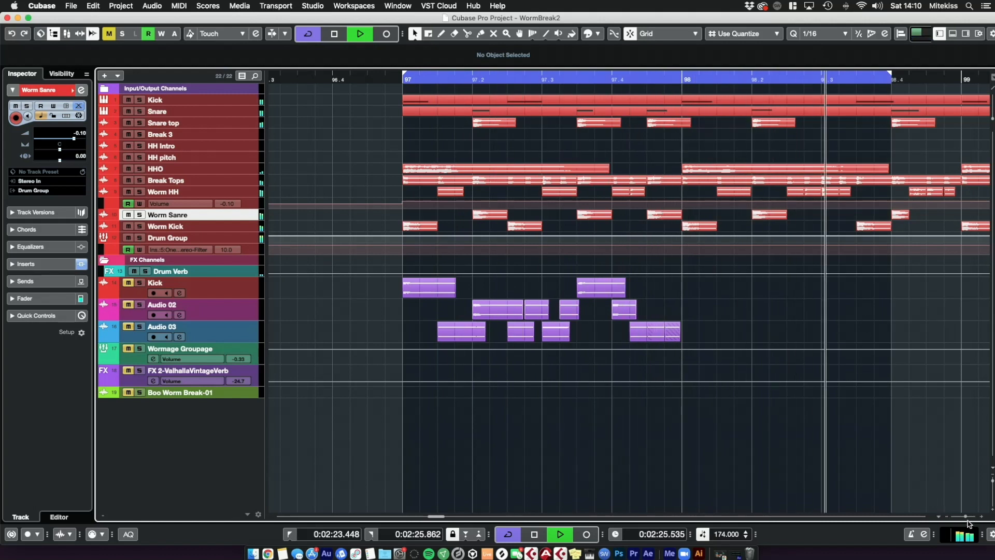
{"action": "key", "text": "g"}
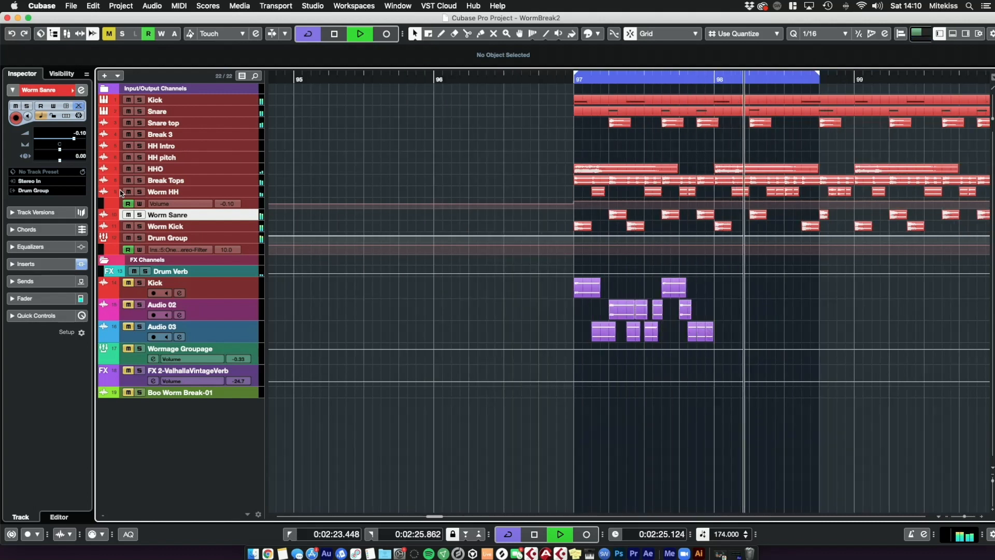
{"action": "left_click", "coordinate": [206, 271]}
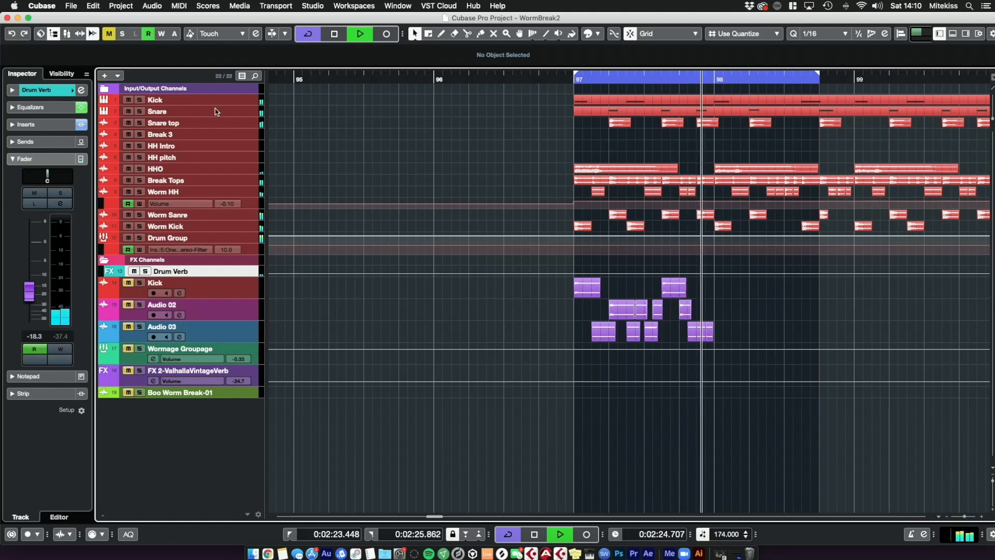
{"action": "mouse_move", "coordinate": [576, 78]}
{"action": "left_mouse_down"}
{"action": "mouse_move", "coordinate": [993, 79]}
{"action": "mouse_move", "coordinate": [822, 79]}
{"action": "mouse_move", "coordinate": [992, 84]}
{"action": "mouse_move", "coordinate": [939, 83]}
{"action": "left_mouse_up"}
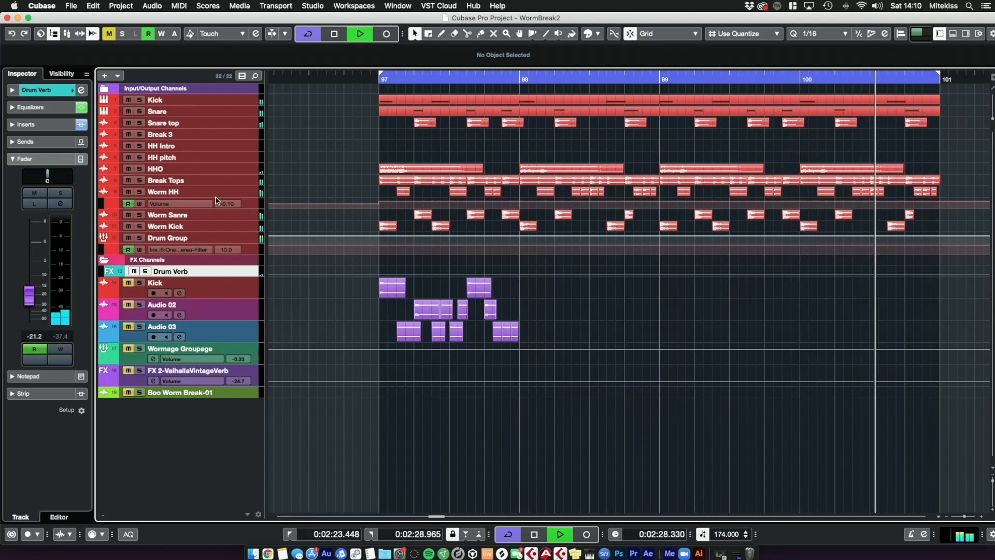
{"action": "key", "text": "space"}
Step: Play the extended loop from bar 97 to listen to the original drum tracks
{"action": "left_click", "coordinate": [242, 105], "text": "shift"}
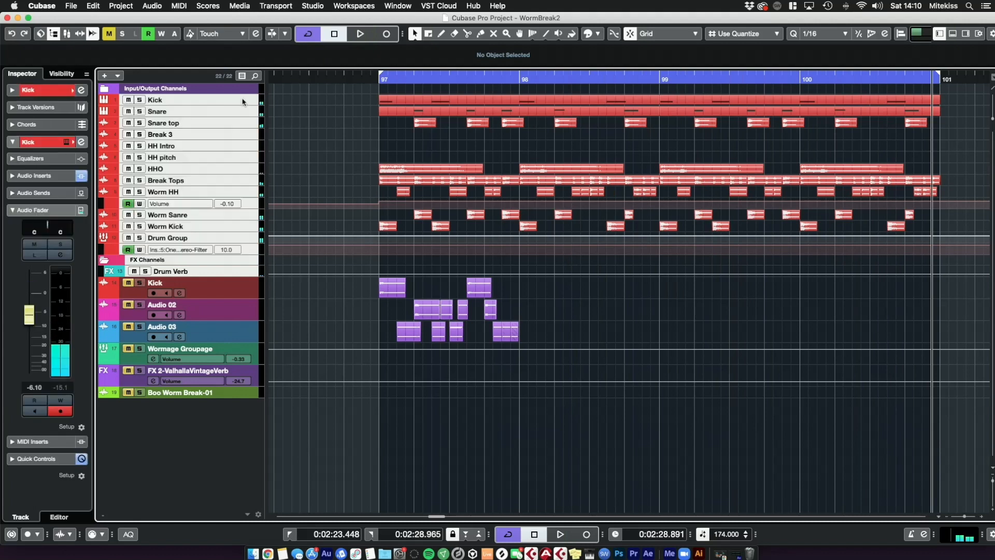
{"action": "left_click", "coordinate": [222, 292]}
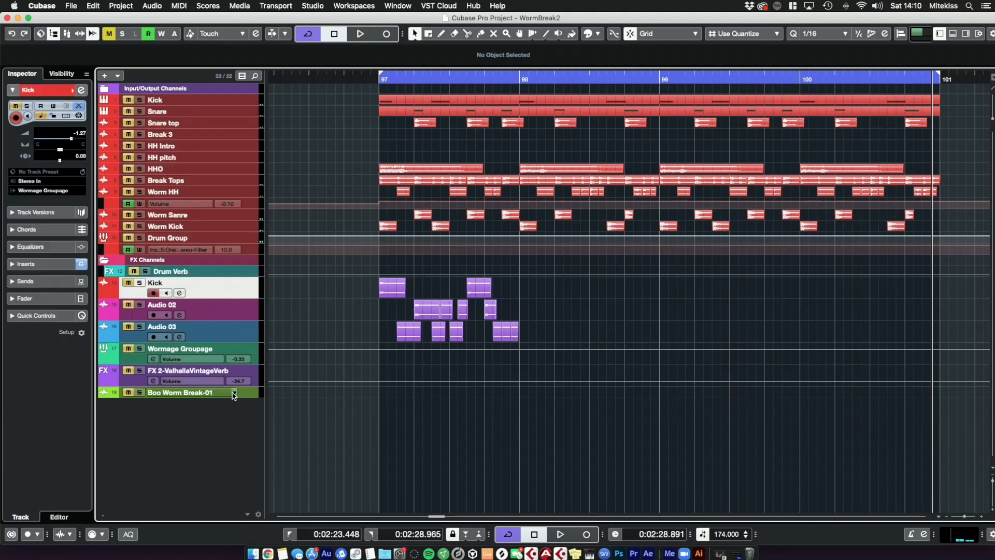
{"action": "left_click", "coordinate": [240, 394], "text": "shift"}
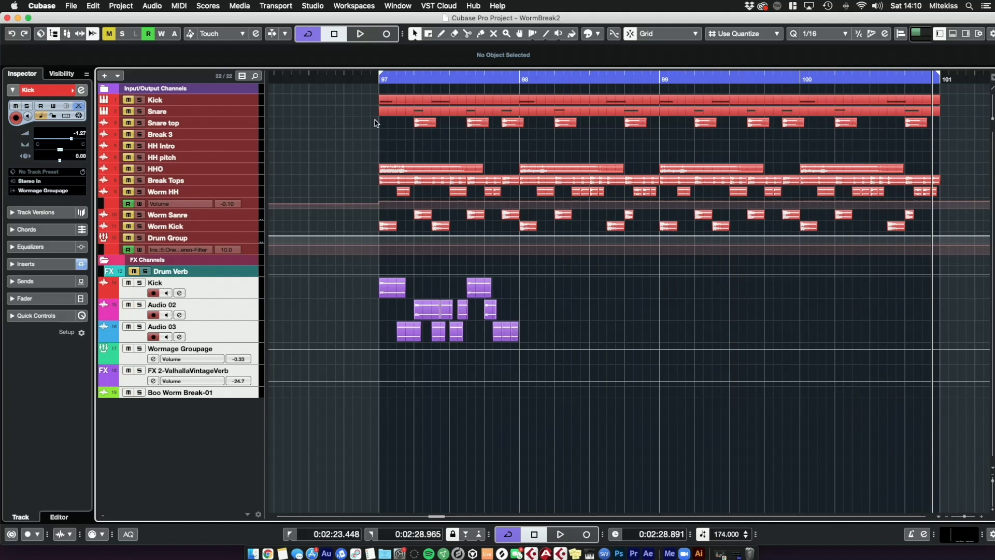
{"action": "left_click", "coordinate": [374, 80]}
{"action": "key", "text": "space"}
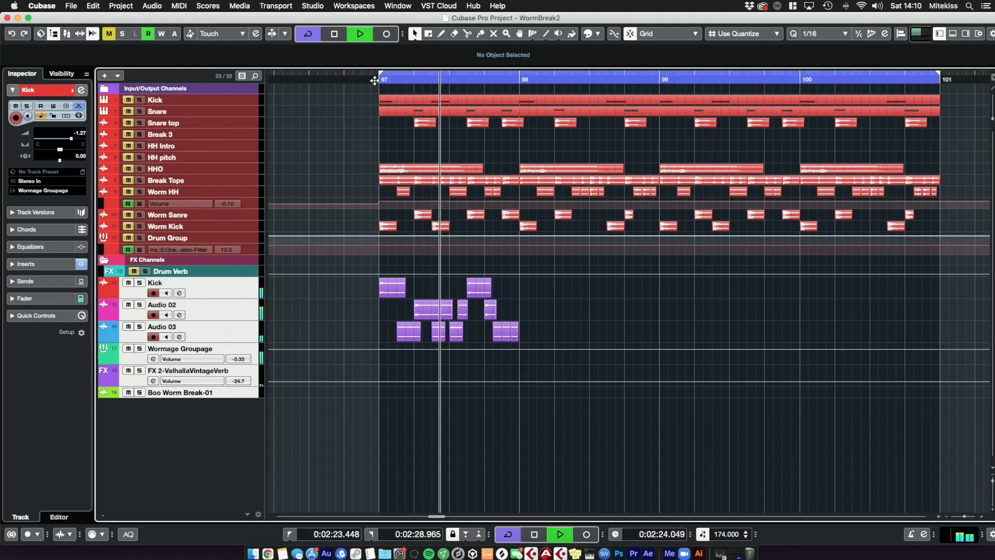
{"action": "key", "text": "space"}
{"action": "left_click", "coordinate": [388, 226]}
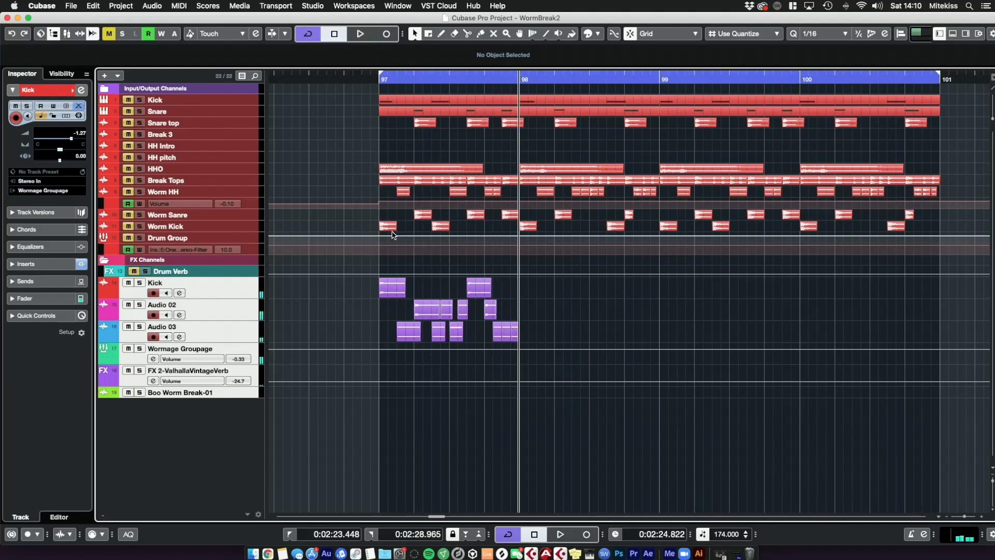
{"action": "left_click", "coordinate": [327, 220]}
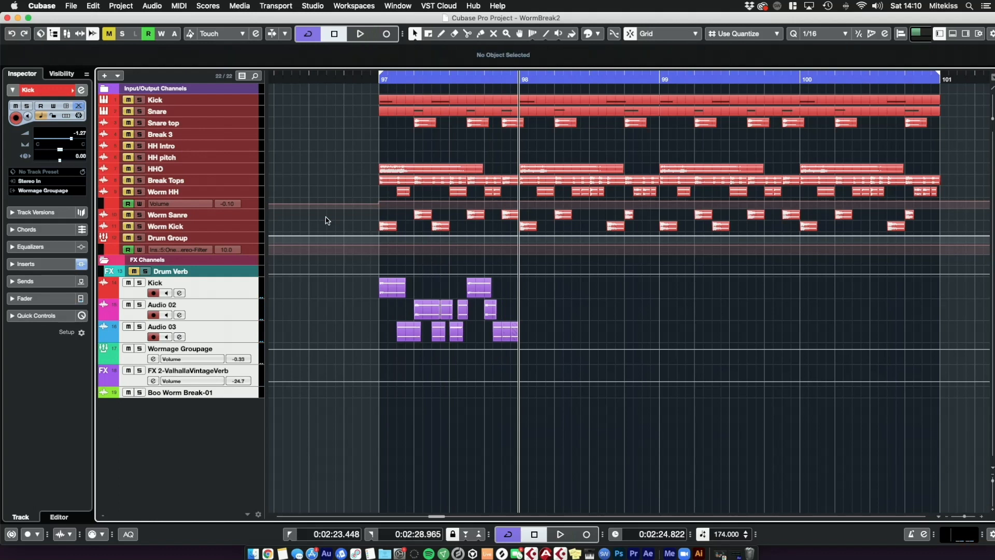